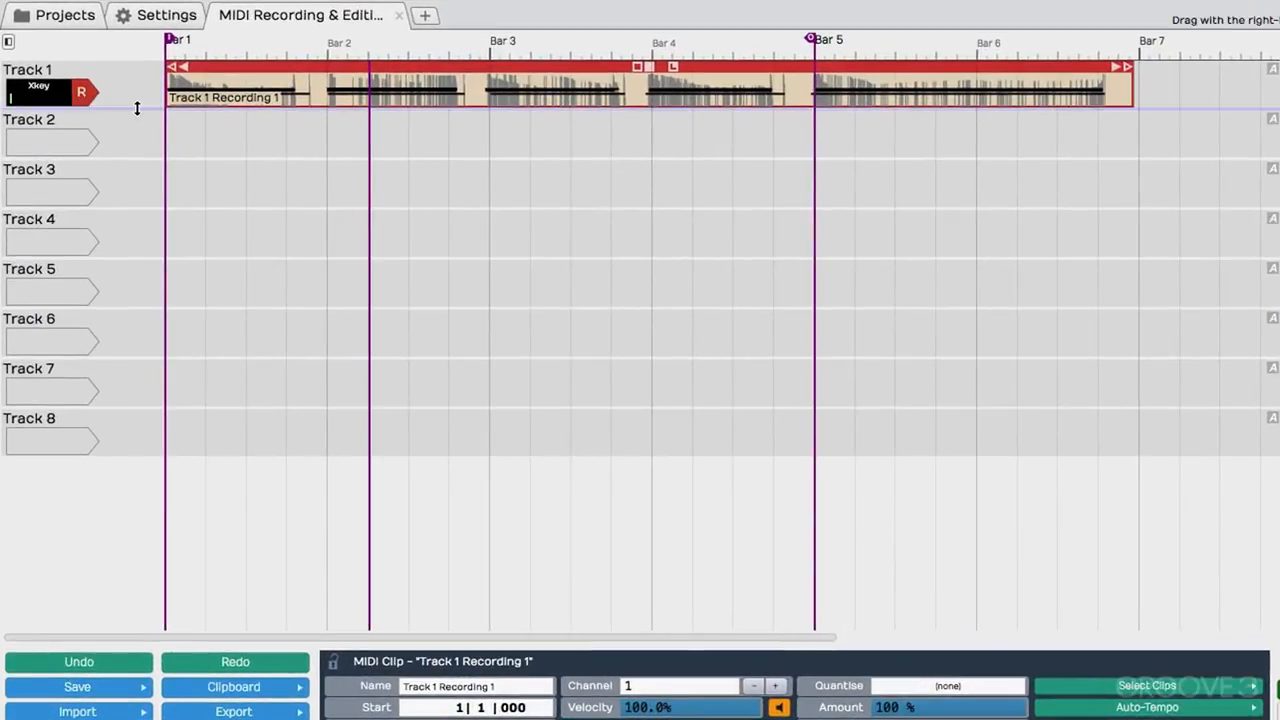
Enlarge Track 1 vertically and trim the end of its MIDI clip back to just past bar 6
{"action": "left_click_drag", "start_coordinate": [137, 104], "coordinate": [150, 220]}
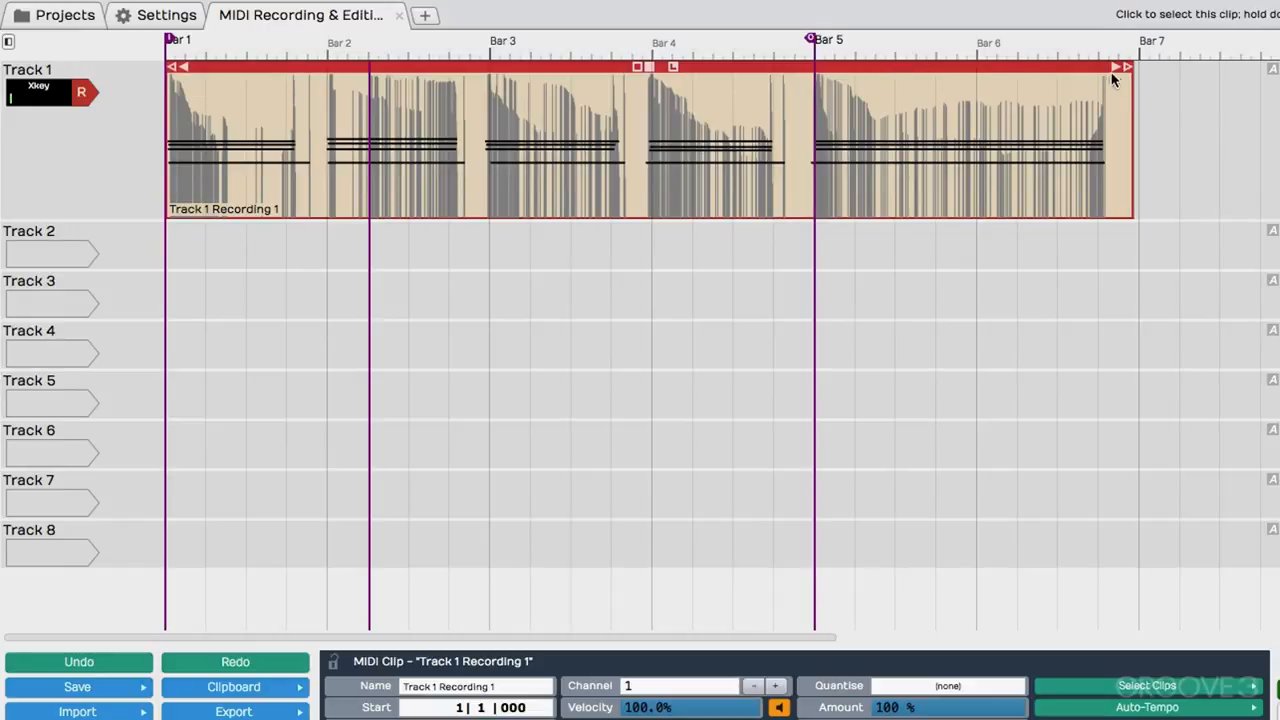
{"action": "left_click_drag", "start_coordinate": [1120, 68], "coordinate": [979, 77]}
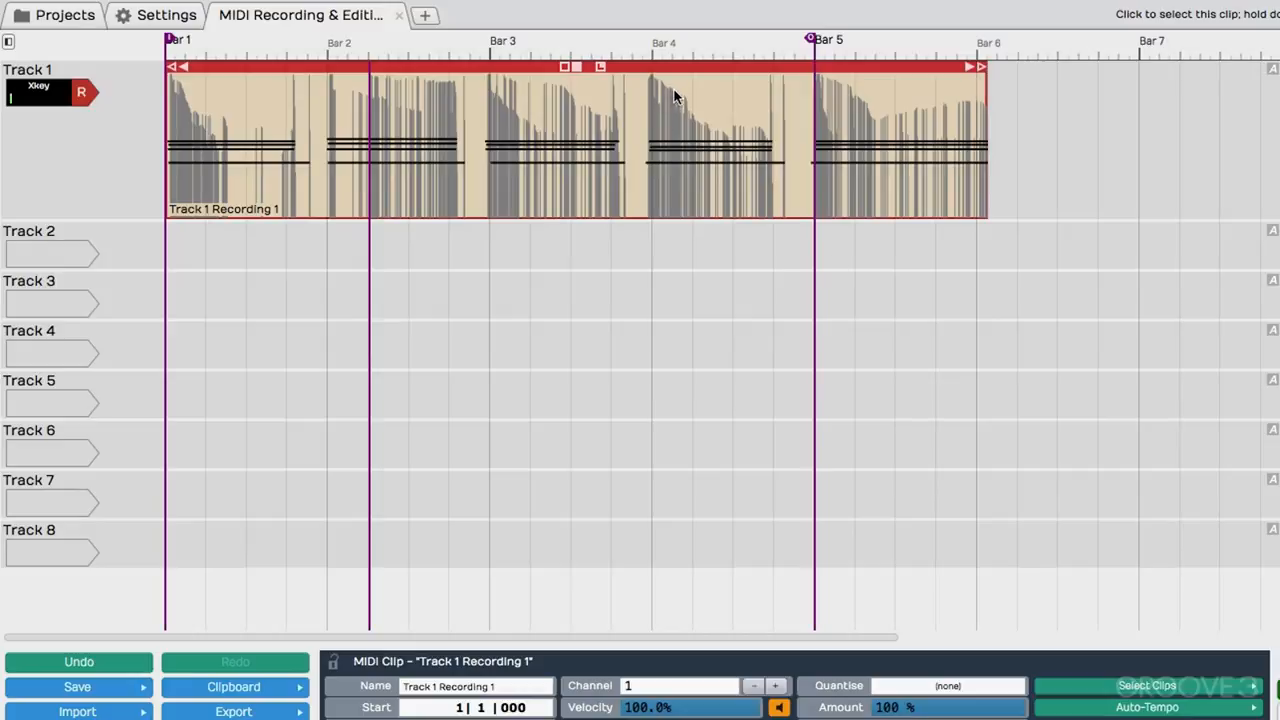
Split the Track 1 clip at bar 3 and bar 5, select the middle section, and undo the splits
{"action": "mouse_move", "coordinate": [597, 65]}
{"action": "left_mouse_down"}
{"action": "mouse_move", "coordinate": [814, 64]}
{"action": "mouse_move", "coordinate": [597, 64]}
{"action": "left_mouse_up"}
{"action": "left_click_drag", "start_coordinate": [578, 66], "coordinate": [667, 179]}
{"action": "left_click_drag", "start_coordinate": [552, 250], "coordinate": [492, 229]}
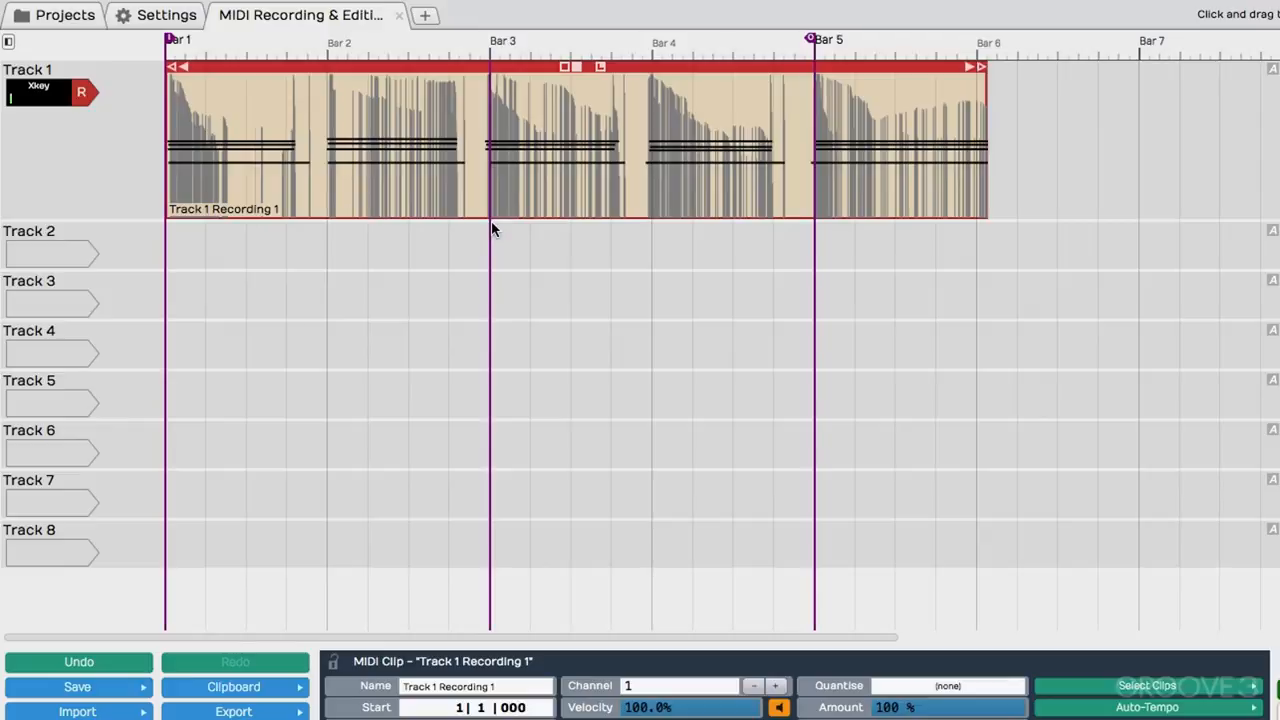
{"action": "key", "text": "slash"}
{"action": "left_click_drag", "start_coordinate": [491, 223], "coordinate": [817, 213]}
{"action": "key", "text": "slash"}
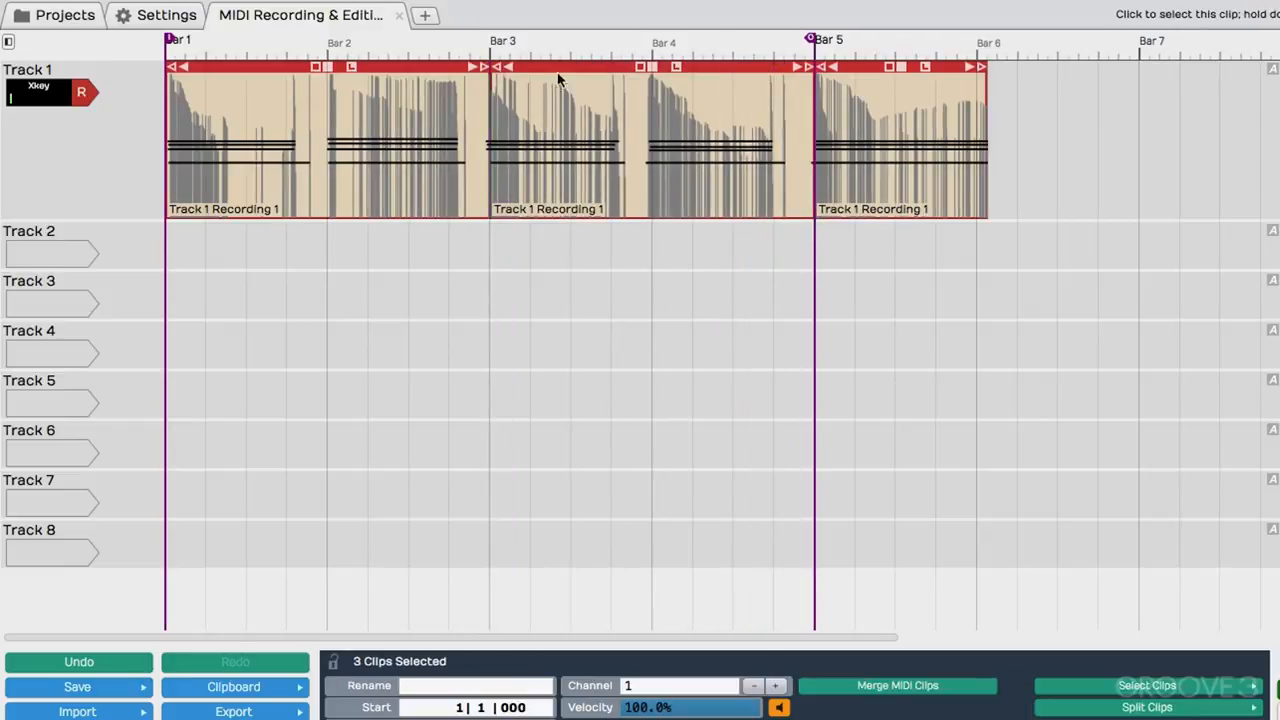
{"action": "left_click", "coordinate": [567, 108]}
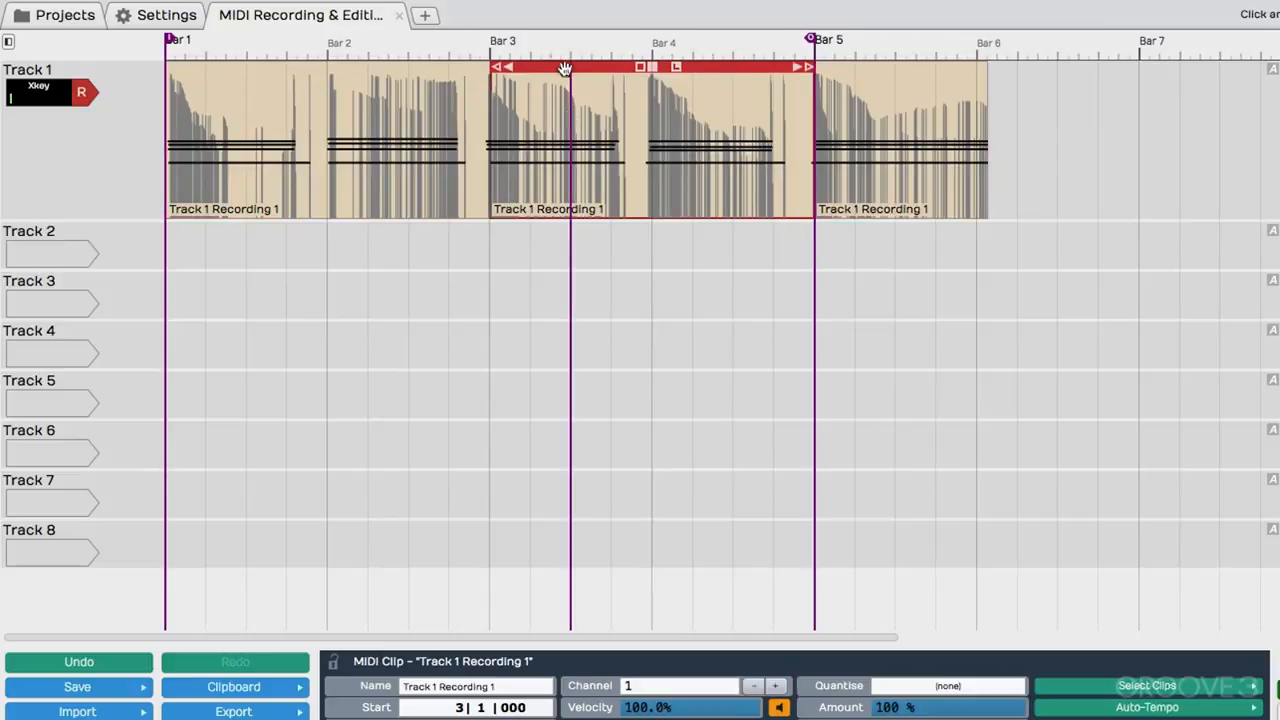
{"action": "mouse_move", "coordinate": [565, 68]}
{"action": "left_mouse_down"}
{"action": "mouse_move", "coordinate": [738, 68]}
{"action": "mouse_move", "coordinate": [570, 70]}
{"action": "left_mouse_up"}
{"action": "key", "text": "ctrl+z"}
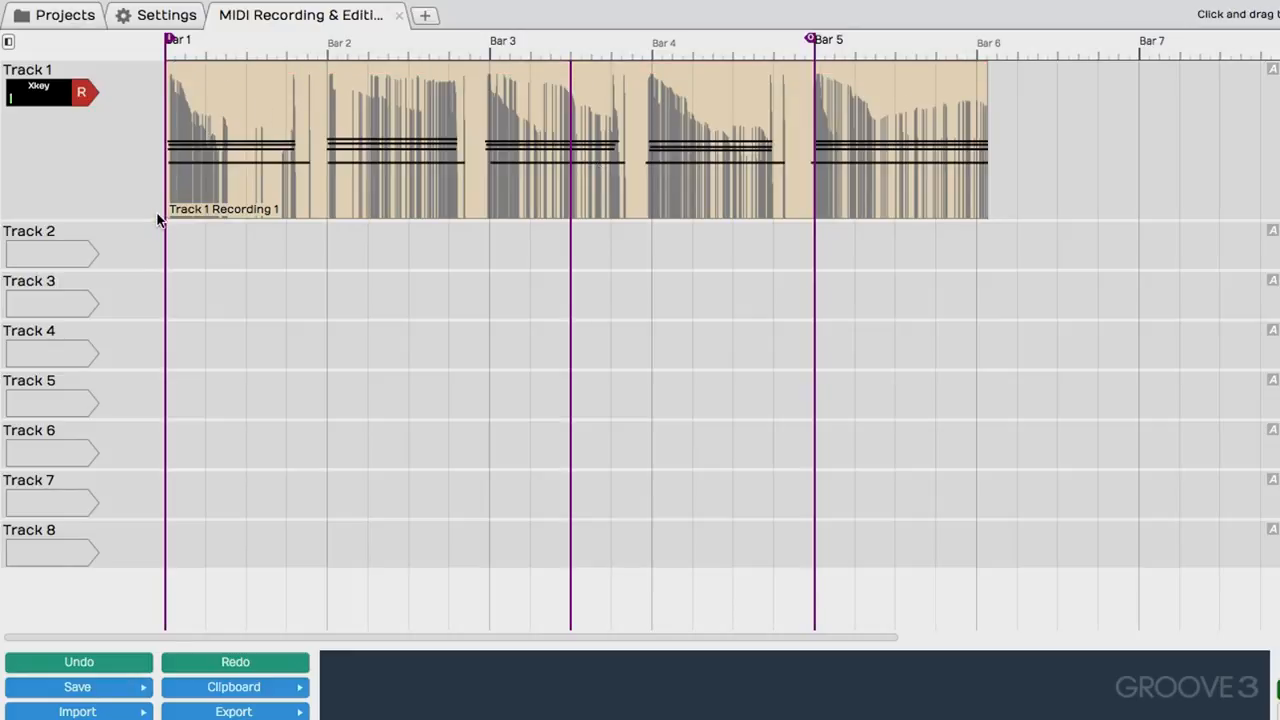
Reduce Track 1's height slightly and expand its clip into the inline MIDI note editor
{"action": "left_click_drag", "start_coordinate": [162, 219], "coordinate": [174, 166]}
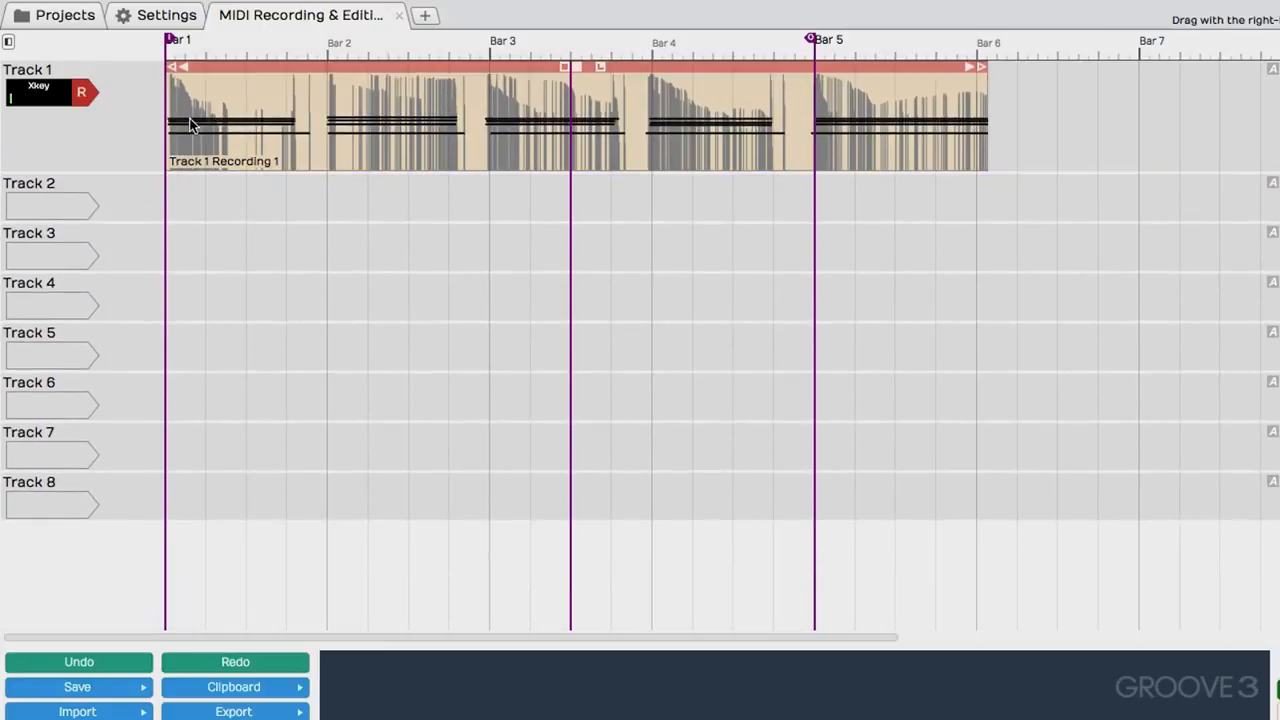
{"action": "double_click", "coordinate": [241, 66]}
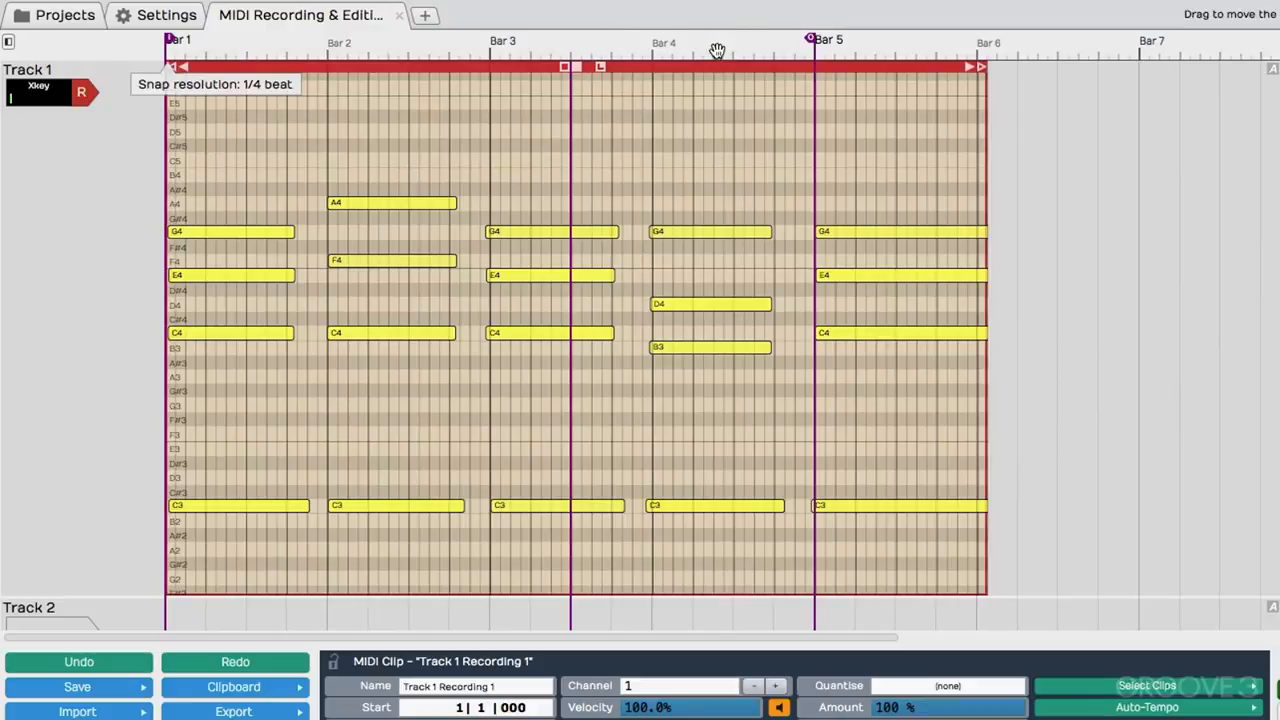
{"action": "scroll", "coordinate": [717, 50], "scroll_direction": "down", "scroll_amount": 6}
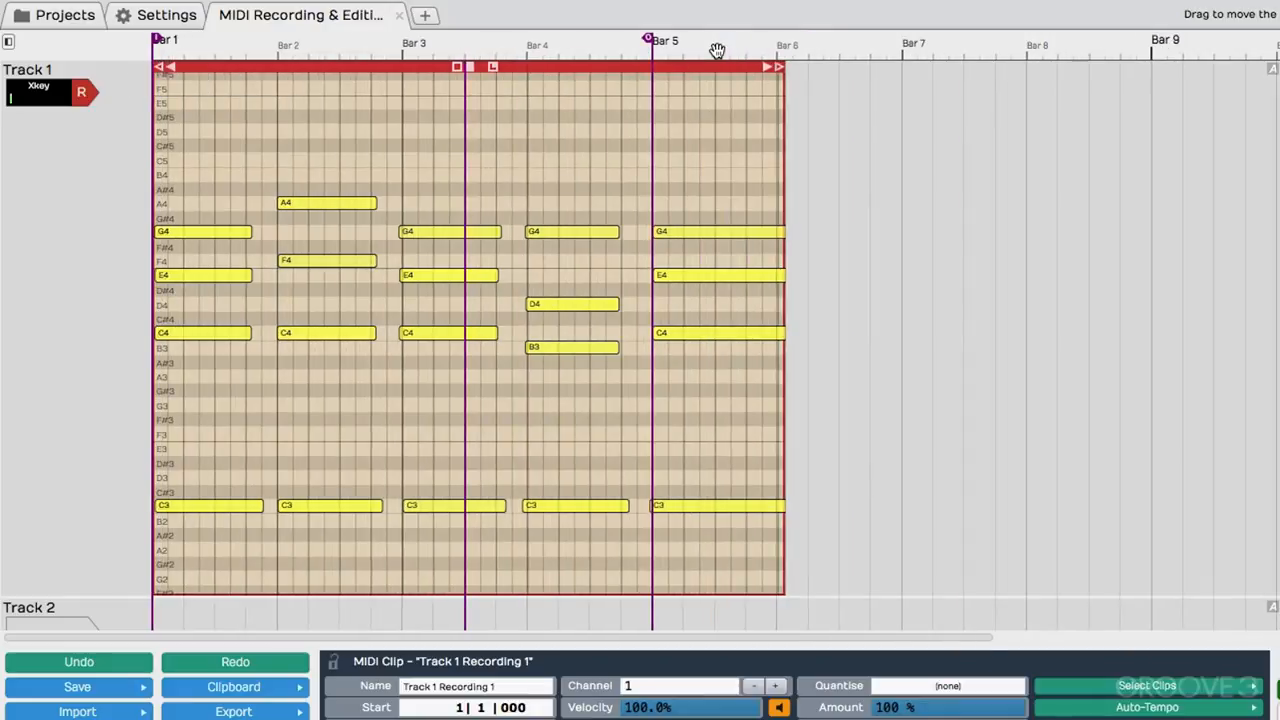
{"action": "scroll", "coordinate": [717, 50], "scroll_direction": "up", "scroll_amount": 6}
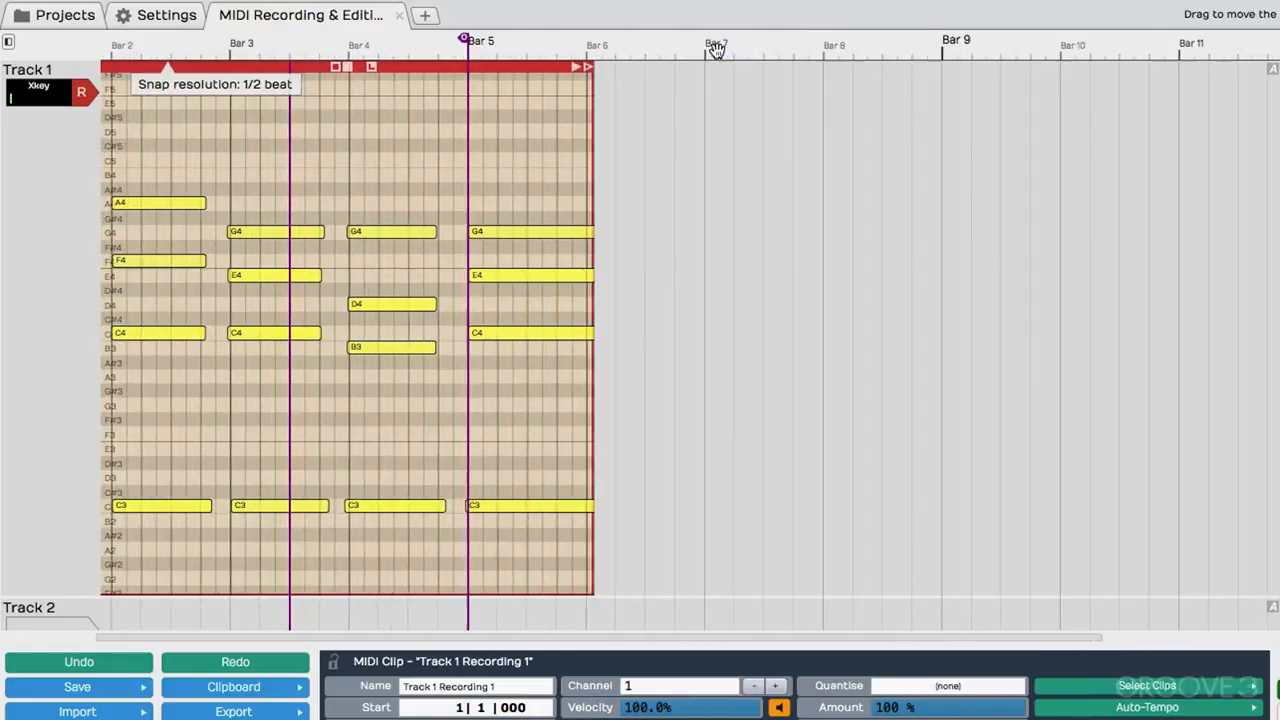
{"action": "scroll", "coordinate": [717, 50], "scroll_direction": "left", "scroll_amount": 4}
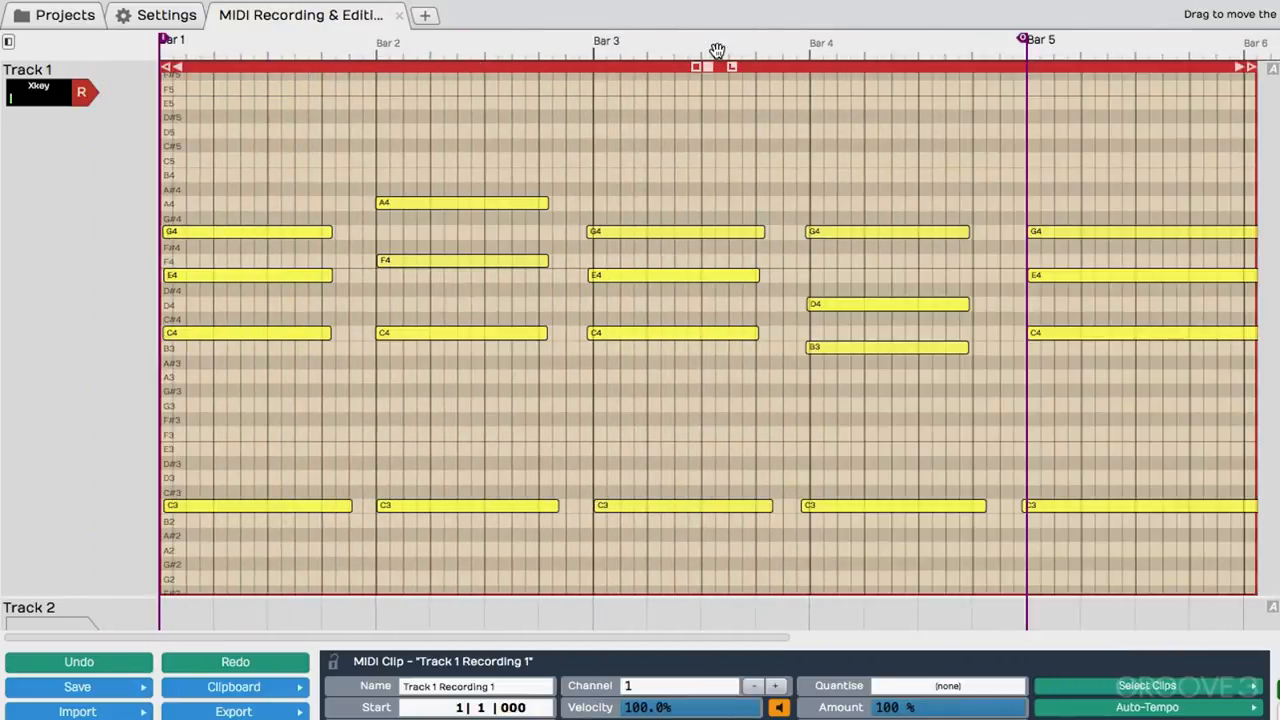
Toggle Track 1 between small and large height, finishing with the clip collapsed
{"action": "double_click", "coordinate": [482, 66]}
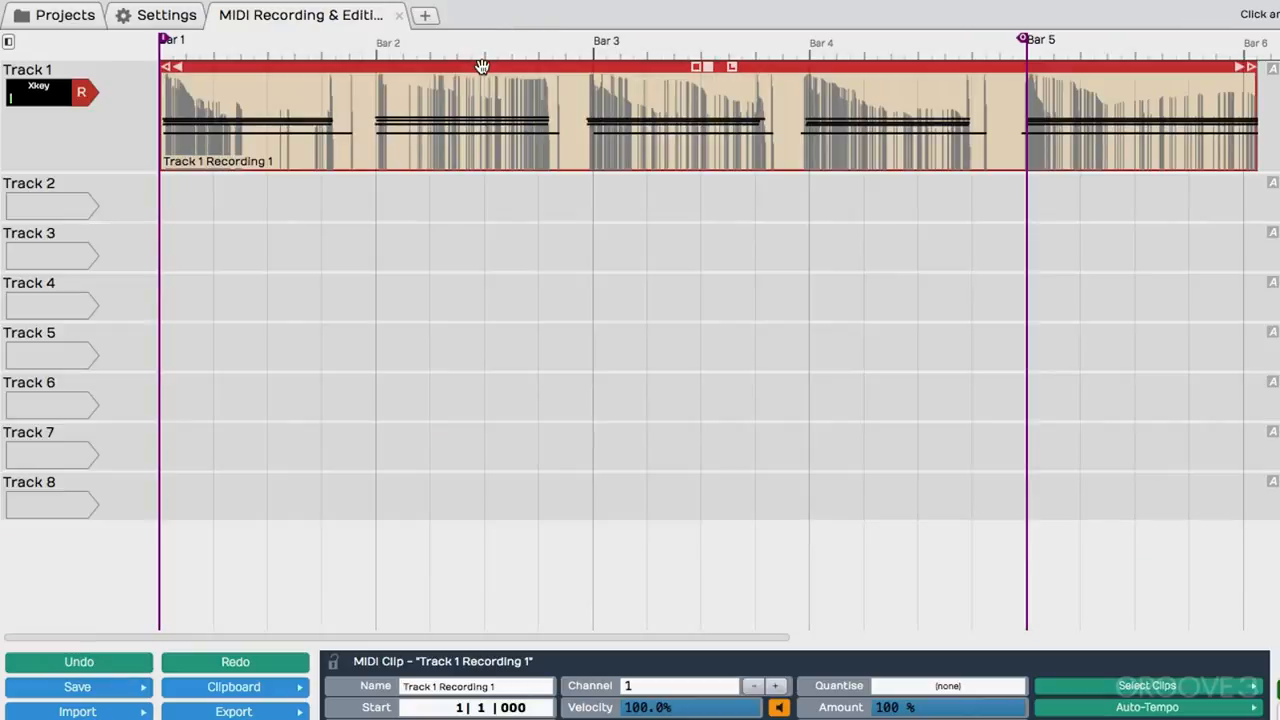
{"action": "double_click", "coordinate": [482, 66]}
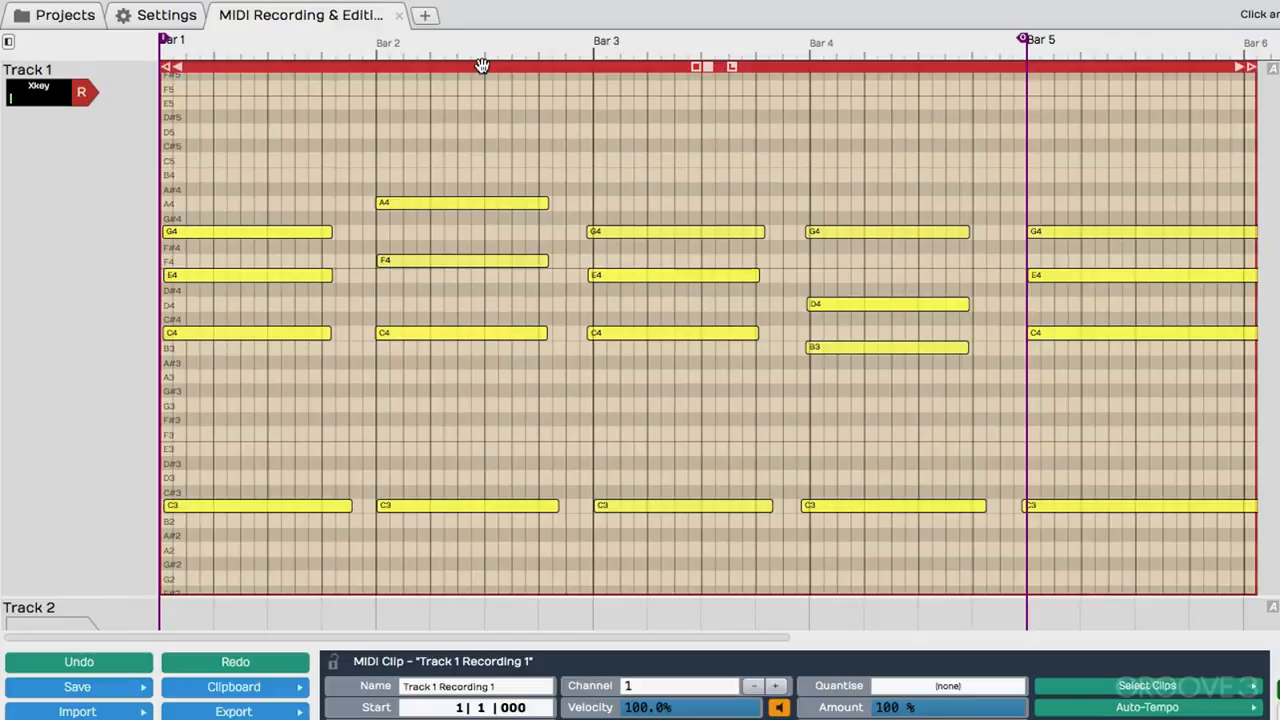
{"action": "double_click", "coordinate": [482, 66]}
Set Track Resizing in the general behaviour settings to toggle between small and large height, and return to the edit
{"action": "left_click", "coordinate": [166, 16]}
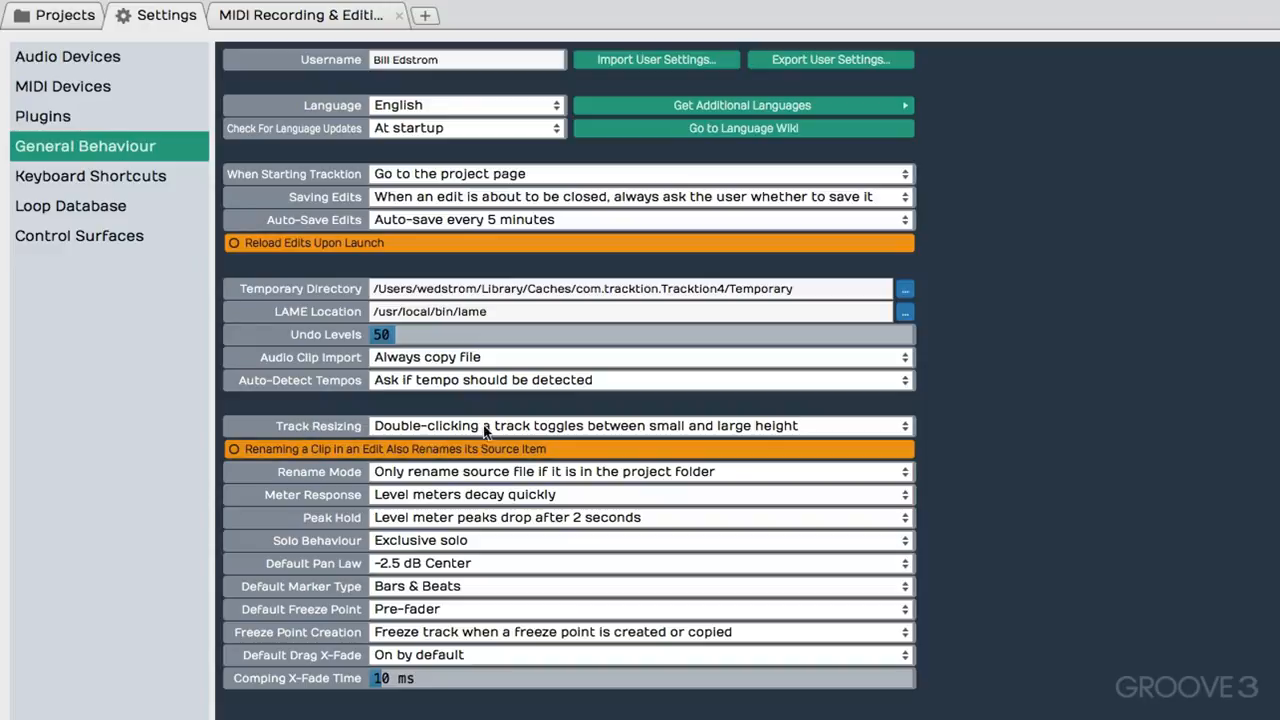
{"action": "left_click", "coordinate": [785, 428]}
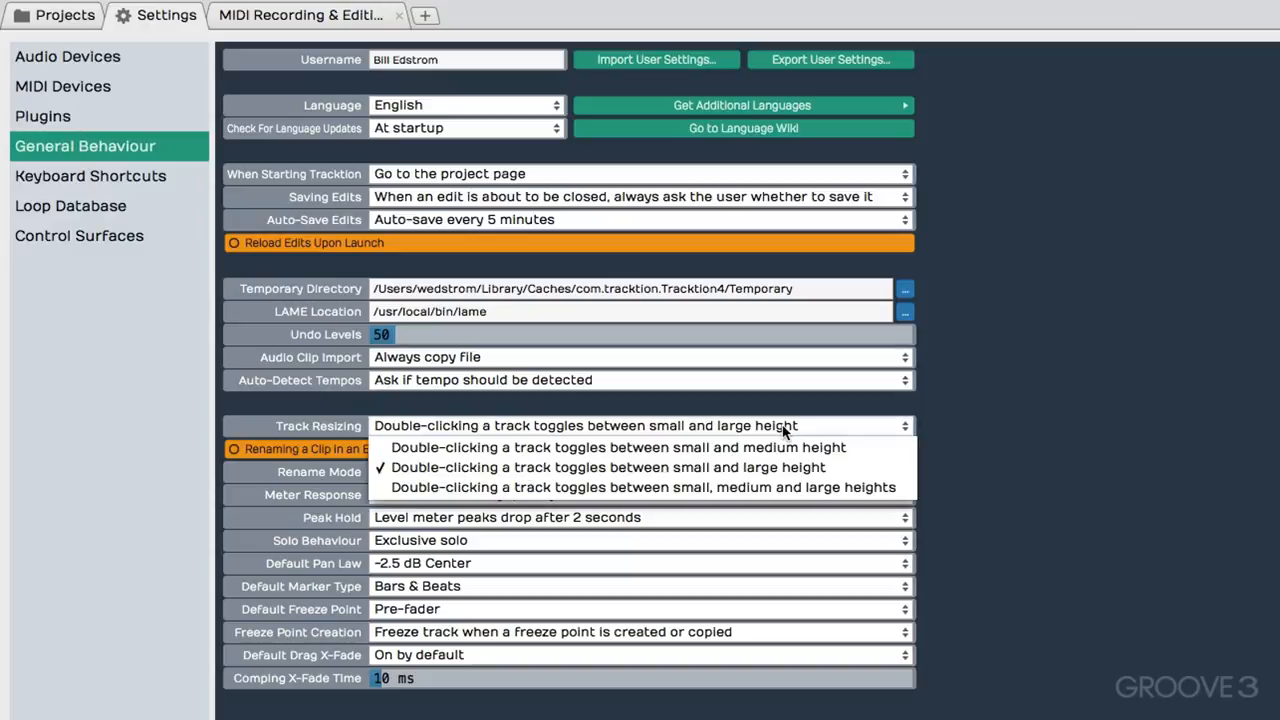
{"action": "left_click", "coordinate": [563, 470]}
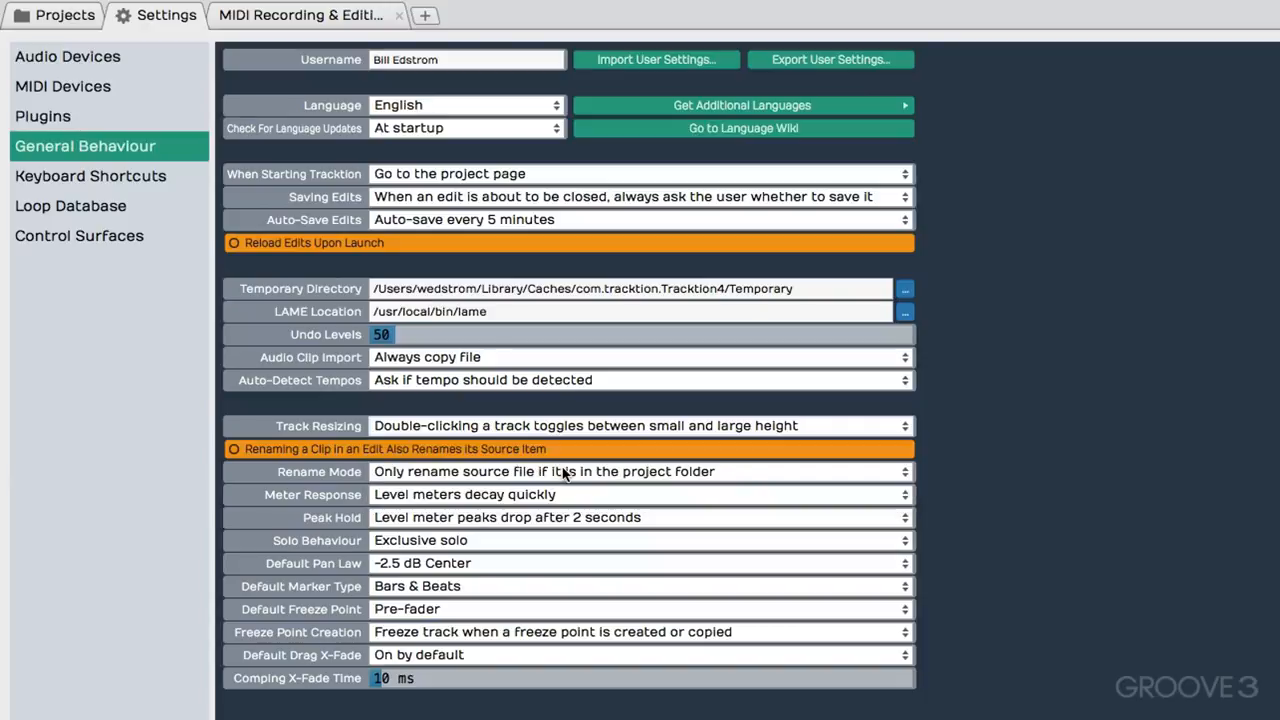
{"action": "left_click", "coordinate": [321, 26]}
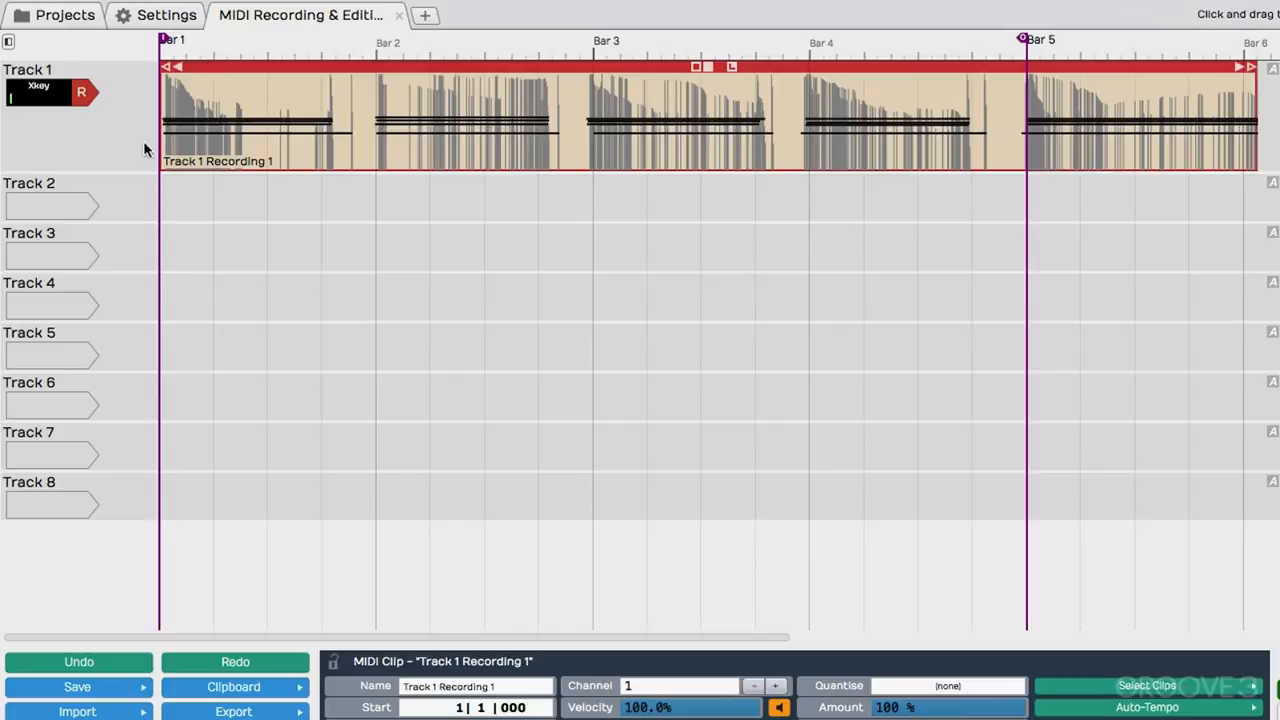
Expand Track 1 into its note editor and set the default MIDI editor vertical scale to 2 octaves
{"action": "left_click", "coordinate": [134, 167]}
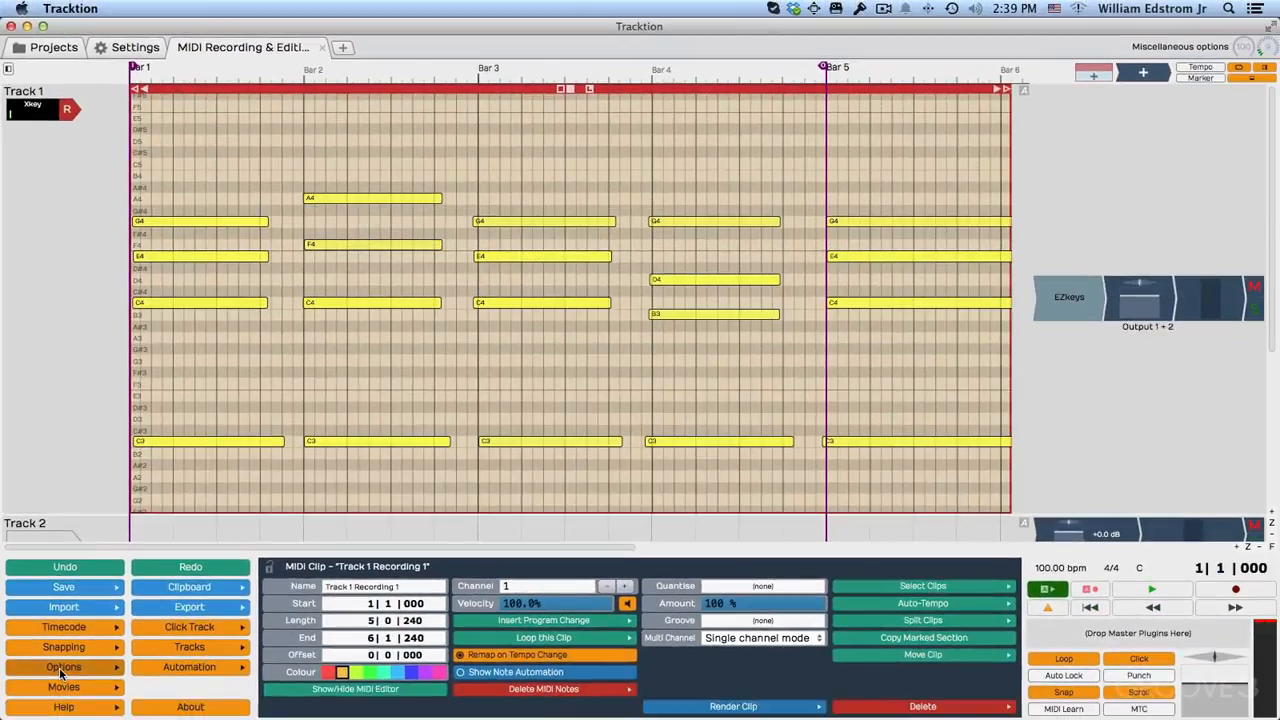
{"action": "left_click", "coordinate": [62, 670]}
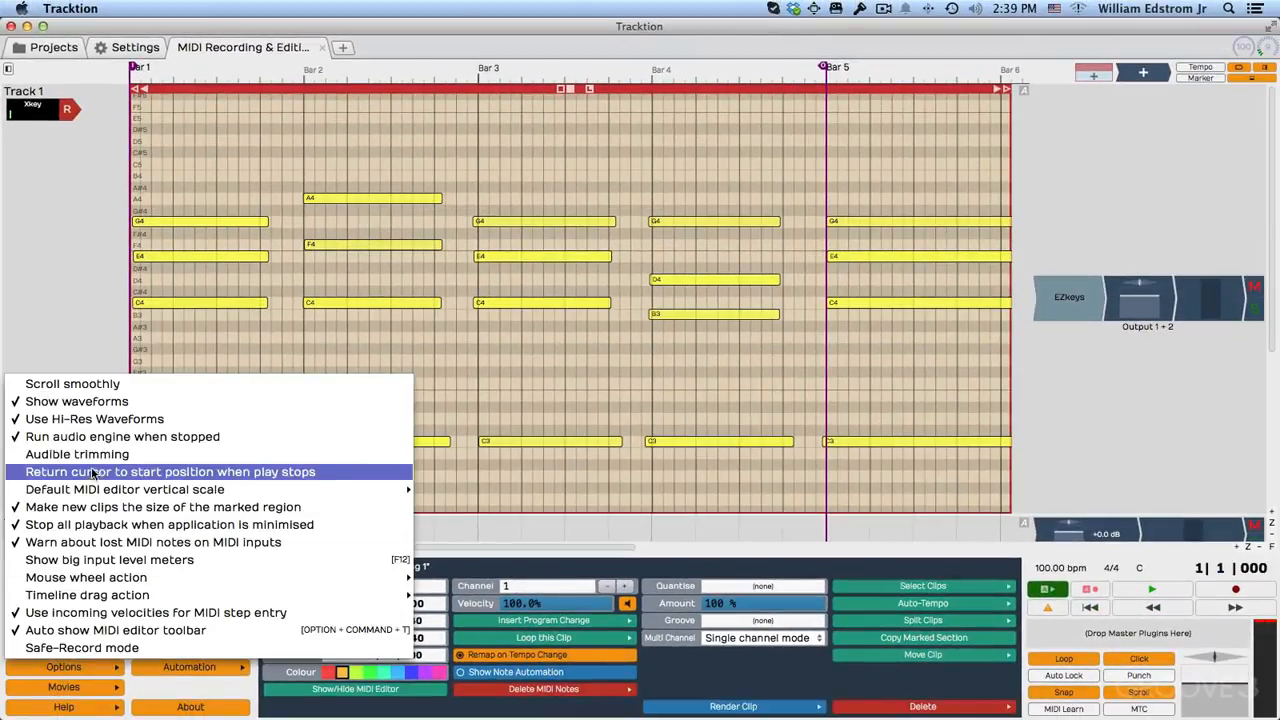
{"action": "mouse_move", "coordinate": [90, 490]}
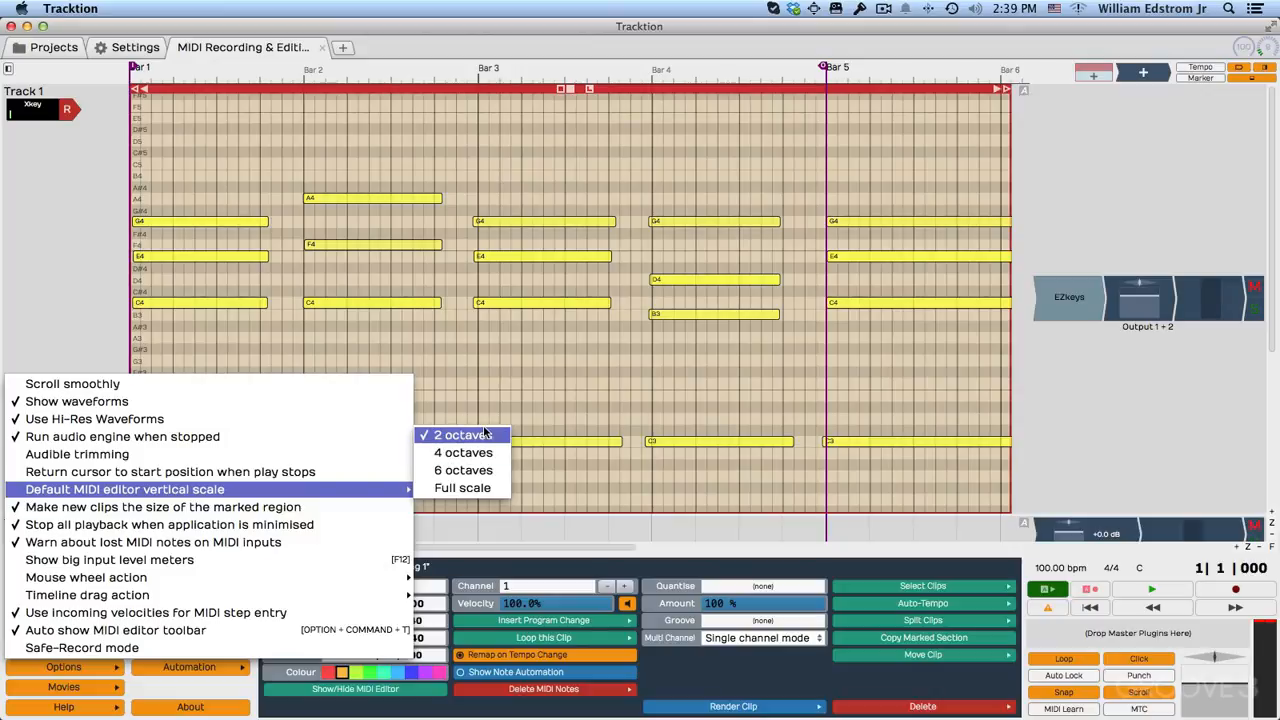
{"action": "left_click", "coordinate": [485, 434]}
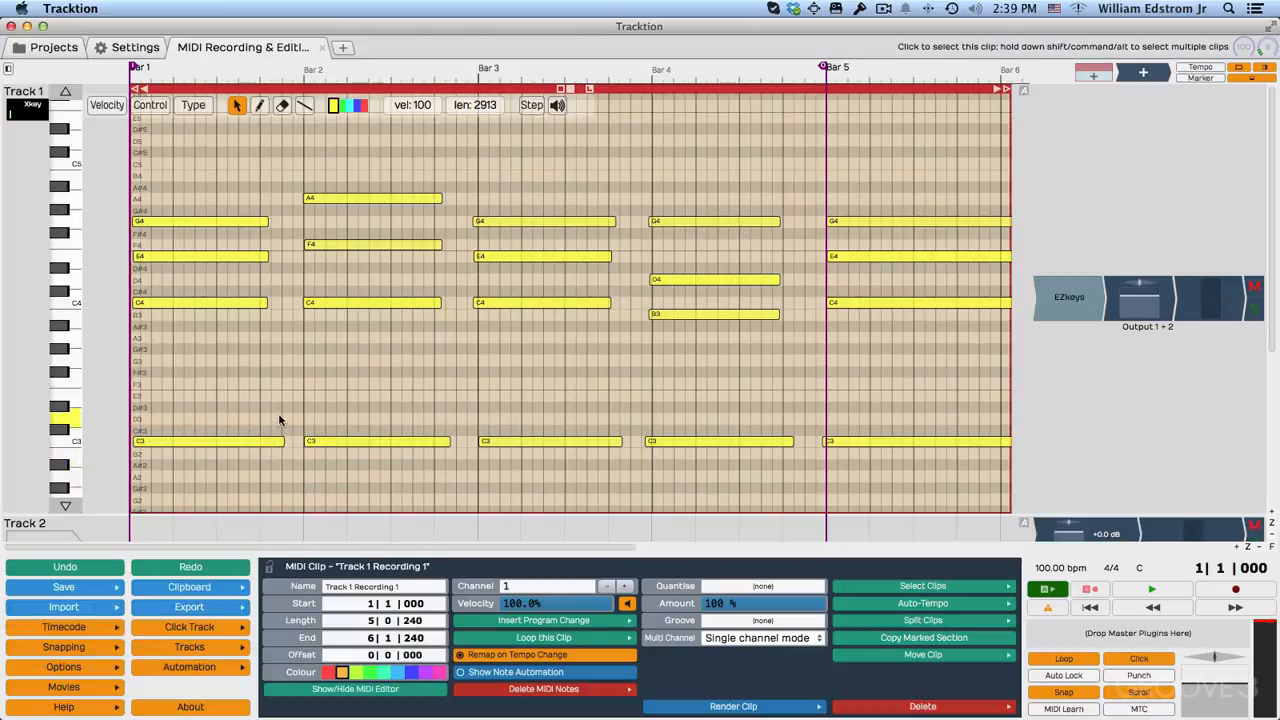
Shrink the expanded Track 1 to a medium height so that the other tracks fit beneath it
{"action": "scroll", "coordinate": [276, 450], "scroll_direction": "down", "scroll_amount": 3}
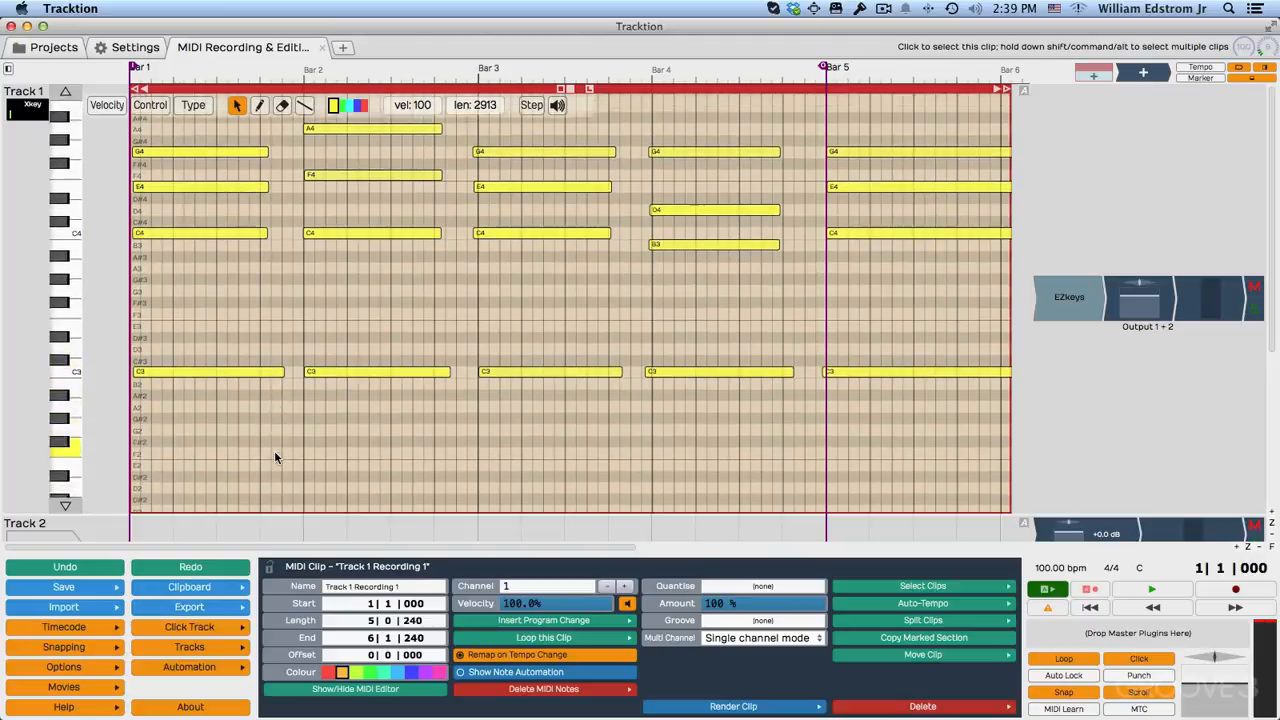
{"action": "scroll", "coordinate": [275, 457], "scroll_direction": "down", "scroll_amount": 4}
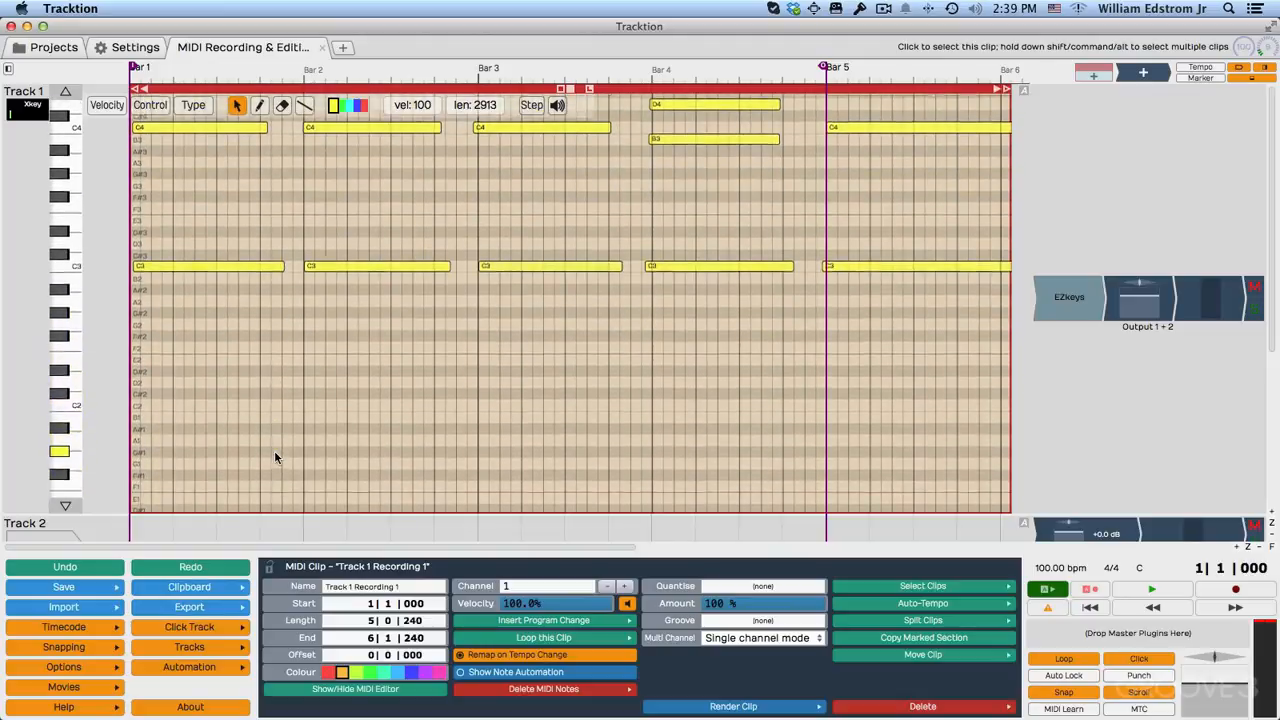
{"action": "scroll", "coordinate": [275, 457], "scroll_direction": "down", "scroll_amount": 2}
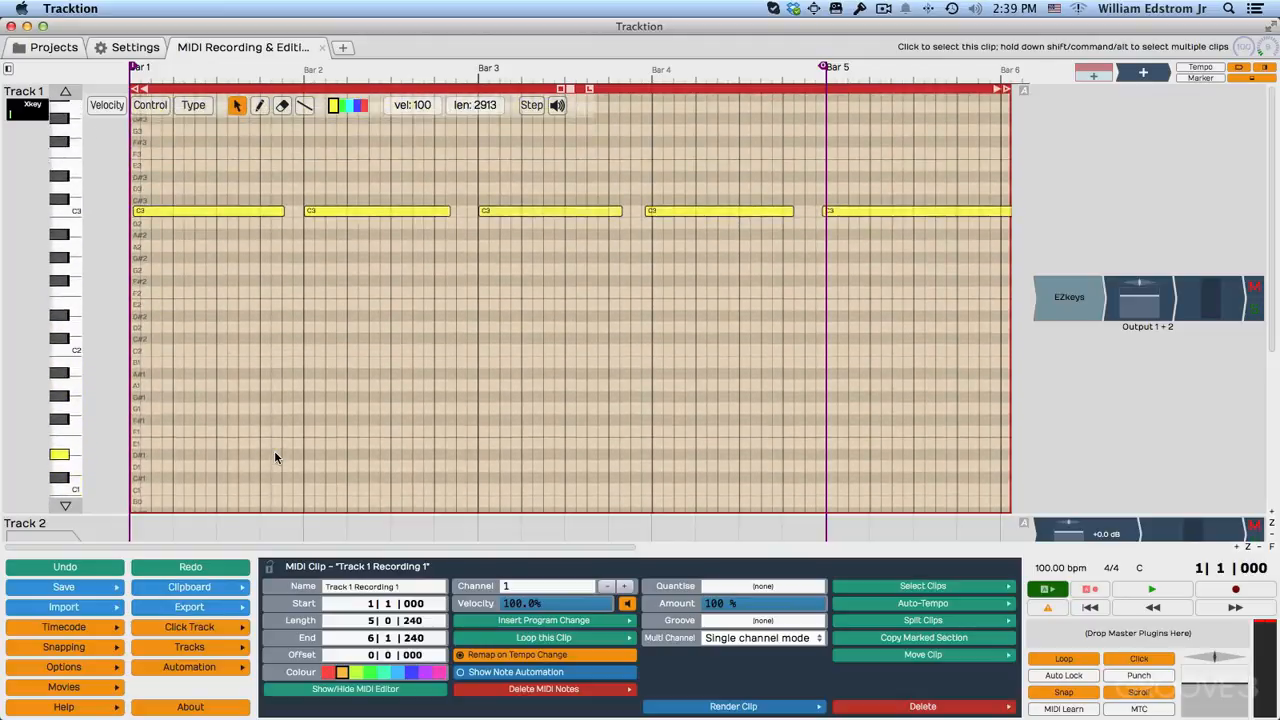
{"action": "scroll", "coordinate": [276, 457], "scroll_direction": "down", "scroll_amount": 8}
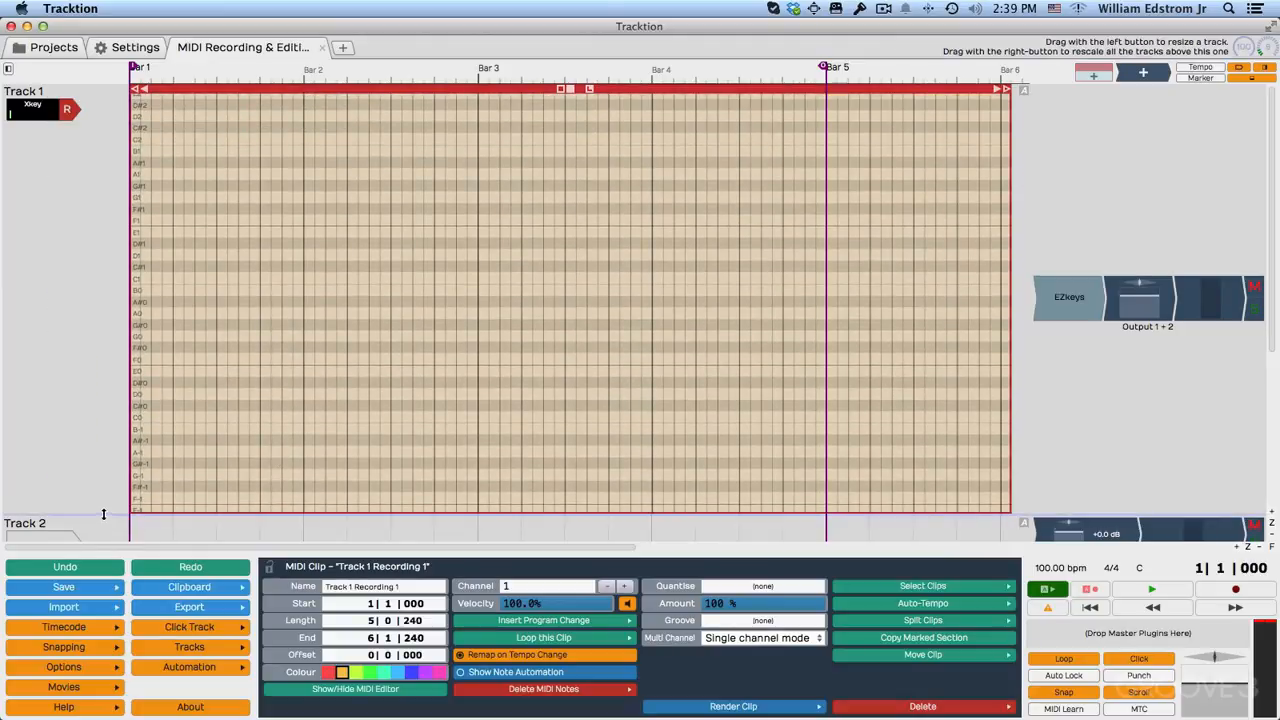
{"action": "left_click_drag", "start_coordinate": [103, 514], "coordinate": [106, 228]}
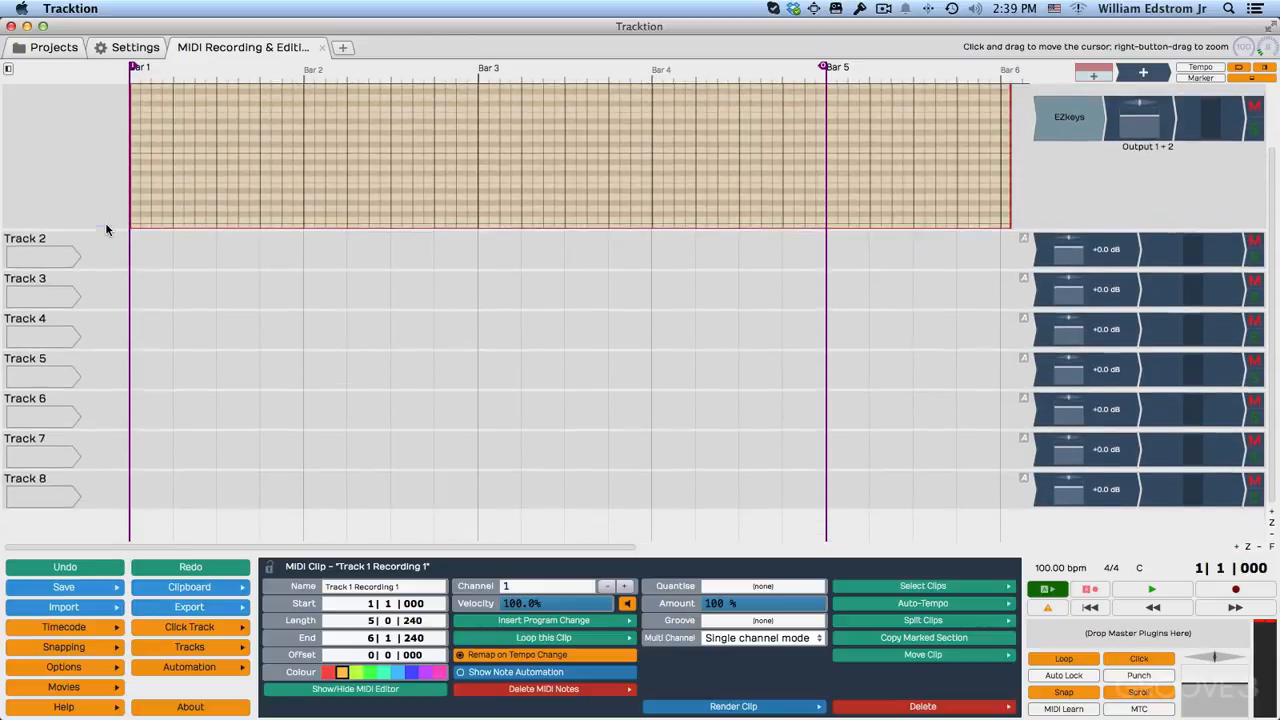
Examine vertical scrolling of the track list from the track headers and of the note grid over the clip, returning to the recorded chords
{"action": "scroll", "coordinate": [106, 230], "scroll_direction": "up", "scroll_amount": 3}
{"action": "scroll", "coordinate": [106, 230], "scroll_direction": "down", "scroll_amount": 3}
{"action": "scroll", "coordinate": [106, 230], "scroll_direction": "up", "scroll_amount": 3}
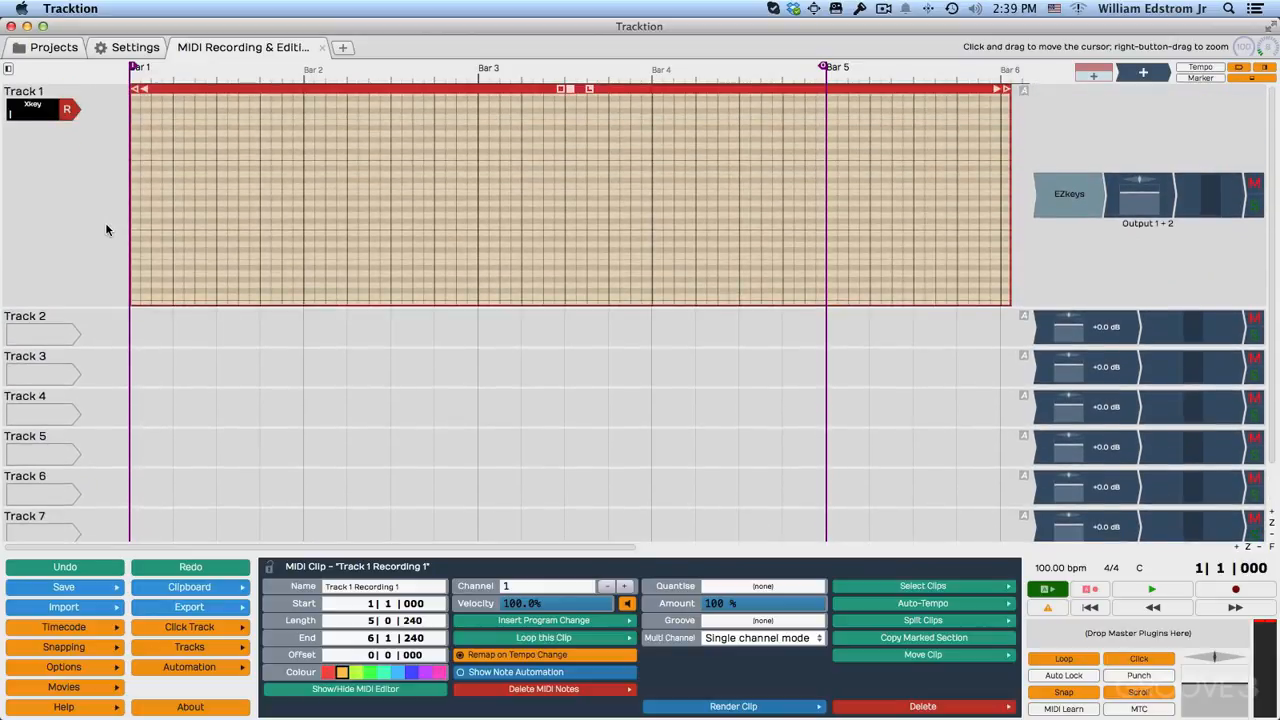
{"action": "scroll", "coordinate": [106, 230], "scroll_direction": "down", "scroll_amount": 3}
{"action": "scroll", "coordinate": [106, 230], "scroll_direction": "up", "scroll_amount": 3}
{"action": "scroll", "coordinate": [106, 230], "scroll_direction": "down", "scroll_amount": 2}
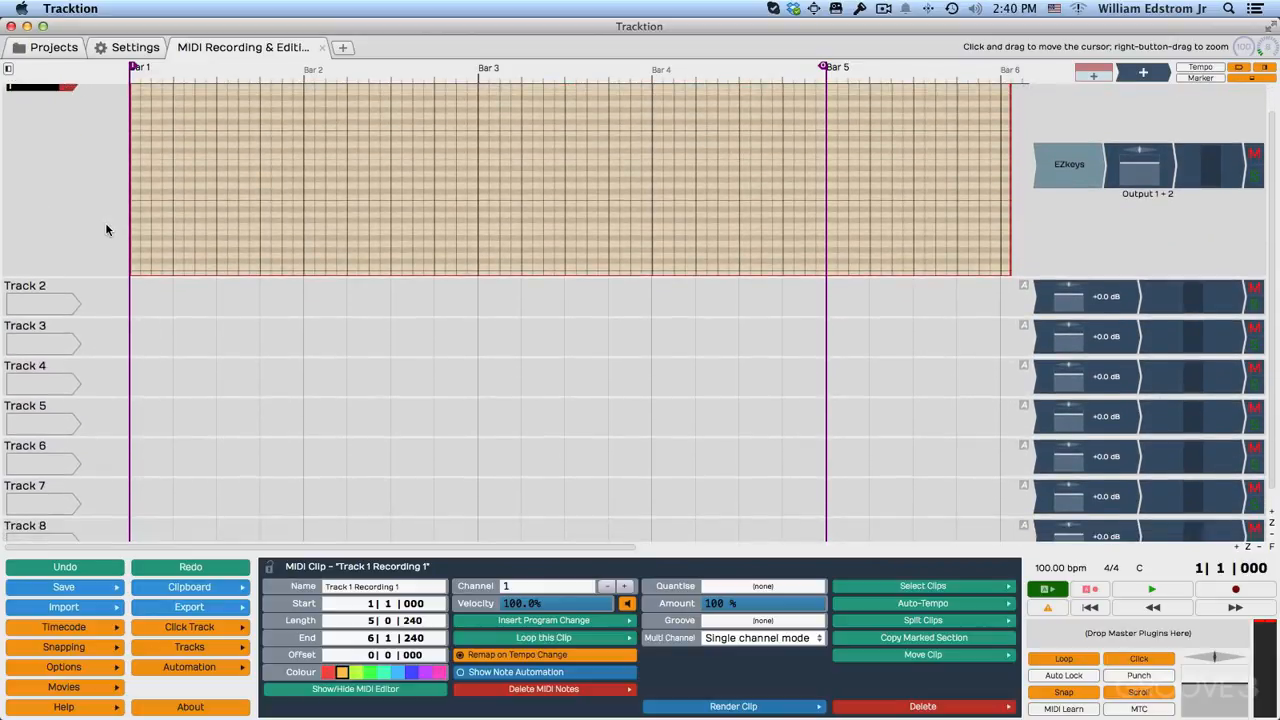
{"action": "double_click", "coordinate": [191, 220]}
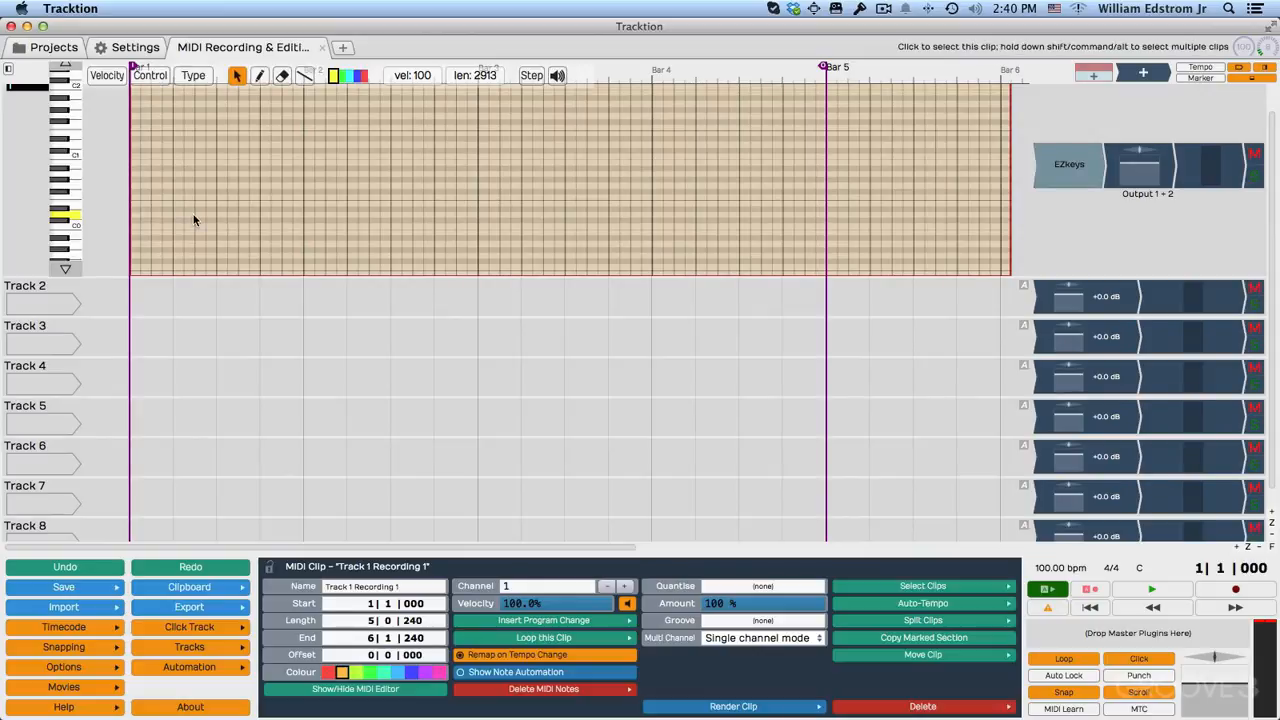
{"action": "scroll", "coordinate": [193, 216], "scroll_direction": "up", "scroll_amount": 3}
{"action": "scroll", "coordinate": [193, 216], "scroll_direction": "down", "scroll_amount": 3}
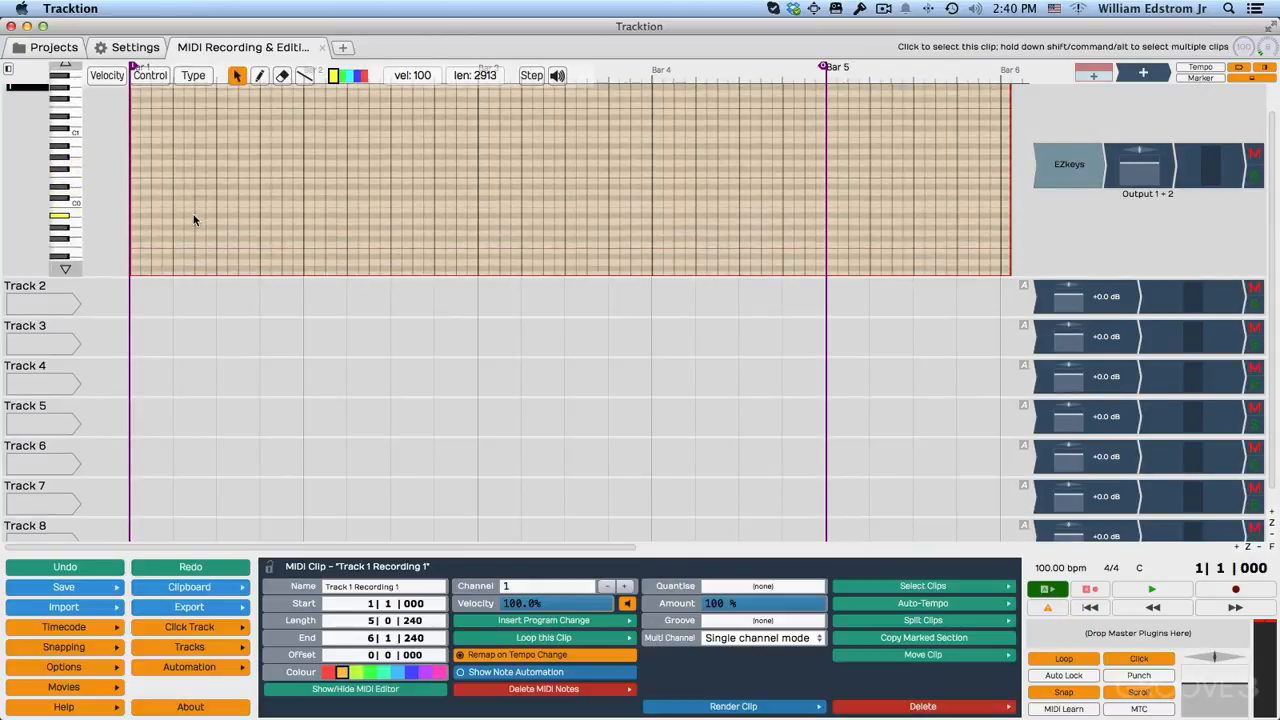
{"action": "scroll", "coordinate": [194, 220], "scroll_direction": "up", "scroll_amount": 10}
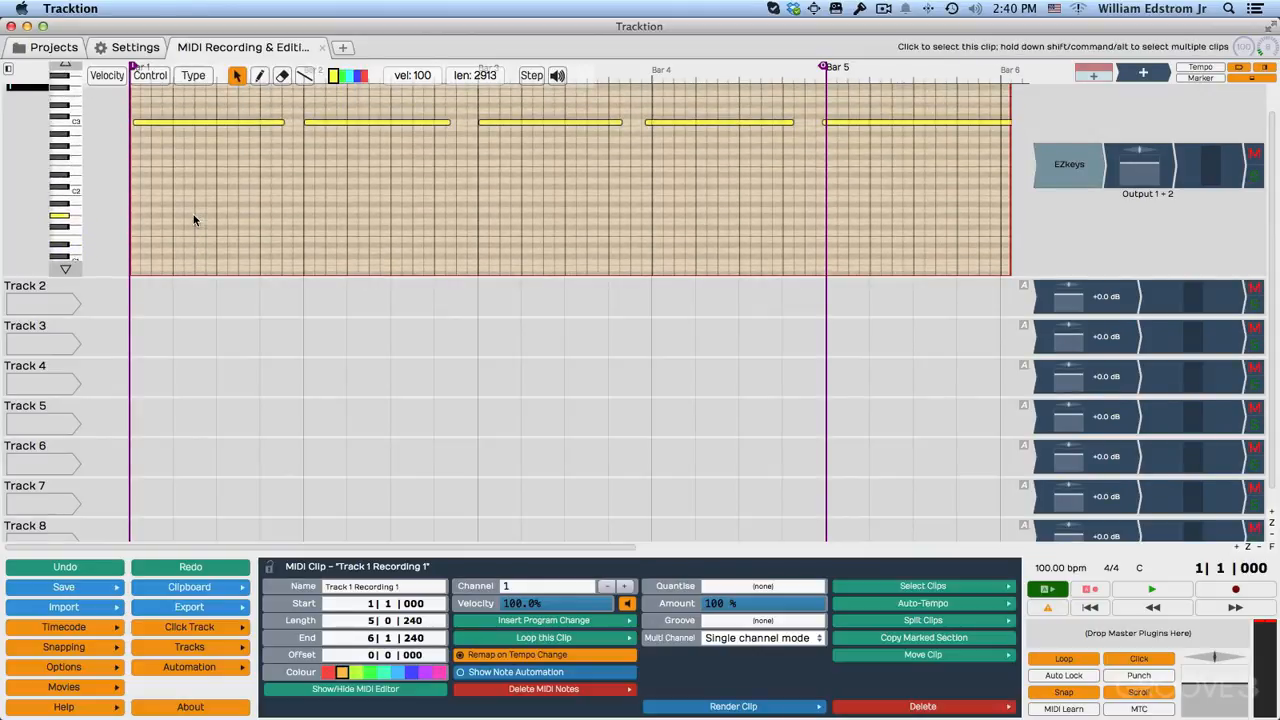
{"action": "scroll", "coordinate": [194, 220], "scroll_direction": "up", "scroll_amount": 2}
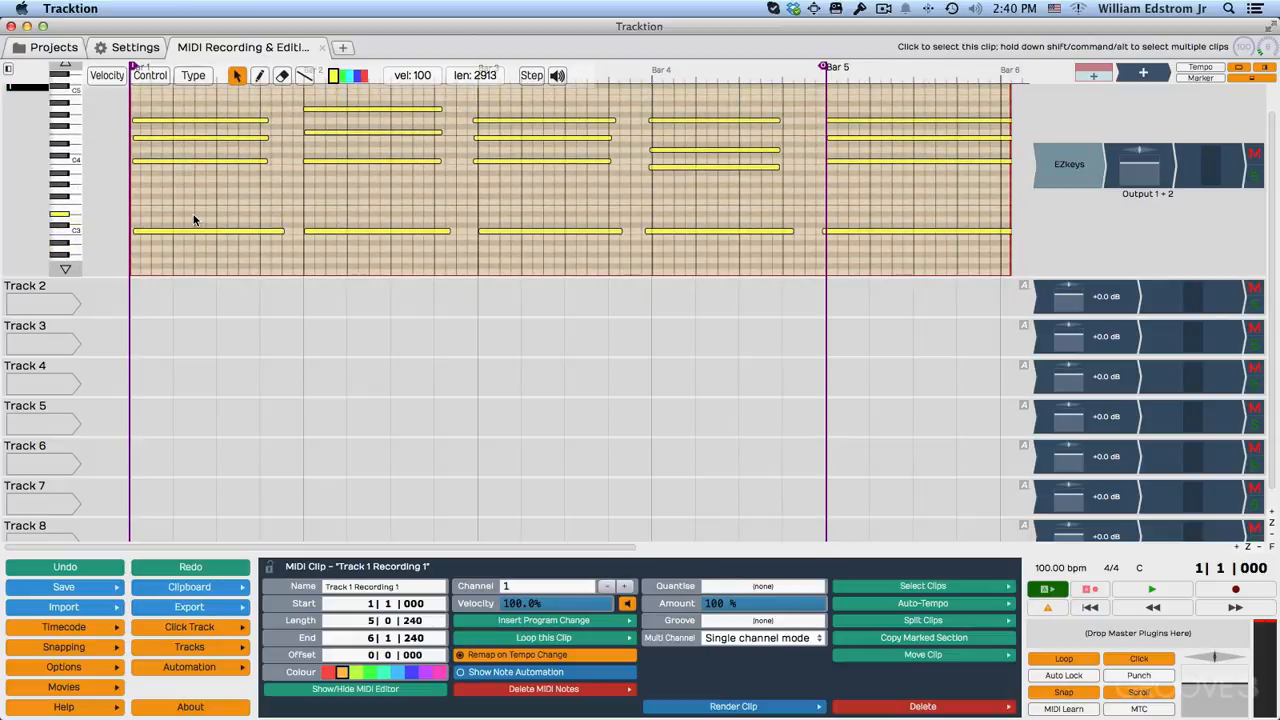
{"action": "scroll", "coordinate": [193, 214], "scroll_direction": "up", "scroll_amount": 1}
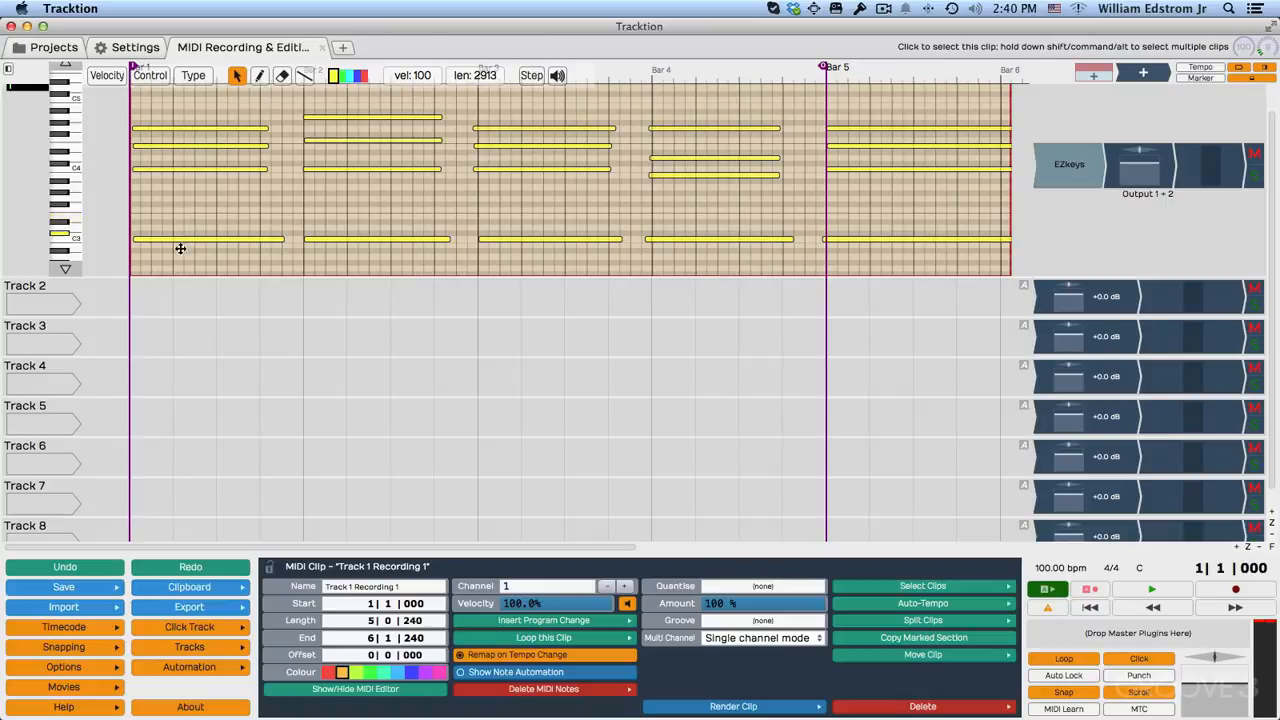
Examine the mouse wheel action options, and check vertical scrolling over the MIDI note grid and the track headers
{"action": "left_click", "coordinate": [110, 671]}
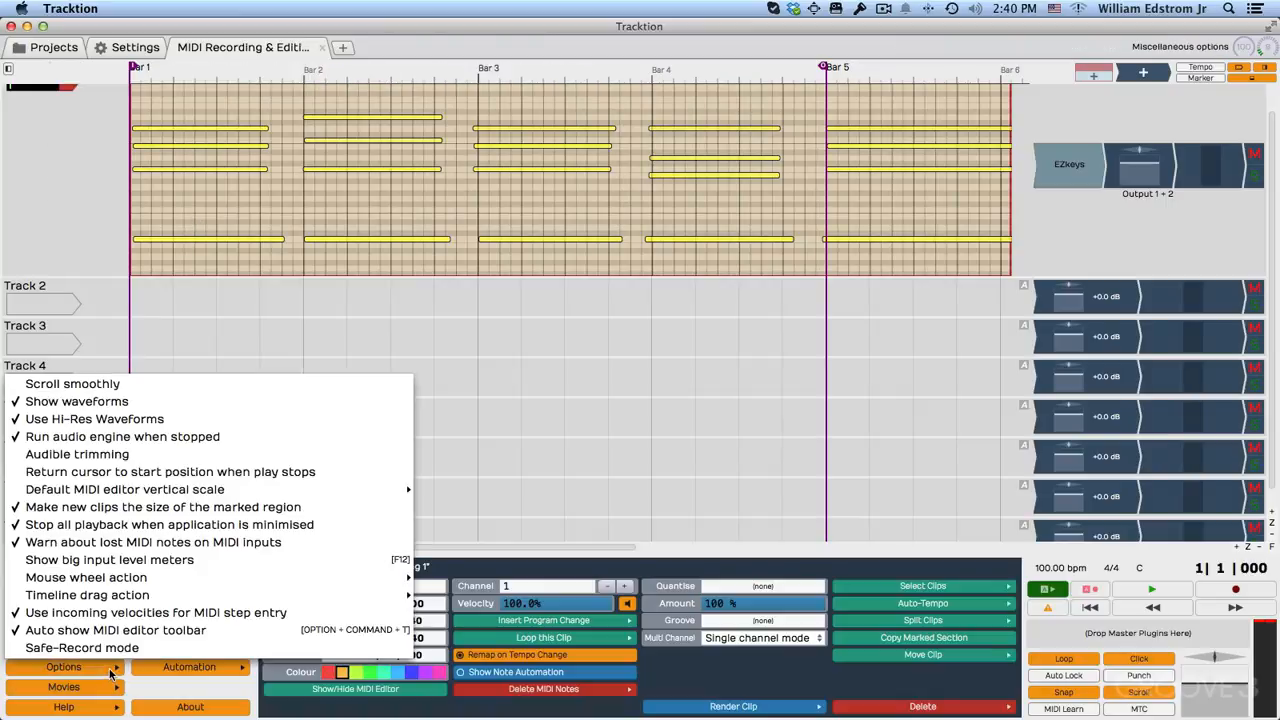
{"action": "mouse_move", "coordinate": [98, 580]}
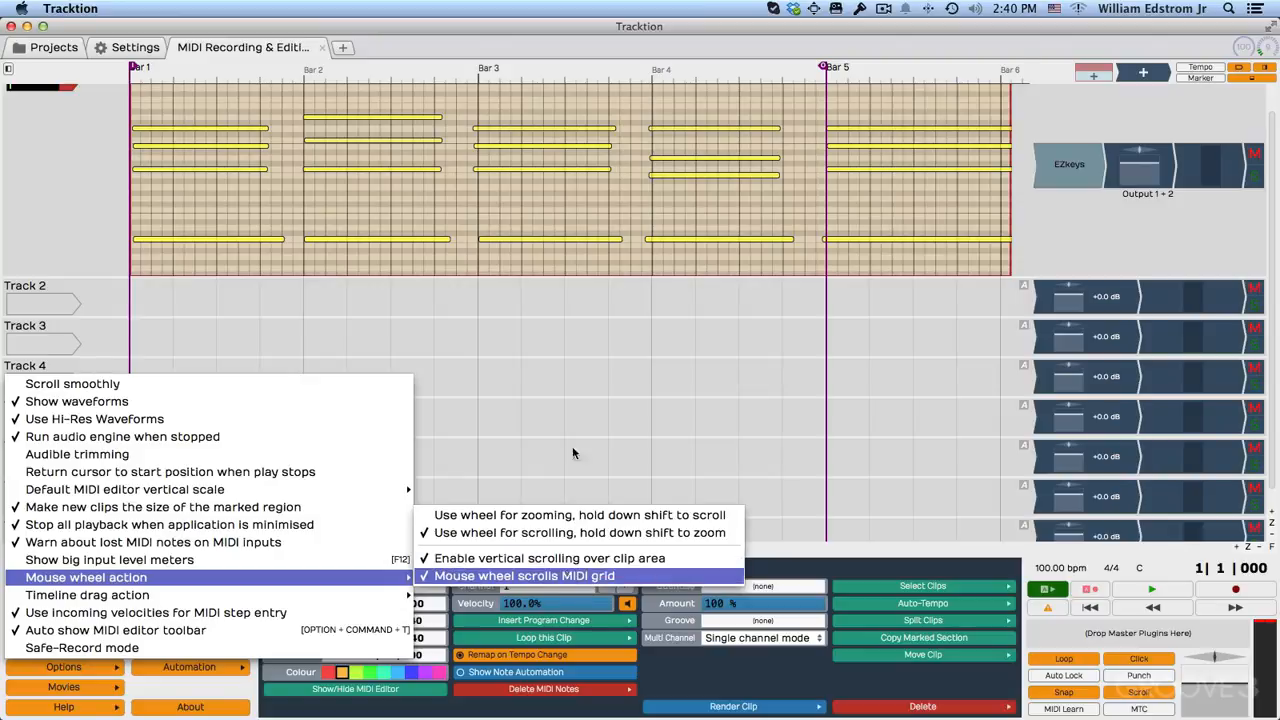
{"action": "left_click", "coordinate": [566, 371]}
{"action": "scroll", "coordinate": [457, 176], "scroll_direction": "up", "scroll_amount": 2}
{"action": "scroll", "coordinate": [457, 176], "scroll_direction": "down", "scroll_amount": 5}
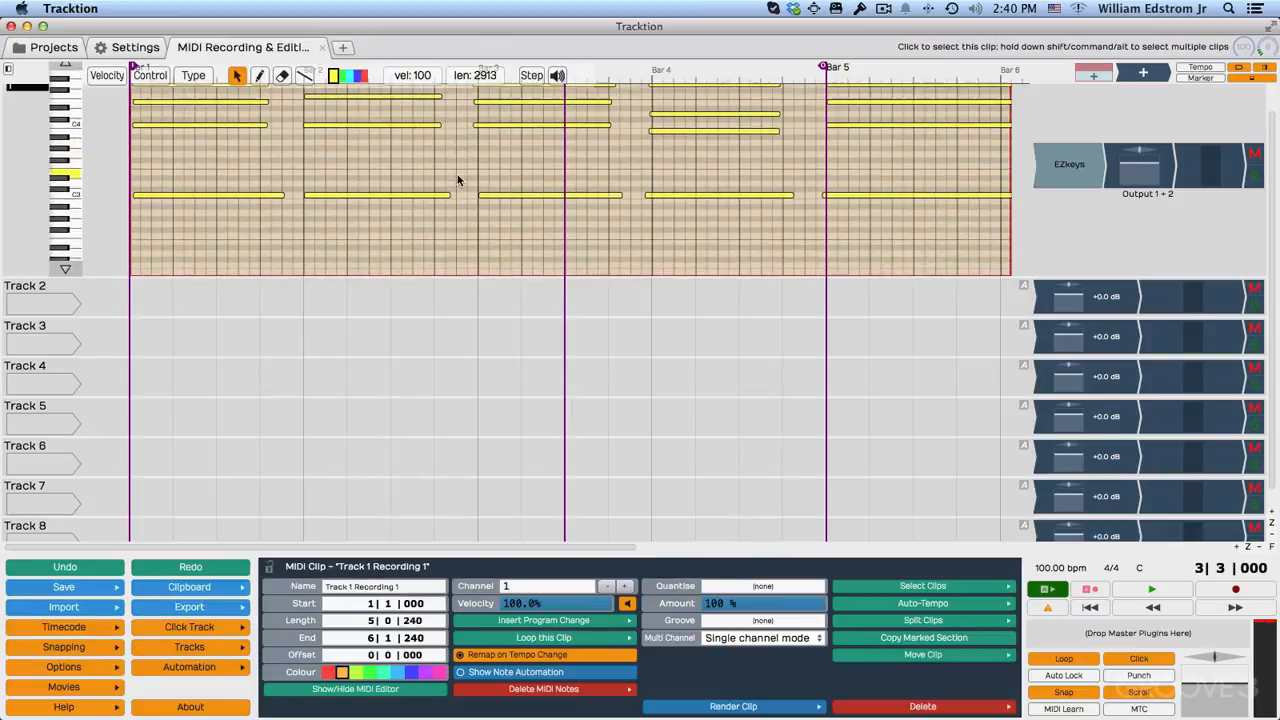
{"action": "scroll", "coordinate": [457, 178], "scroll_direction": "up", "scroll_amount": 2}
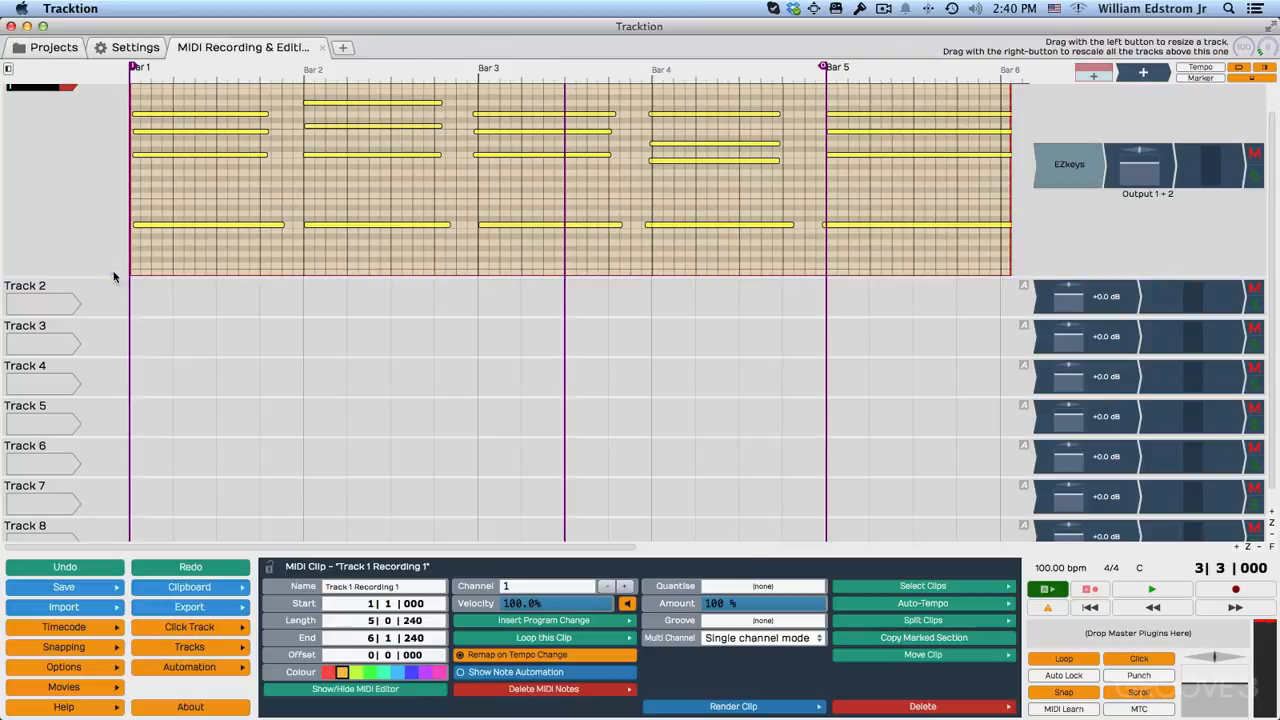
{"action": "scroll", "coordinate": [114, 201], "scroll_direction": "up", "scroll_amount": 1}
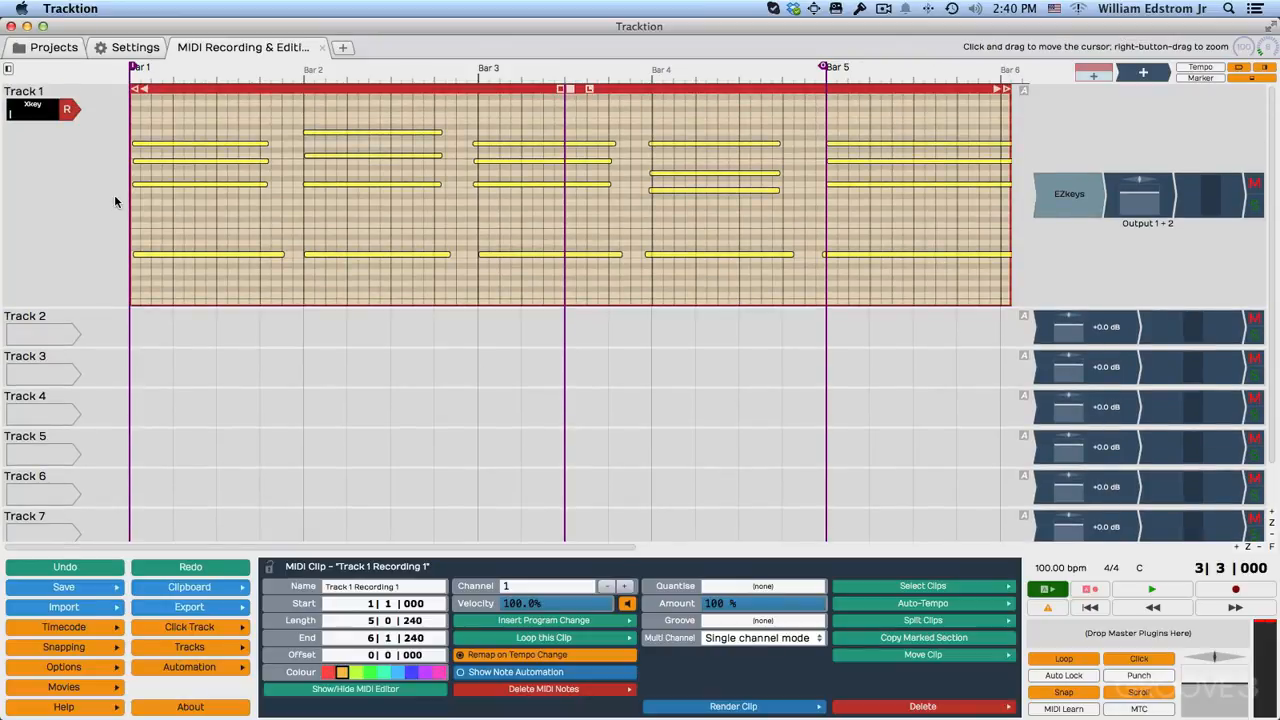
Select the G4 note in bar 1 and enlarge Track 1 to fill the arrangement height so the note names are legible
{"action": "mouse_move", "coordinate": [305, 116]}
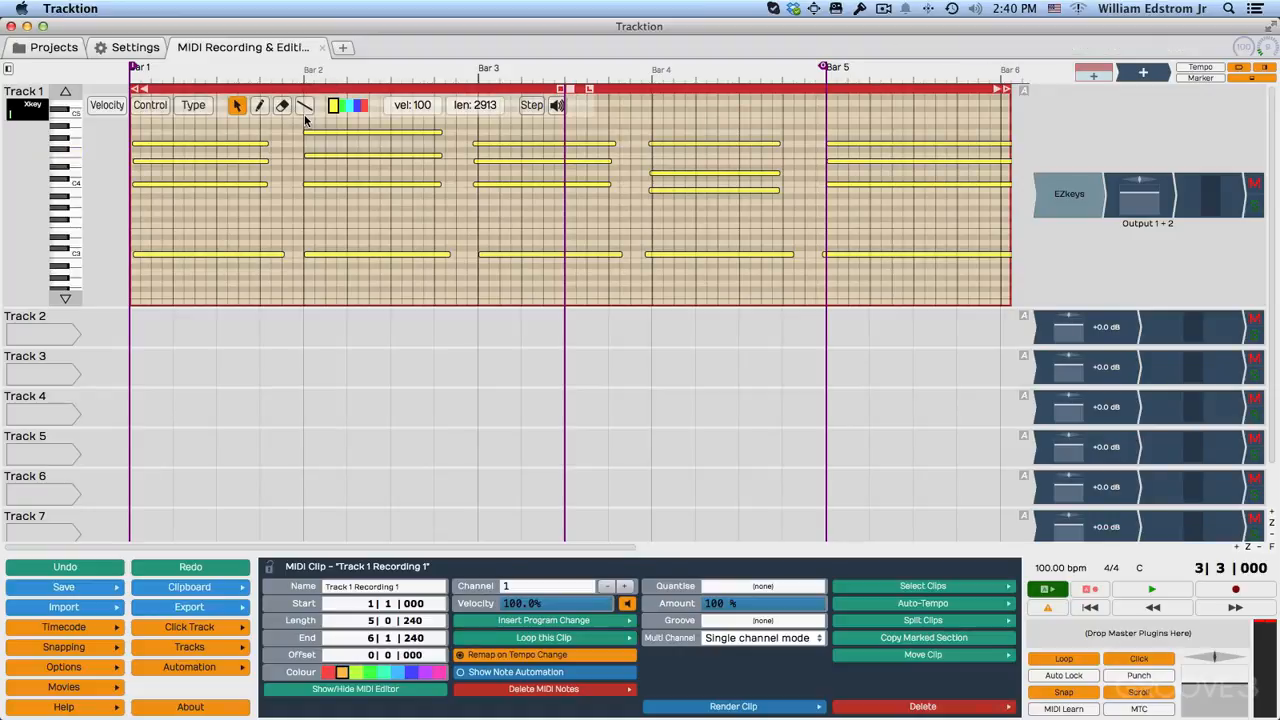
{"action": "left_click", "coordinate": [160, 143]}
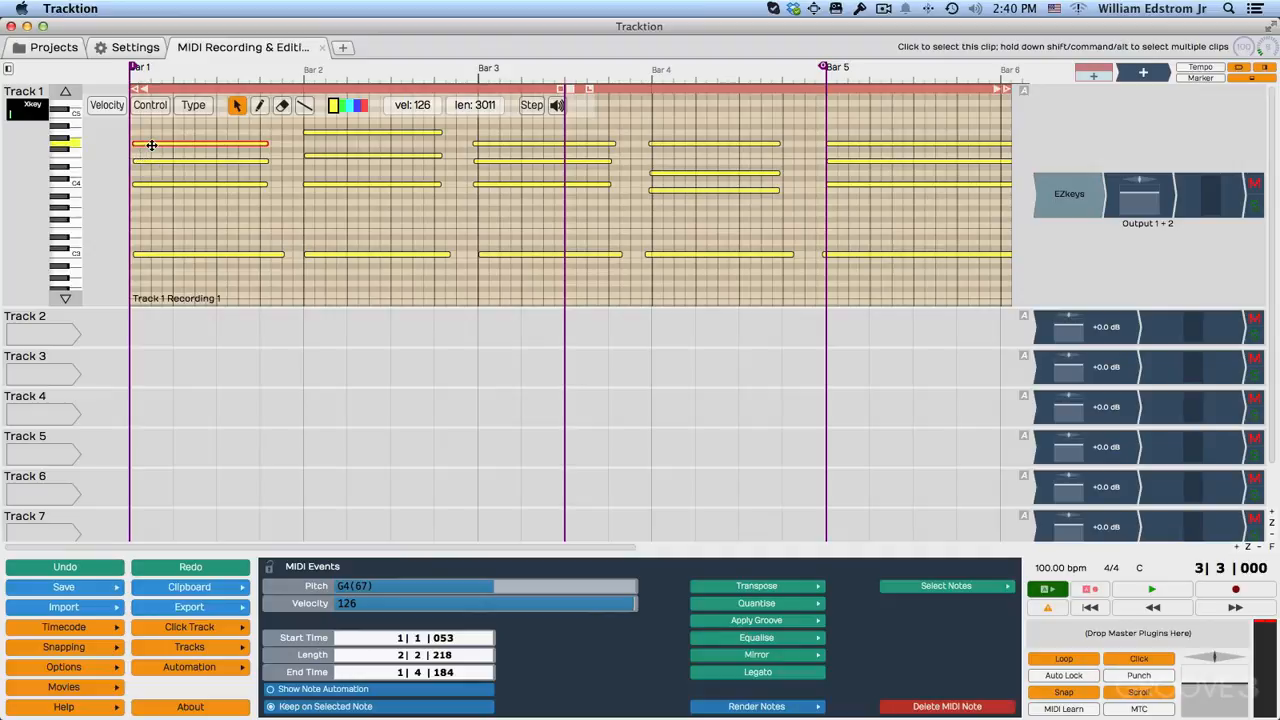
{"action": "left_click_drag", "start_coordinate": [94, 305], "coordinate": [104, 532]}
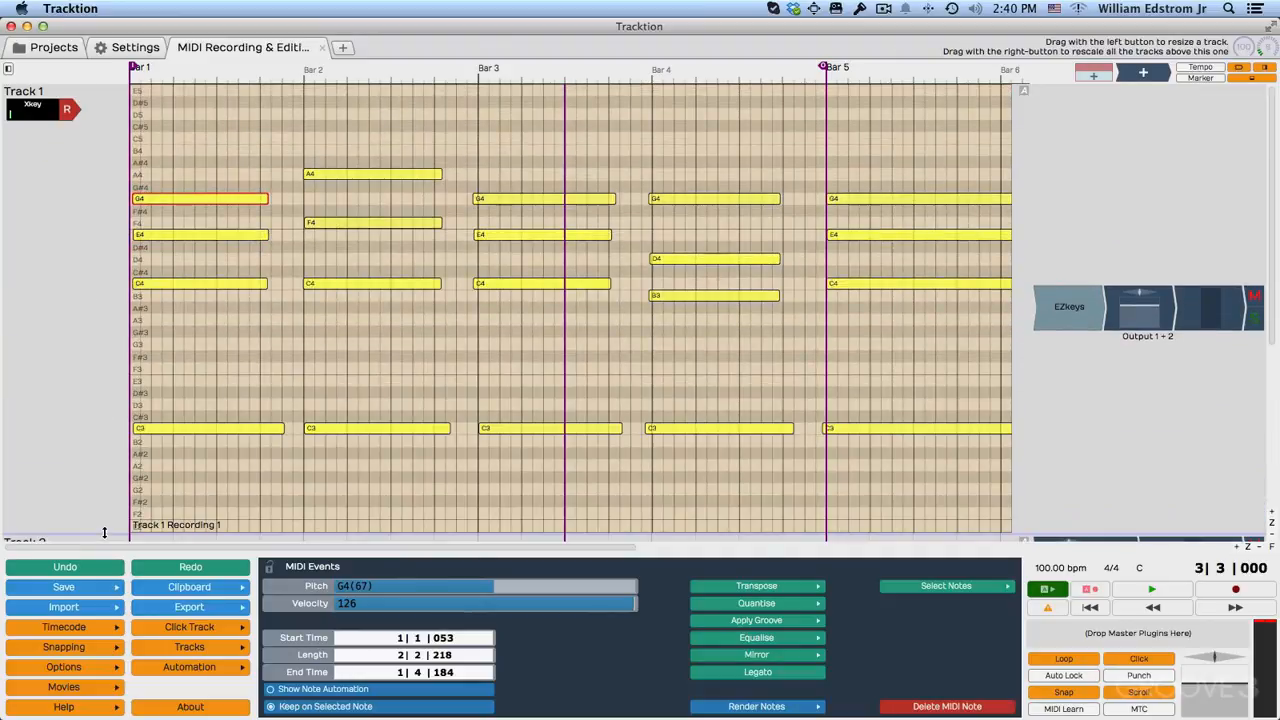
Move the bar 1 G4 note to the start of the bar, trying it at B4 before restoring its pitch
{"action": "left_click_drag", "start_coordinate": [217, 198], "coordinate": [205, 155]}
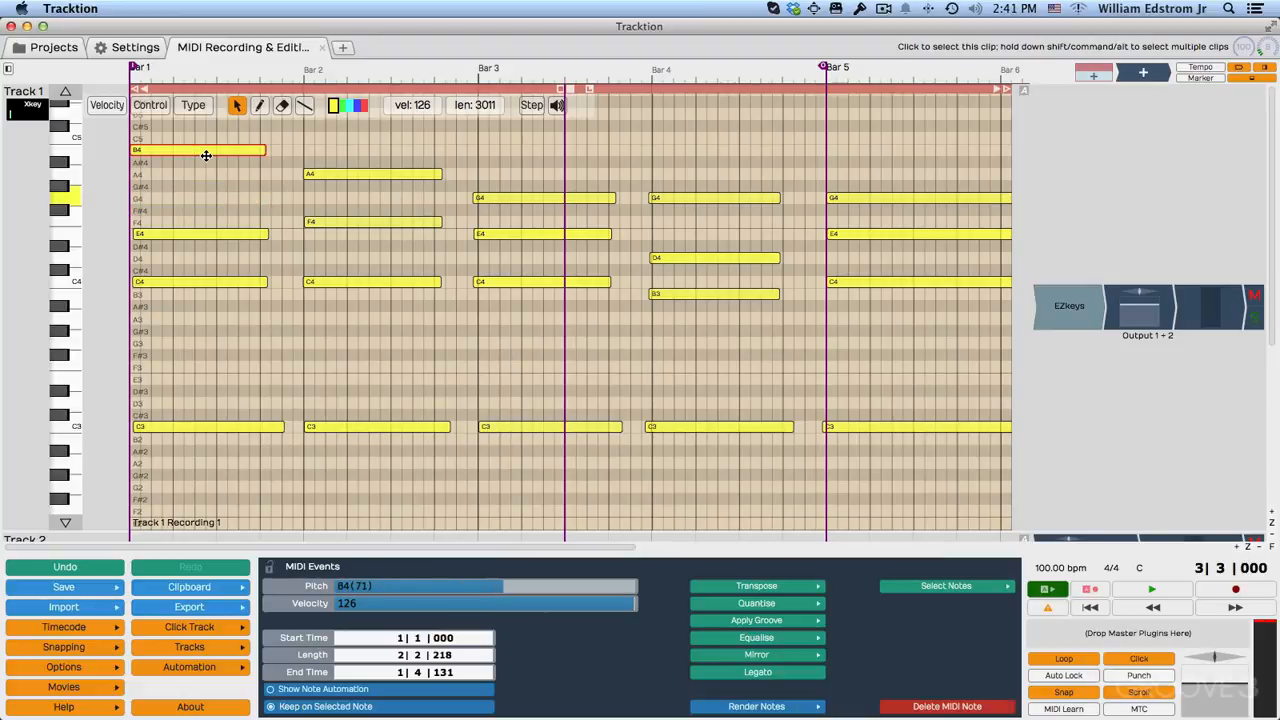
{"action": "key", "text": "super+z"}
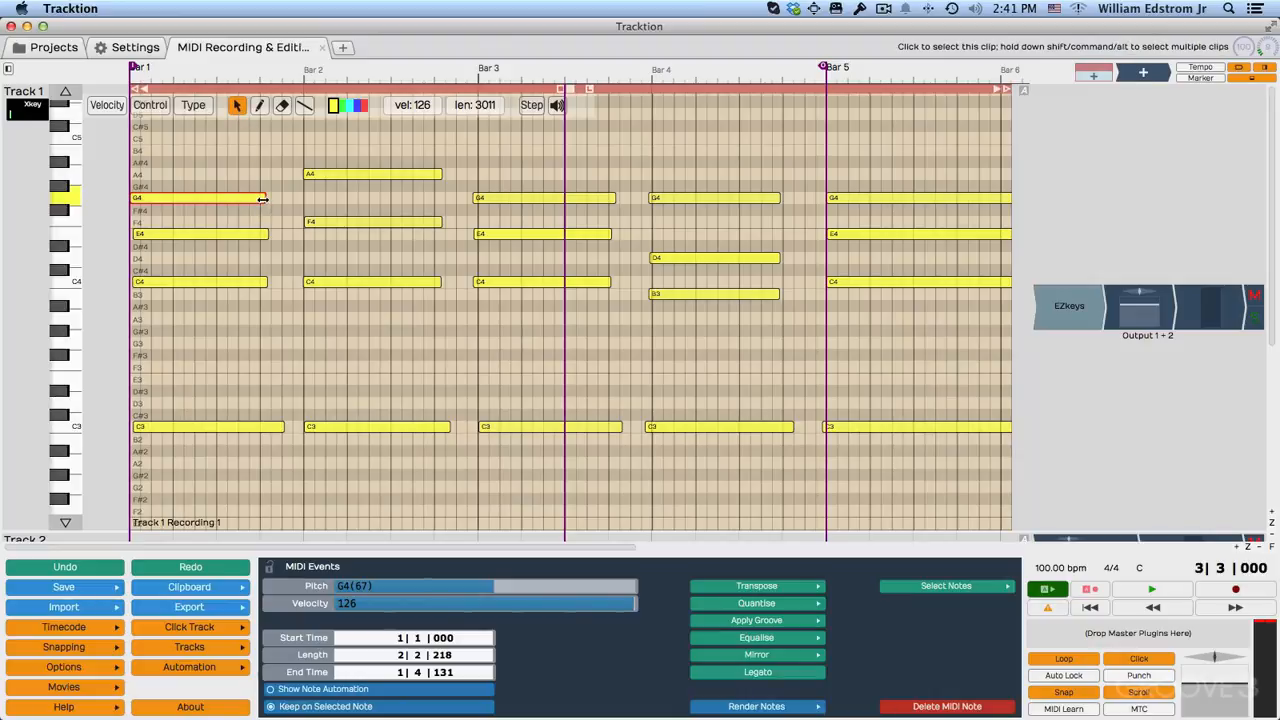
Turn off Snap and shorten the bar 1 G4 note so that it ends at 1|3|932
{"action": "mouse_move", "coordinate": [265, 198]}
{"action": "left_mouse_down"}
{"action": "mouse_move", "coordinate": [162, 200]}
{"action": "mouse_move", "coordinate": [259, 200]}
{"action": "left_mouse_up"}
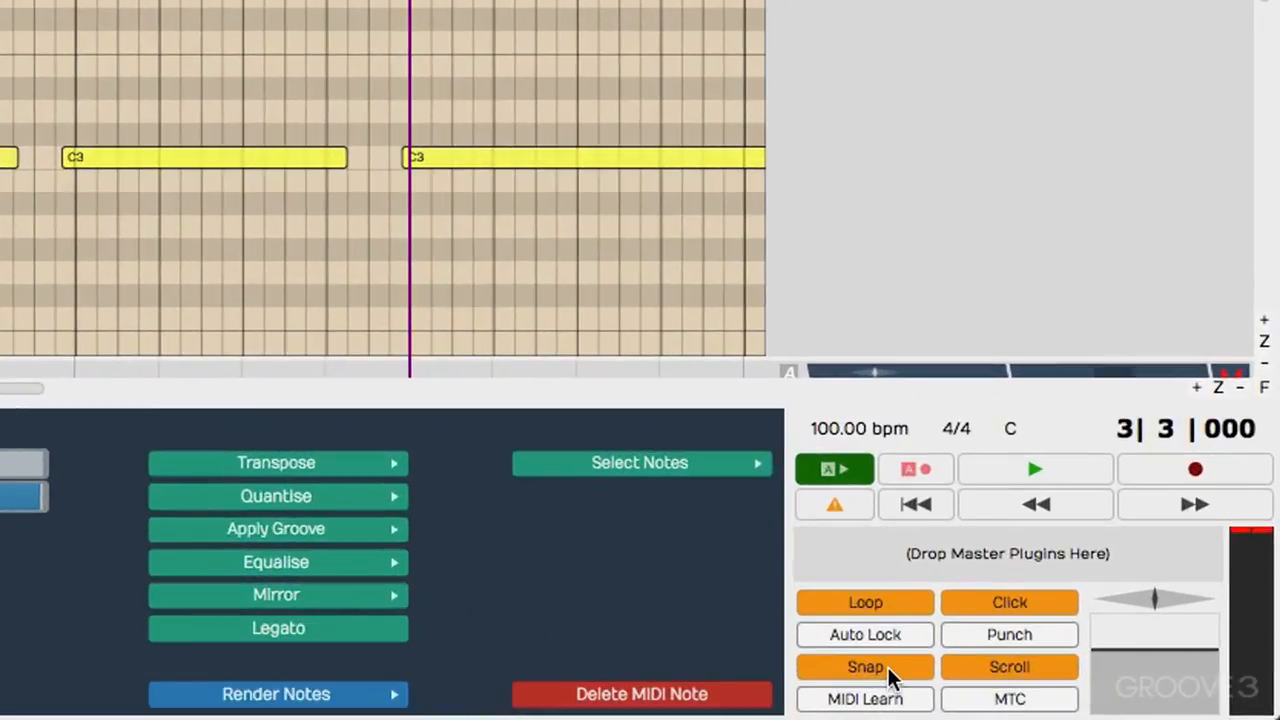
{"action": "left_click", "coordinate": [888, 672]}
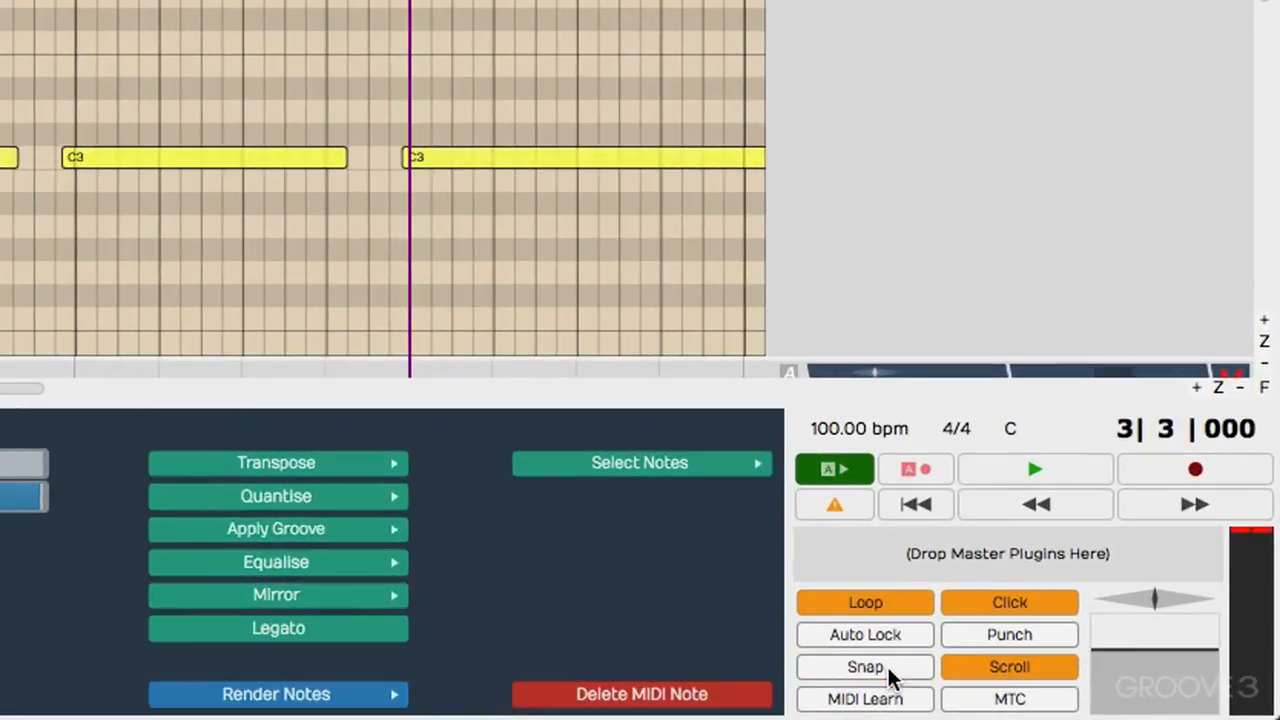
{"action": "left_click", "coordinate": [887, 664]}
{"action": "left_click", "coordinate": [887, 664]}
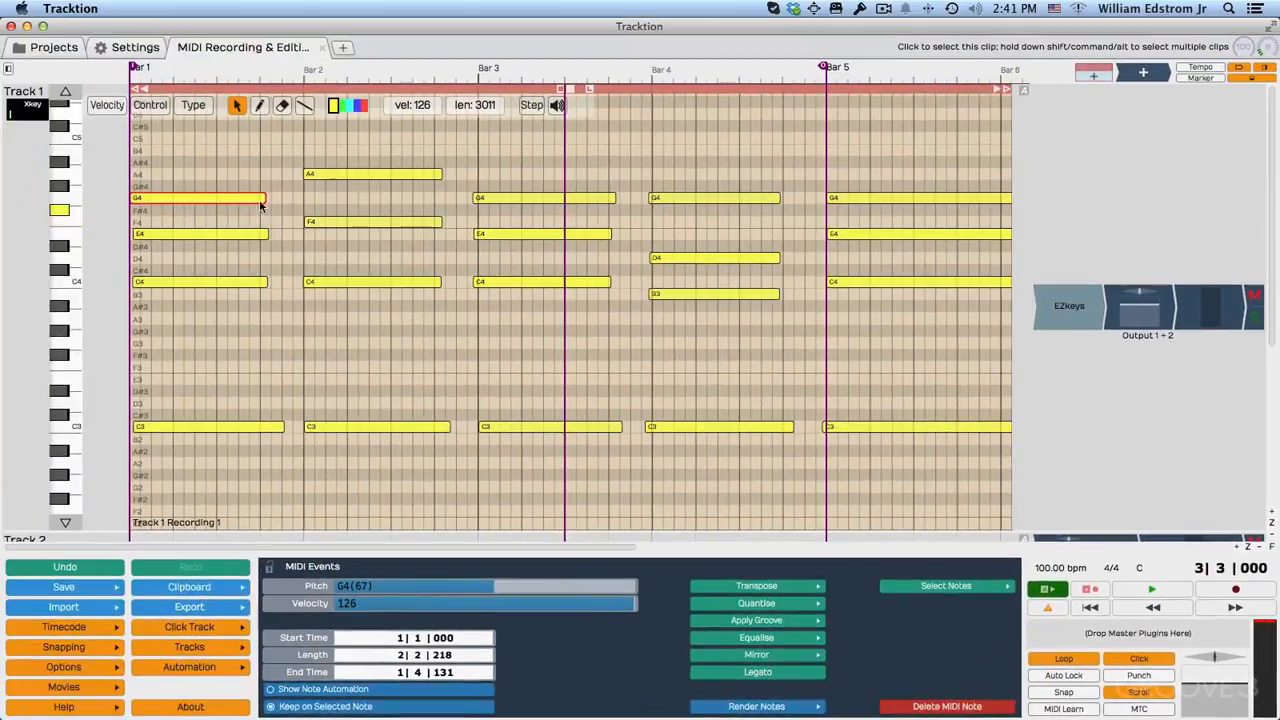
{"action": "mouse_move", "coordinate": [261, 204]}
{"action": "left_mouse_down"}
{"action": "mouse_move", "coordinate": [166, 200]}
{"action": "mouse_move", "coordinate": [252, 198]}
{"action": "left_mouse_up"}
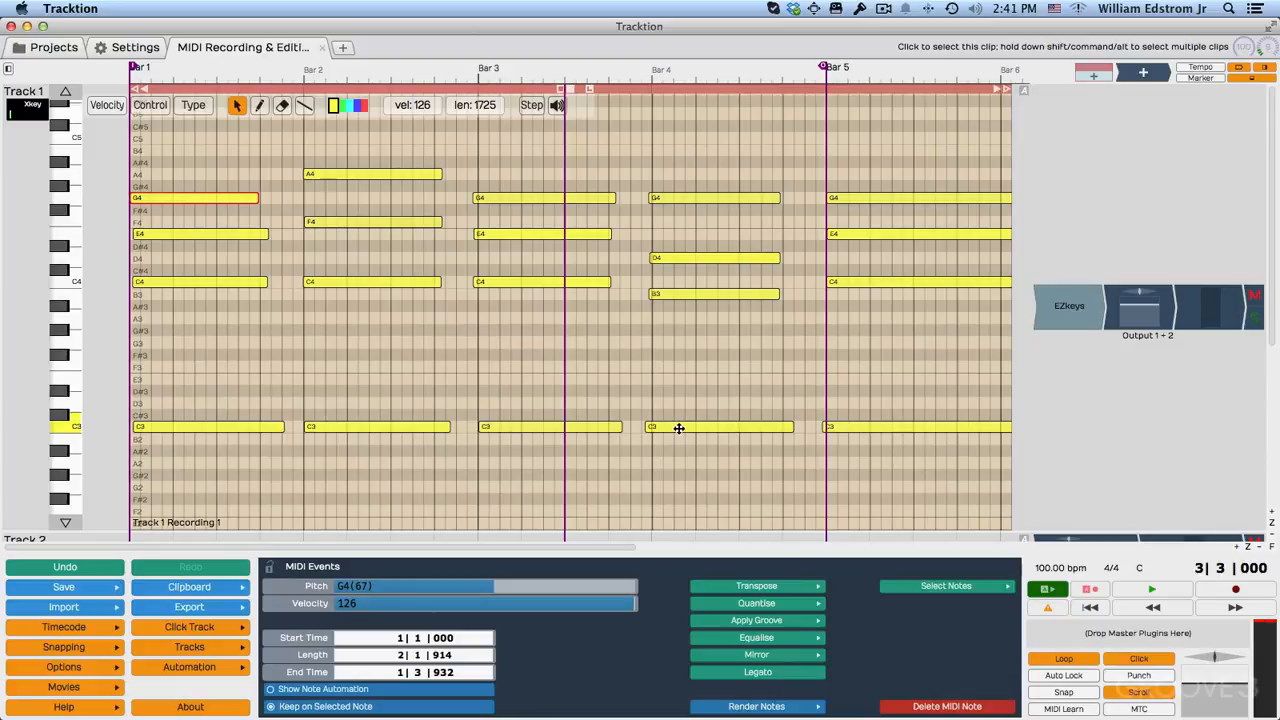
Nudge the C3, B3 and D4 notes of bar 4, the C4 of bar 3 and the C3 of bar 5 slightly past their bar lines
{"action": "left_click_drag", "start_coordinate": [675, 429], "coordinate": [683, 428]}
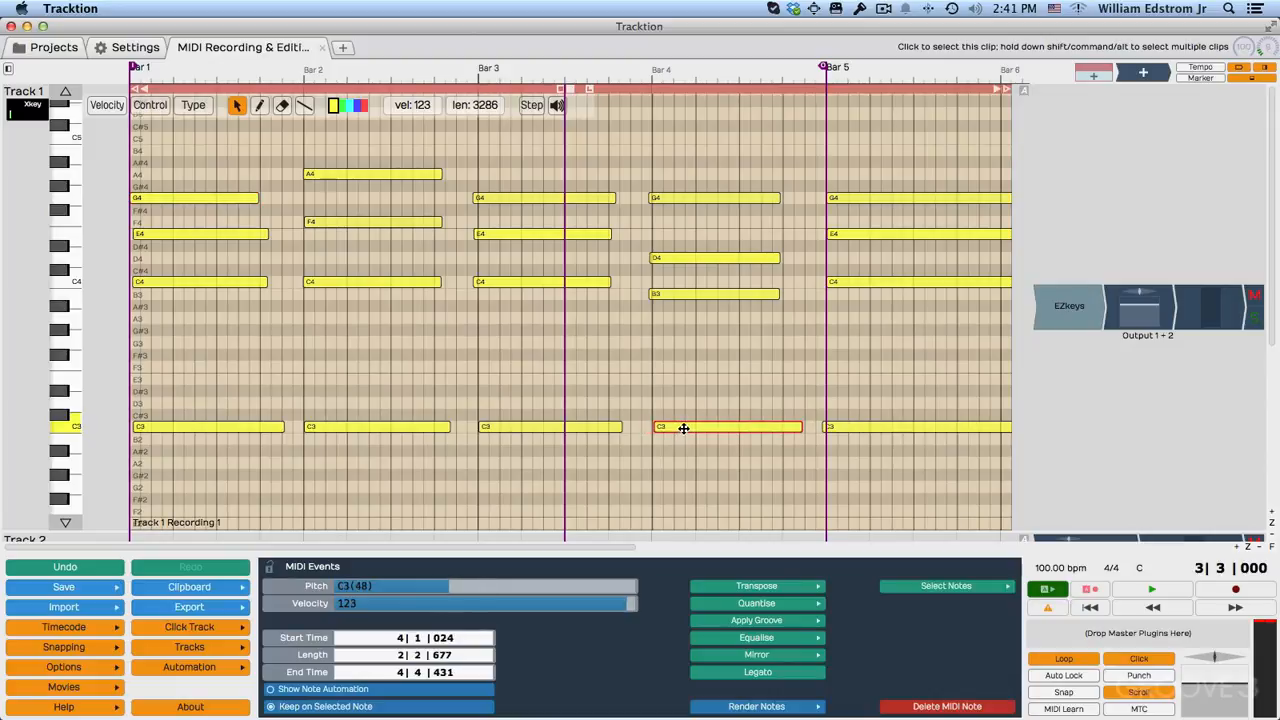
{"action": "left_click_drag", "start_coordinate": [664, 294], "coordinate": [670, 258]}
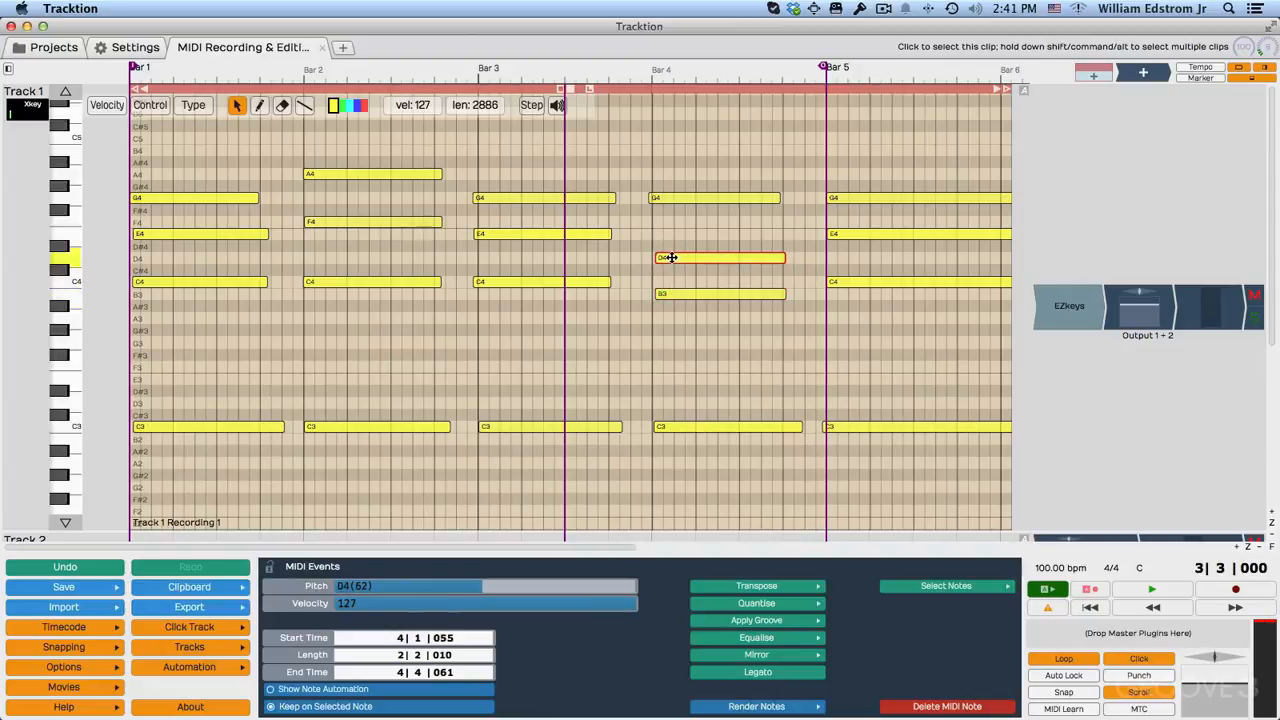
{"action": "mouse_move", "coordinate": [538, 282]}
{"action": "left_mouse_down"}
{"action": "mouse_move", "coordinate": [560, 283]}
{"action": "mouse_move", "coordinate": [548, 291]}
{"action": "left_mouse_up"}
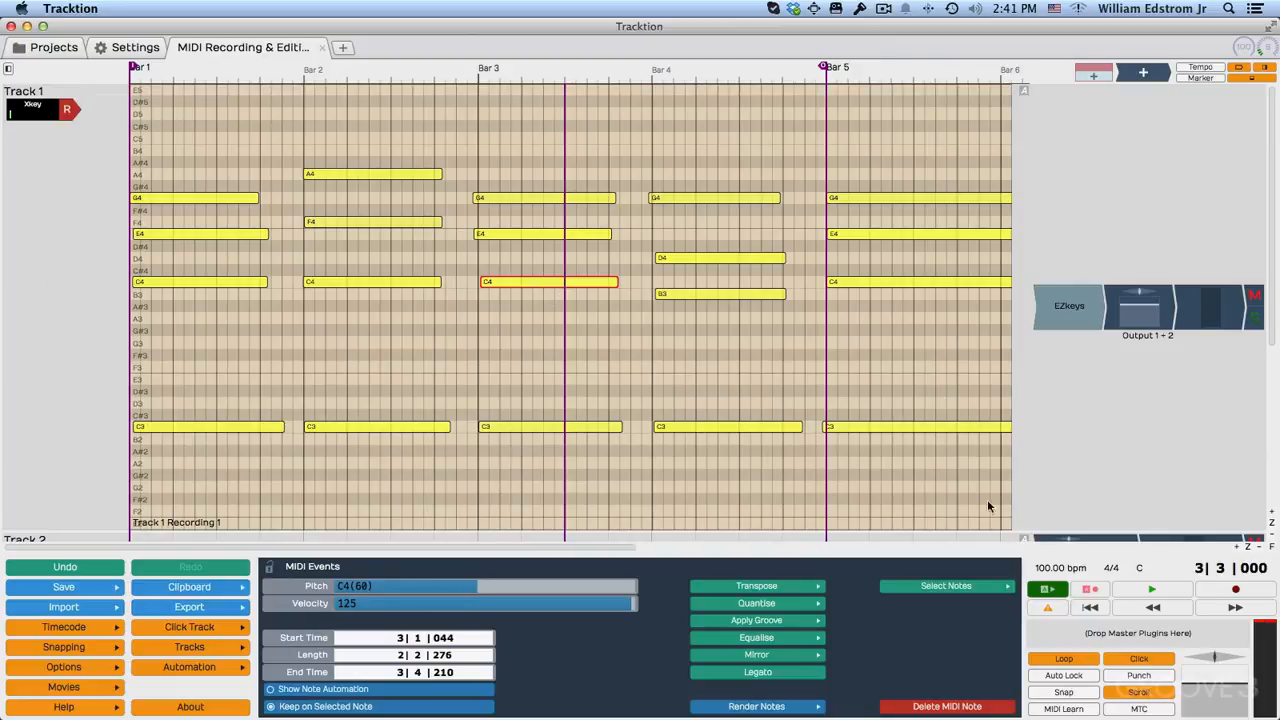
{"action": "left_click_drag", "start_coordinate": [851, 428], "coordinate": [862, 428]}
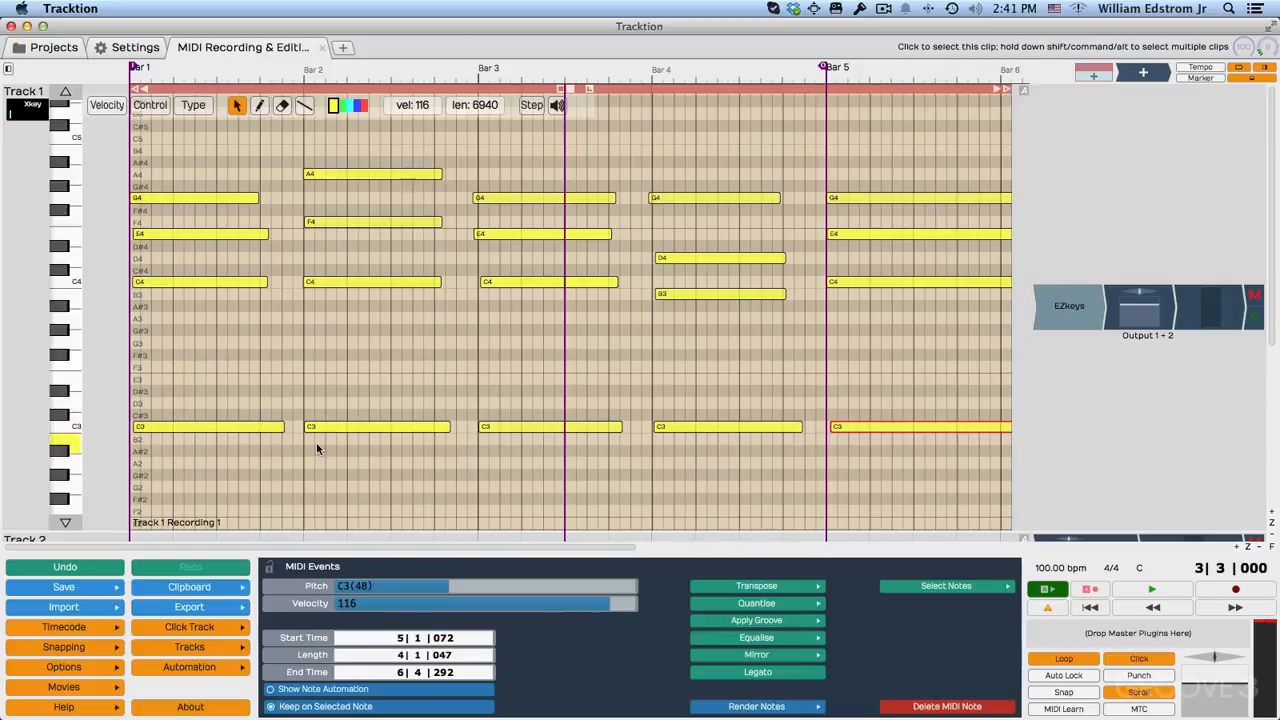
Nudge the C4 and F4 notes of bar 2 slightly past the bar line, with the F4 starting at 2|1|125
{"action": "left_click", "coordinate": [311, 282]}
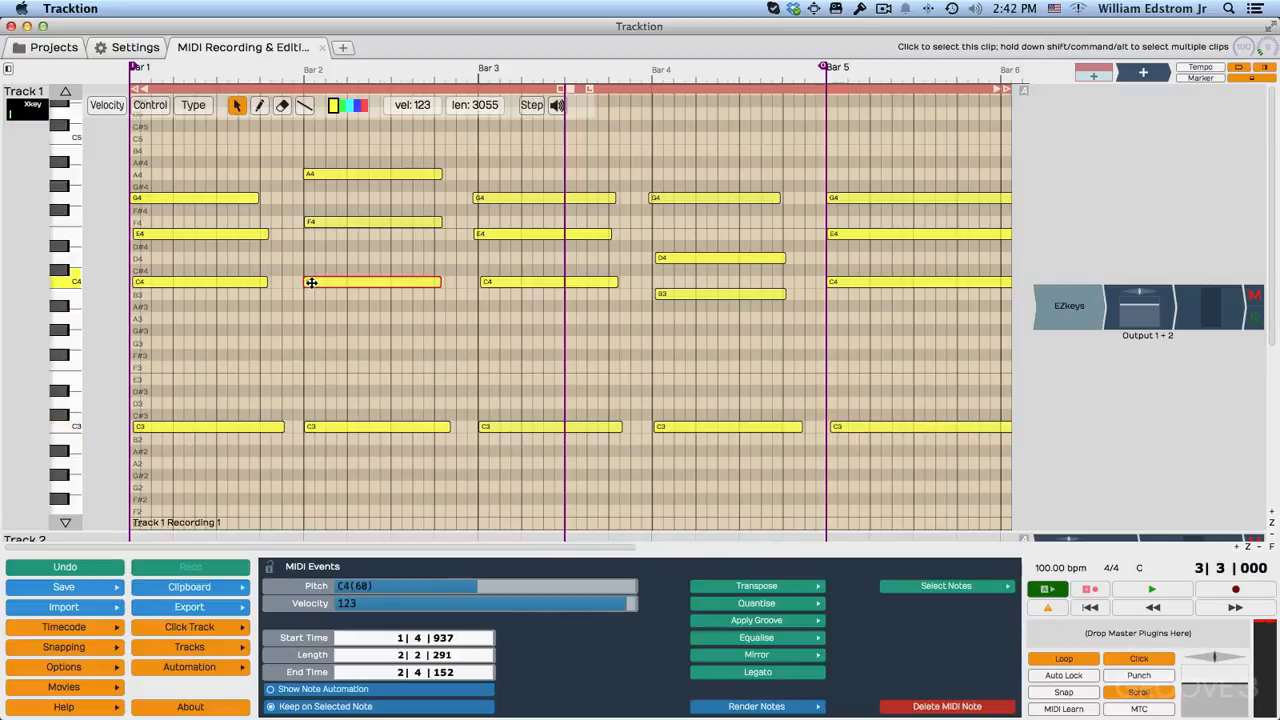
{"action": "left_click_drag", "start_coordinate": [313, 282], "coordinate": [317, 282]}
{"action": "left_click", "coordinate": [313, 222]}
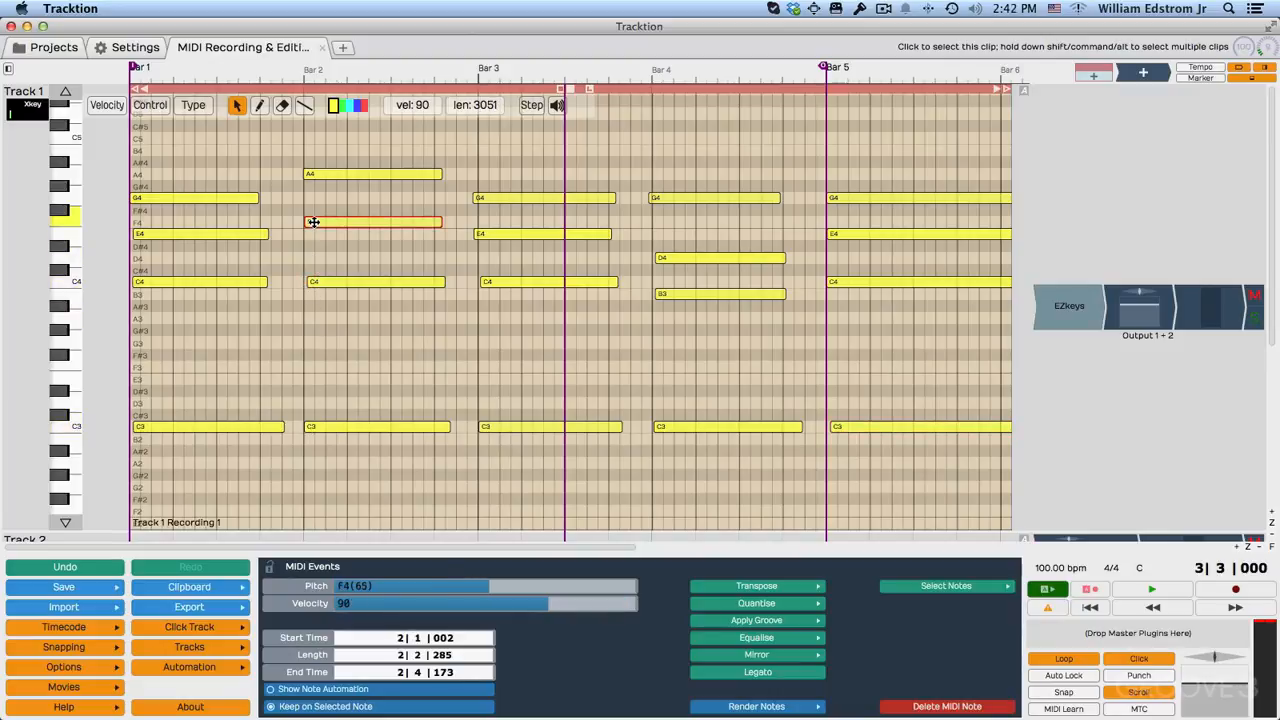
{"action": "left_click_drag", "start_coordinate": [315, 222], "coordinate": [321, 222]}
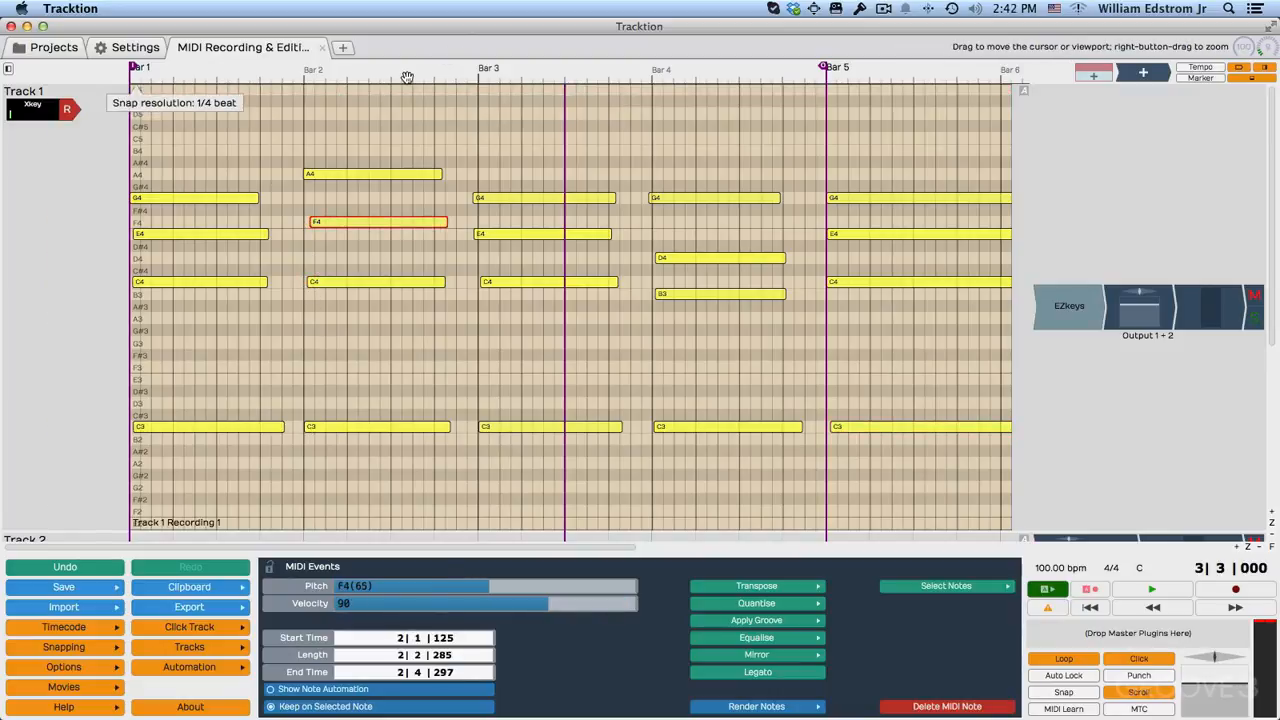
Fine-tune the bar 2 chord by moving the A4 note to 2|1|080 and the F4 note to 2|1|092
{"action": "mouse_move", "coordinate": [404, 76]}
{"action": "left_mouse_down"}
{"action": "mouse_move", "coordinate": [323, 76]}
{"action": "mouse_move", "coordinate": [400, 76]}
{"action": "left_mouse_up"}
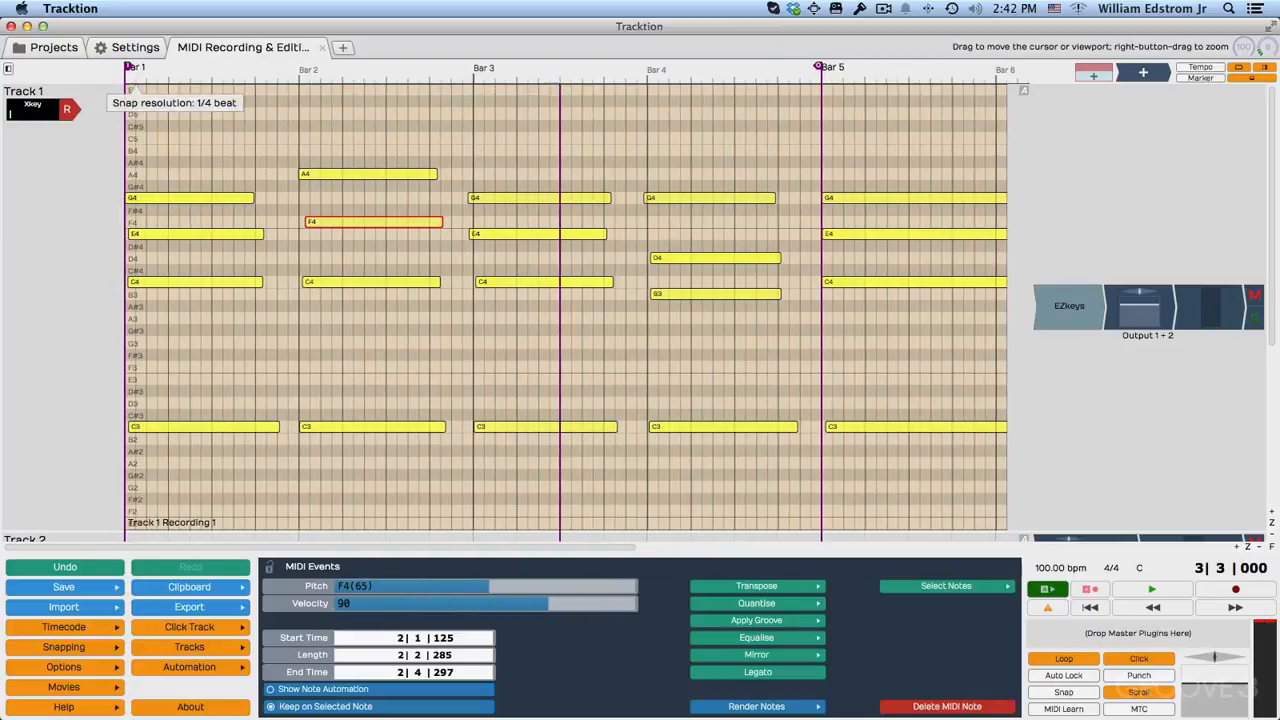
{"action": "left_click_drag", "start_coordinate": [559, 77], "coordinate": [319, 116]}
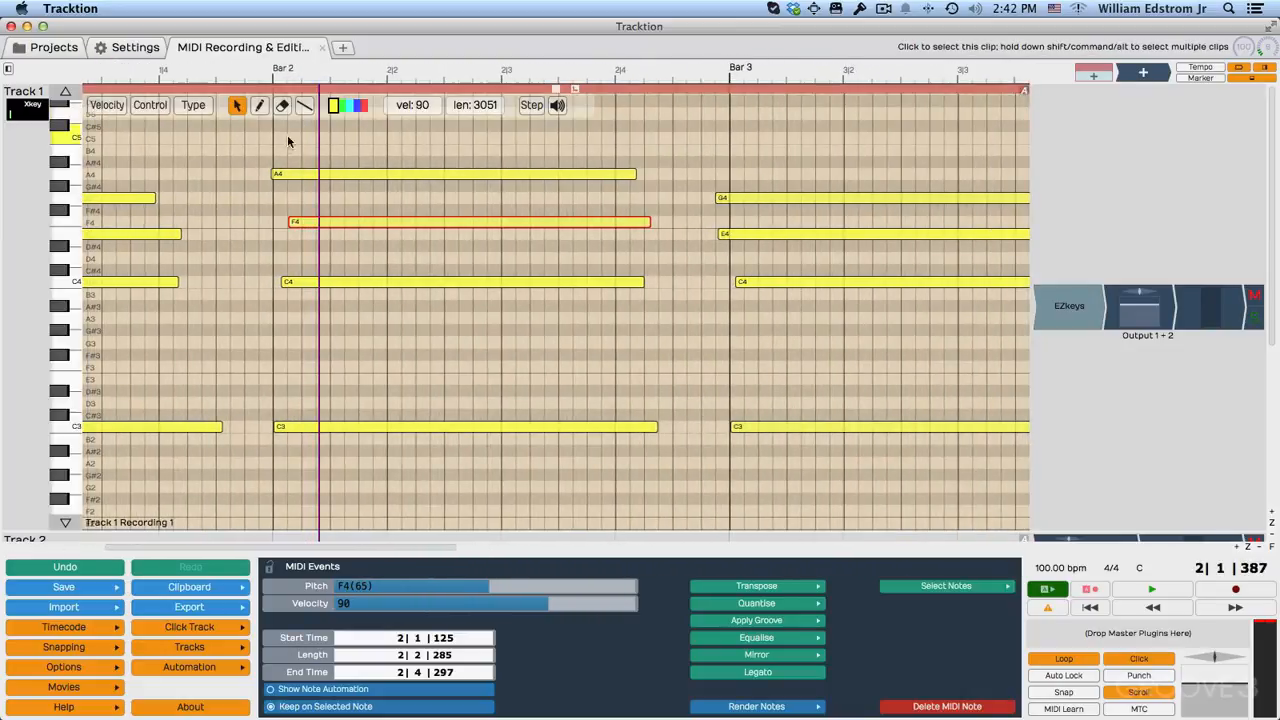
{"action": "left_click_drag", "start_coordinate": [285, 176], "coordinate": [296, 175]}
{"action": "left_click", "coordinate": [294, 221]}
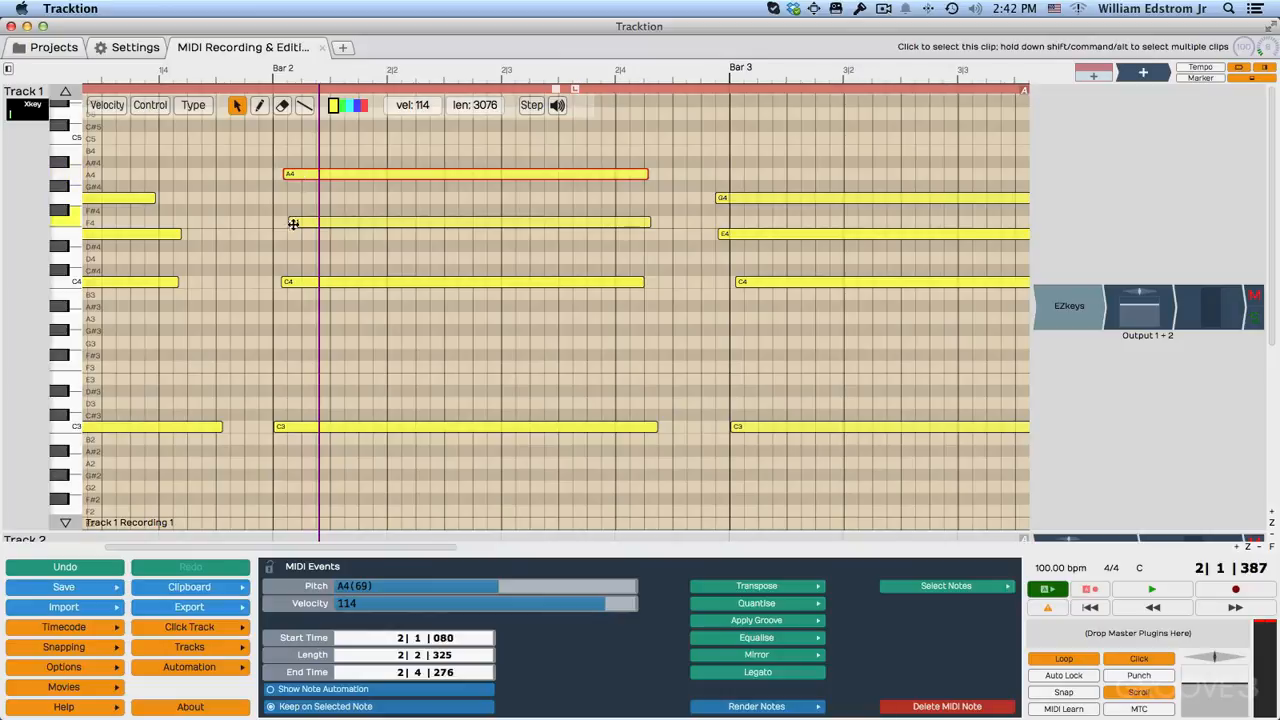
{"action": "left_click_drag", "start_coordinate": [291, 221], "coordinate": [287, 222]}
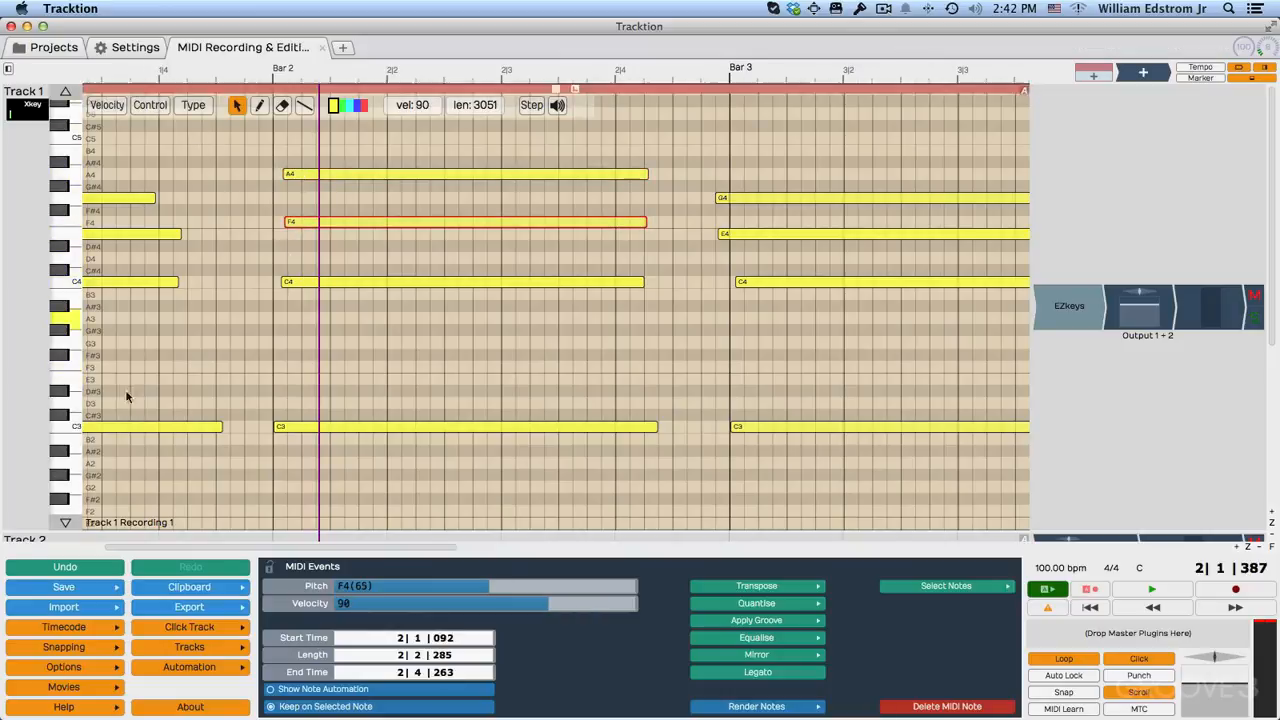
Deselect the notes and play back the chords of bars 1 and 2
{"action": "left_click", "coordinate": [142, 471]}
{"action": "key", "text": "space"}
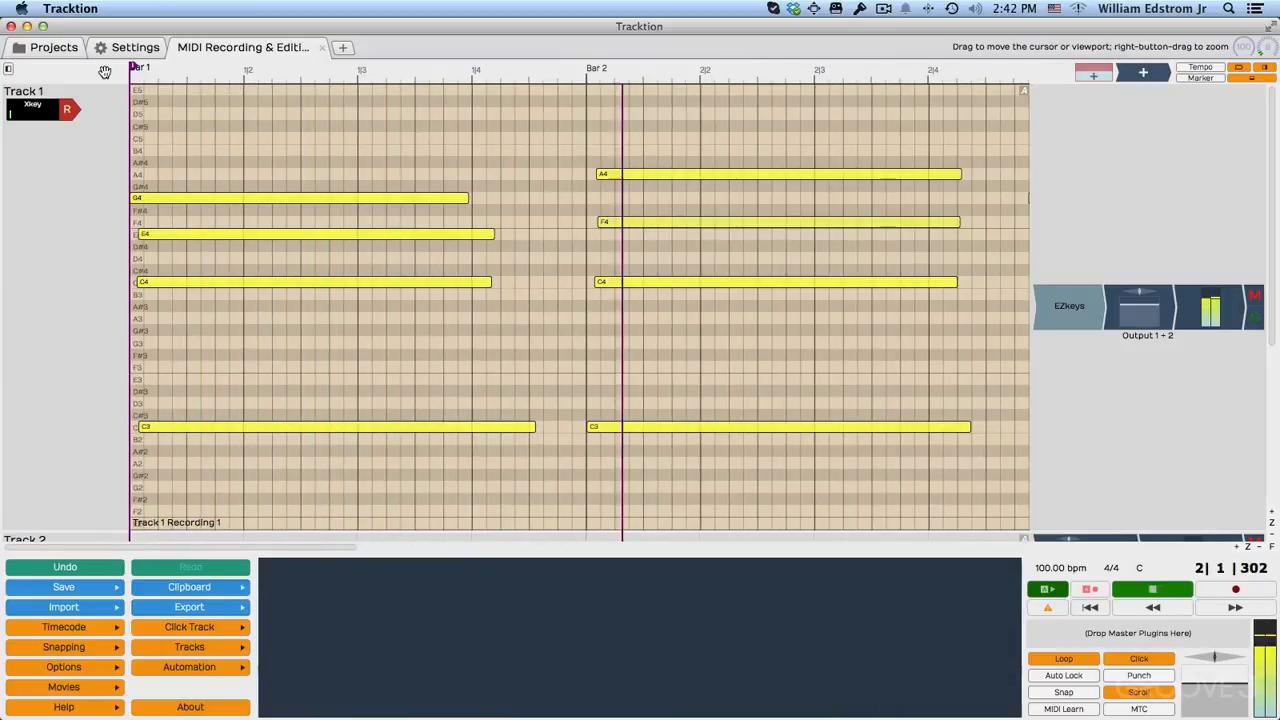
{"action": "key", "text": "space"}
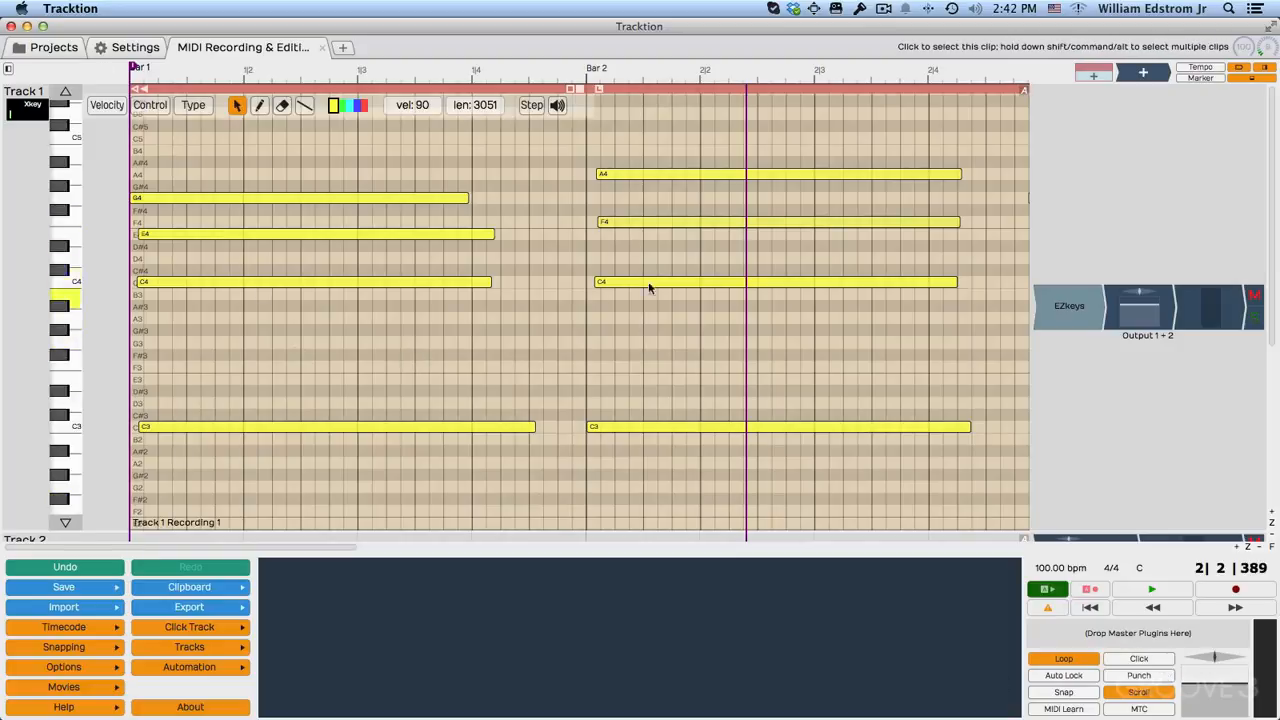
Push the upper notes of the bar 2 chord further off the beat, with F4 at 2|1|435, C4 at 2|1|388 and A4 slightly earlier
{"action": "left_click_drag", "start_coordinate": [633, 219], "coordinate": [641, 220]}
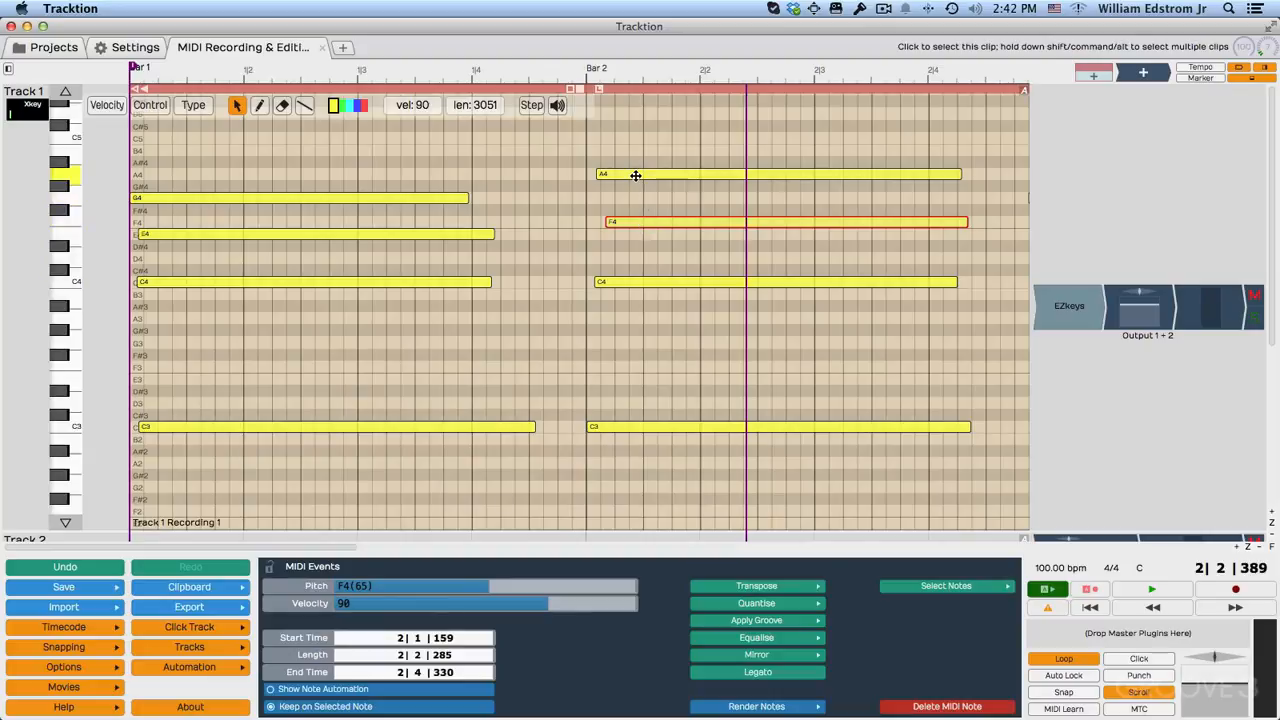
{"action": "left_click_drag", "start_coordinate": [643, 174], "coordinate": [668, 175]}
{"action": "left_click_drag", "start_coordinate": [651, 220], "coordinate": [686, 223]}
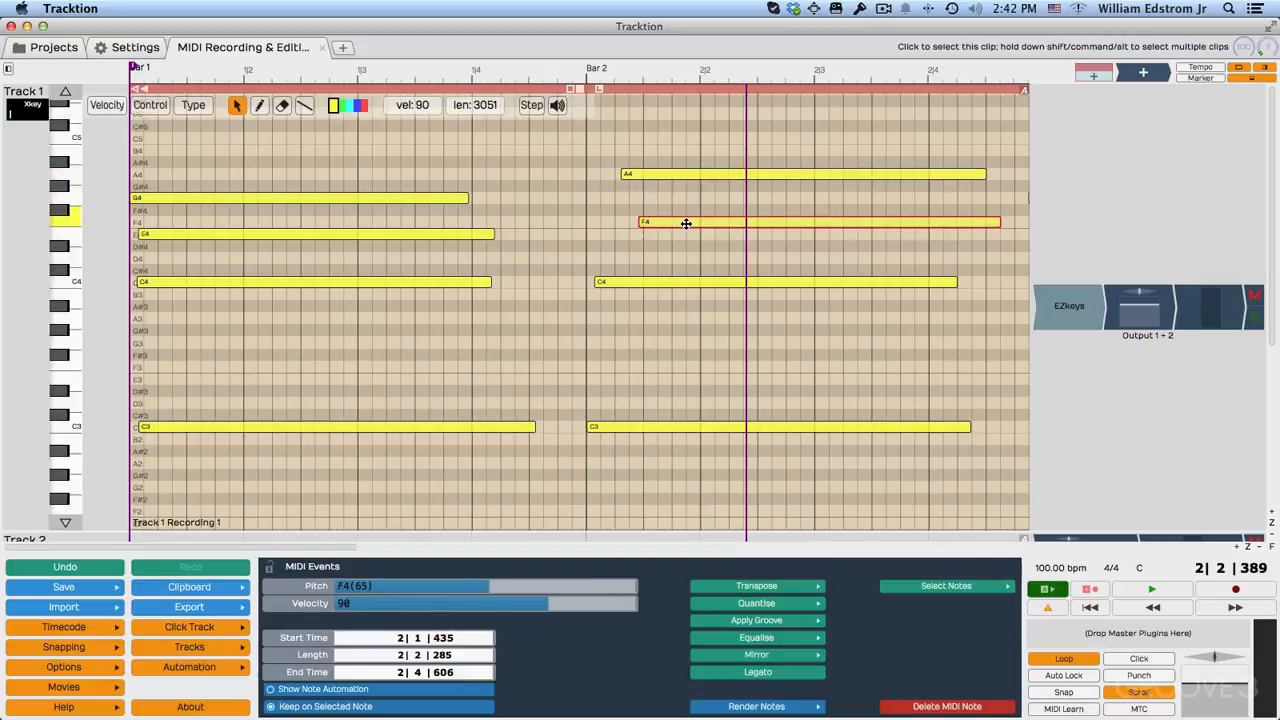
{"action": "left_click_drag", "start_coordinate": [663, 283], "coordinate": [694, 282]}
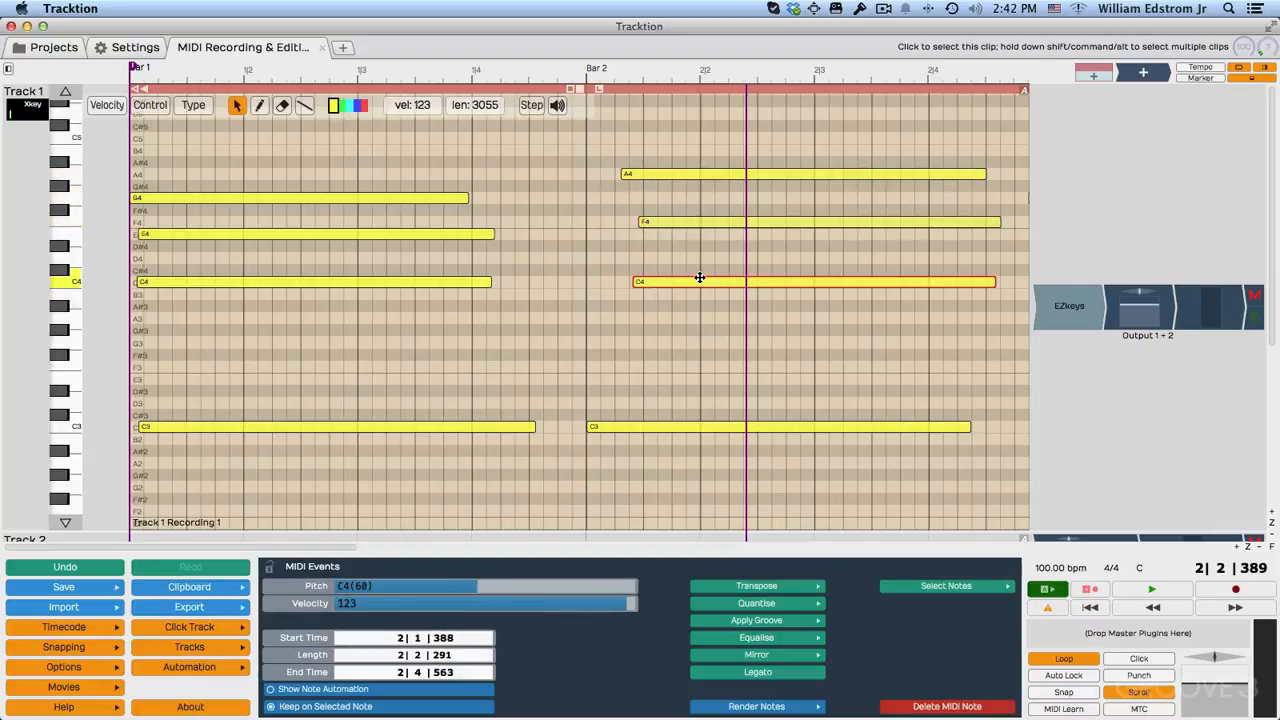
Show the Tempo track and play back the staggered bar 2 chord from within bar 1
{"action": "left_click", "coordinate": [1208, 68]}
{"action": "left_click_drag", "start_coordinate": [414, 100], "coordinate": [323, 100]}
{"action": "key", "text": "space"}
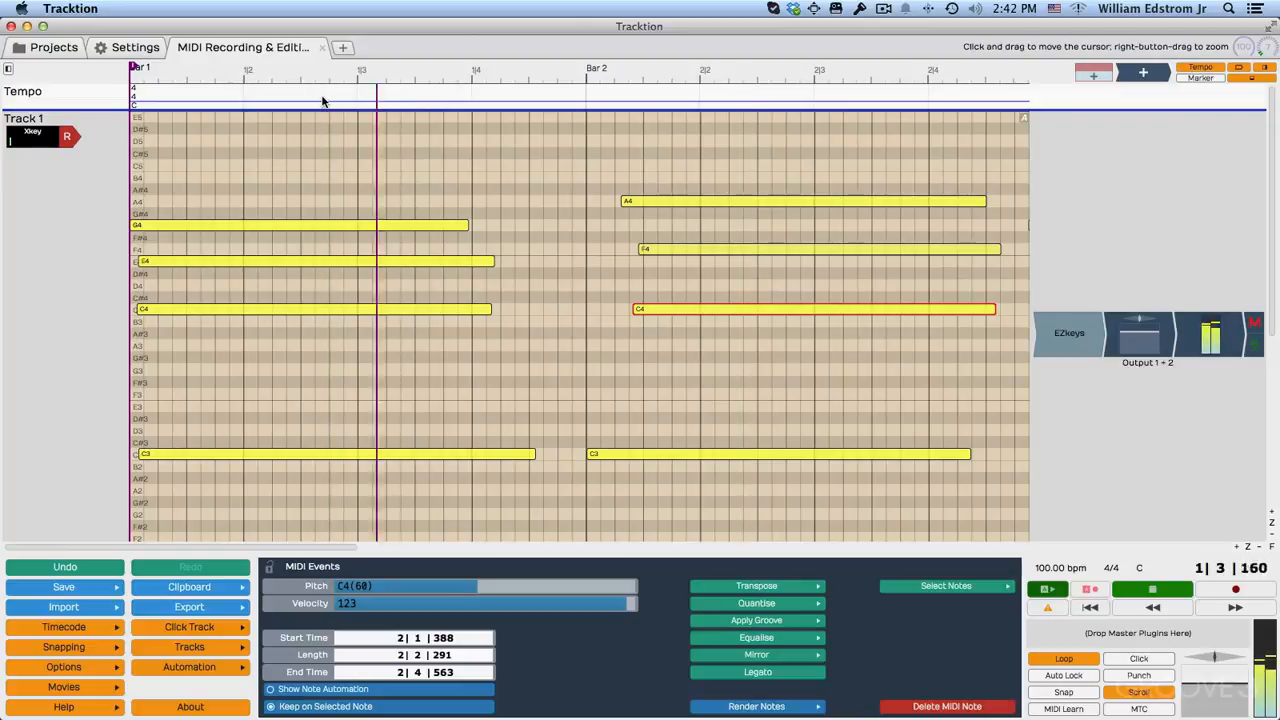
{"action": "key", "text": "space"}
Move the bar 2 A4 note further past the bar line and play the passage back from bar 1
{"action": "mouse_move", "coordinate": [622, 177]}
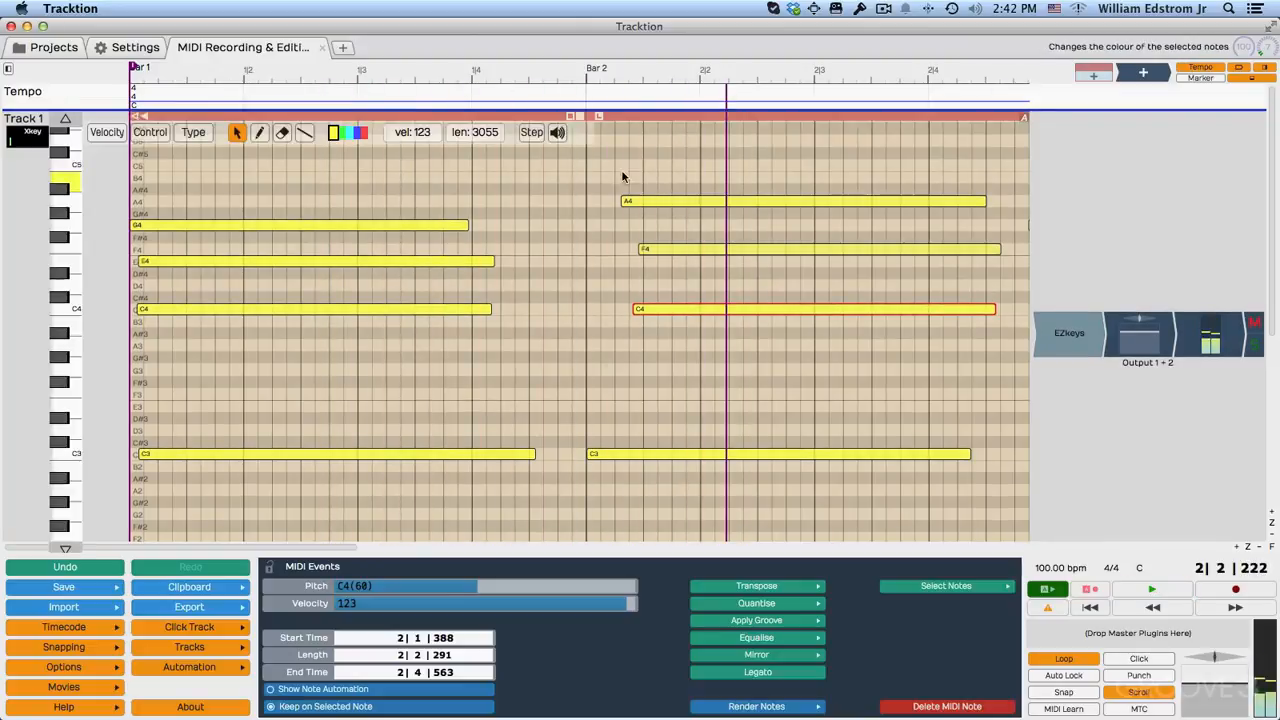
{"action": "left_click_drag", "start_coordinate": [628, 201], "coordinate": [651, 201]}
{"action": "left_click", "coordinate": [264, 92]}
{"action": "key", "text": "space"}
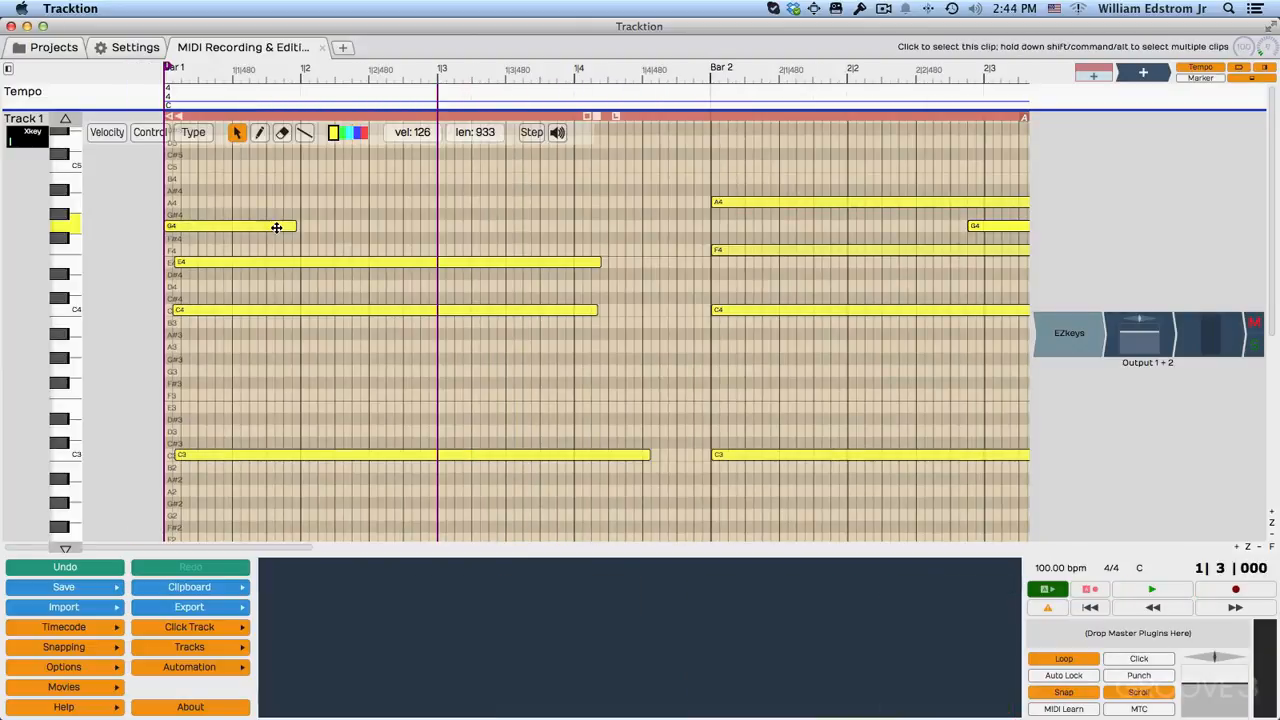
Copy the short G4 note at the start of bar 1 to beat 2, starting at 1|2|000
{"action": "left_click", "coordinate": [186, 226]}
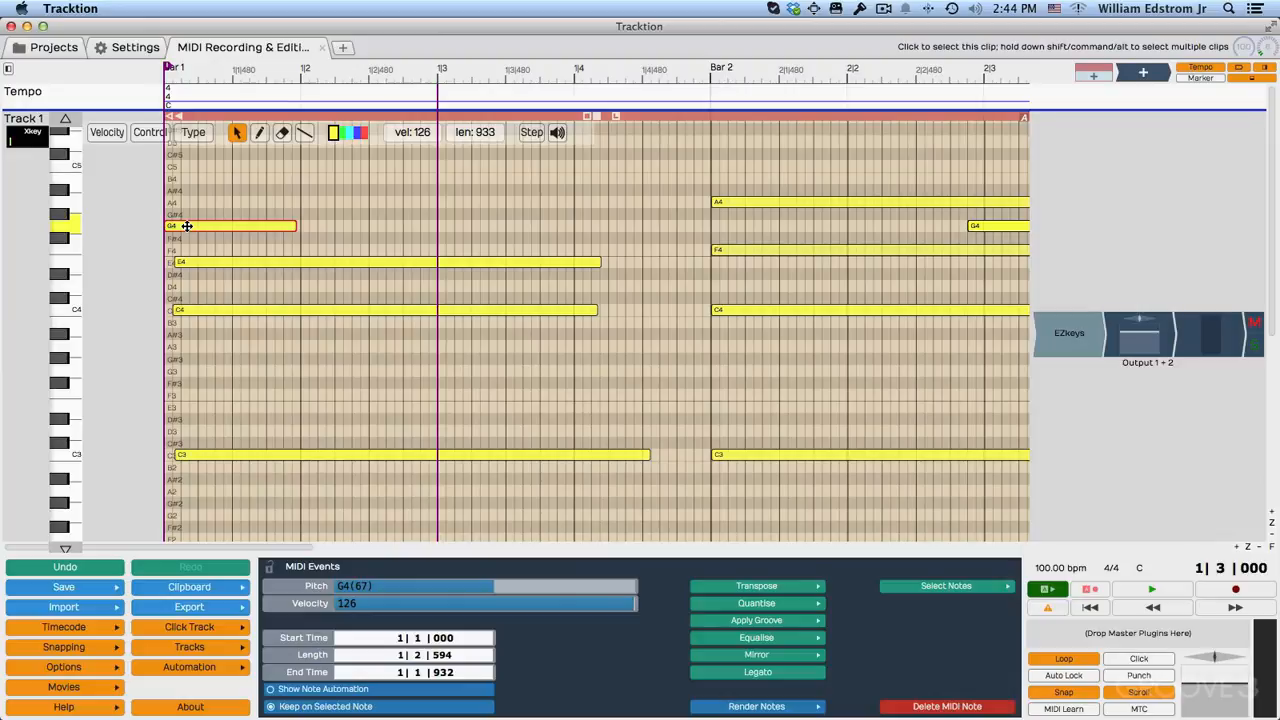
{"action": "left_click_drag", "start_coordinate": [186, 226], "coordinate": [326, 230]}
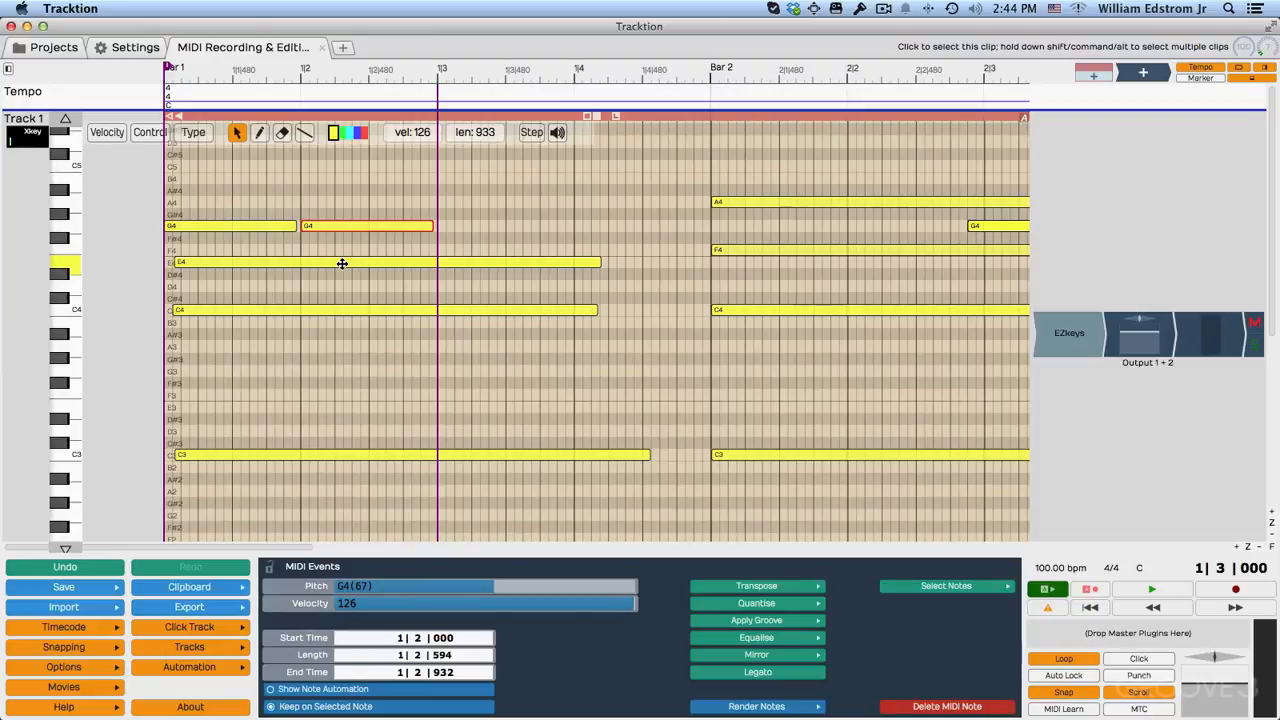
Duplicate the selected G4 note at the cursor position 1|4|000 and again at 2|1|000
{"action": "left_click_drag", "start_coordinate": [438, 71], "coordinate": [575, 69]}
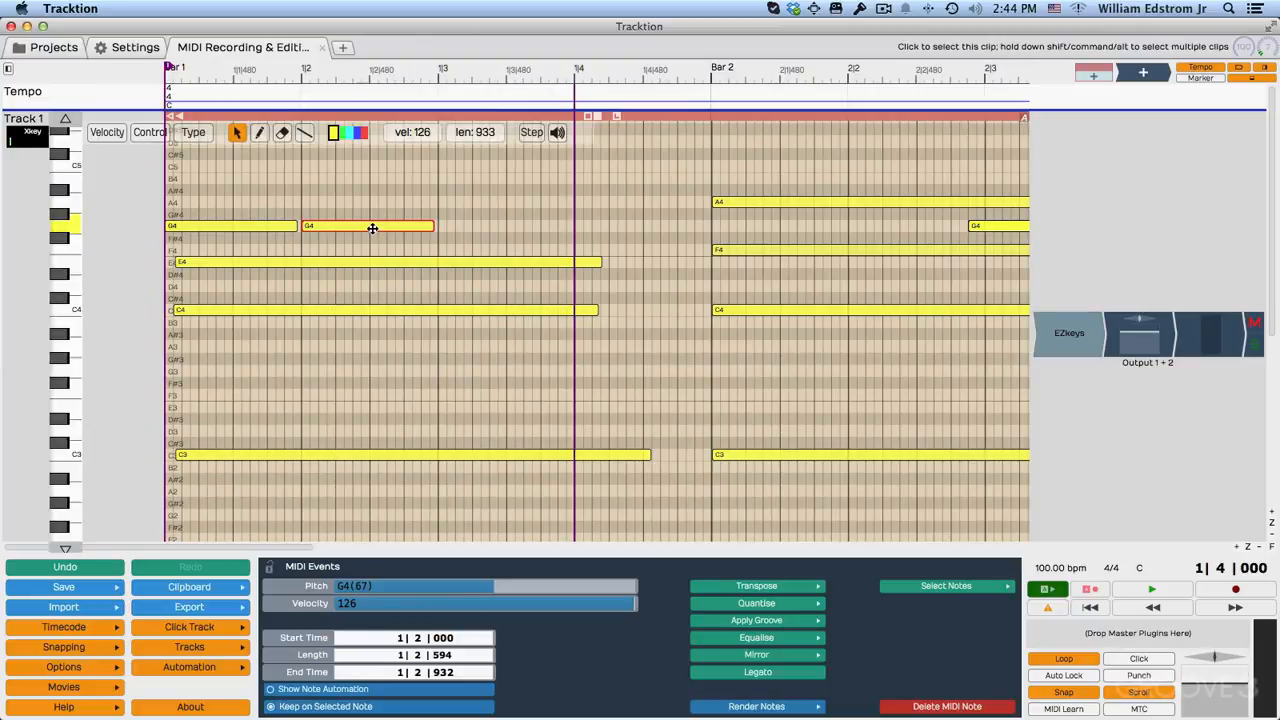
{"action": "key", "text": "super+d"}
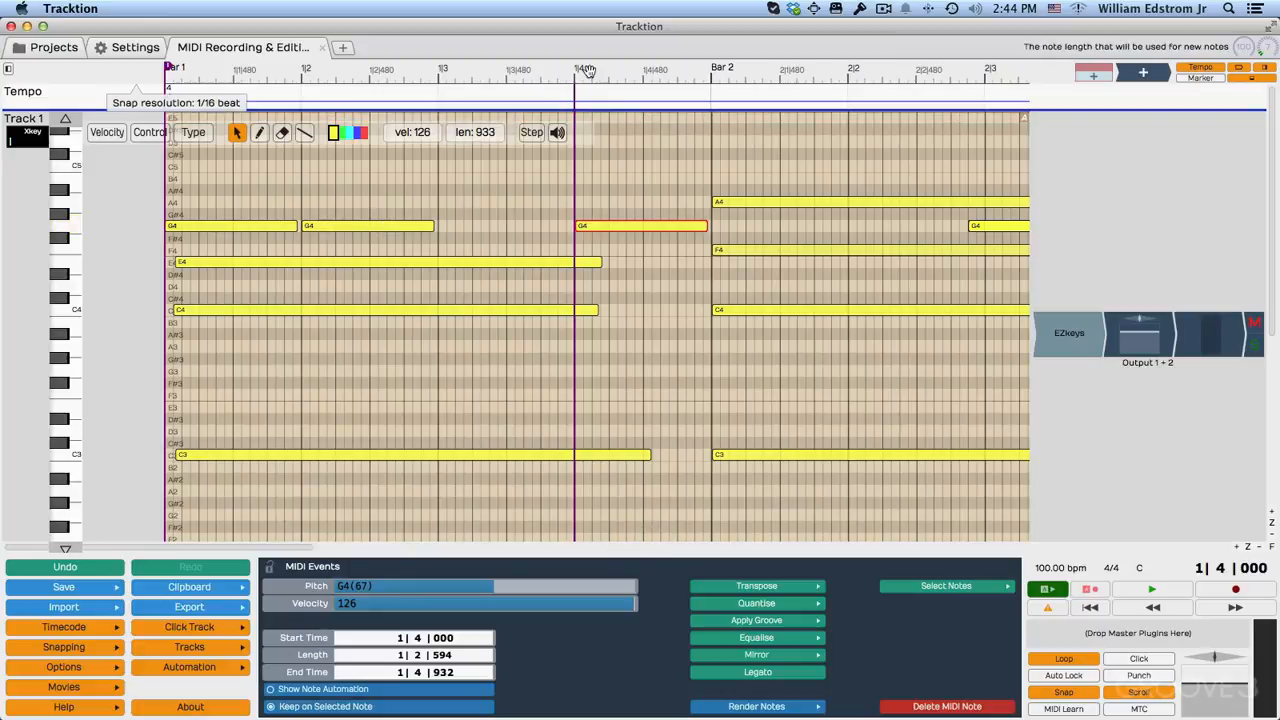
{"action": "left_click_drag", "start_coordinate": [575, 74], "coordinate": [714, 74]}
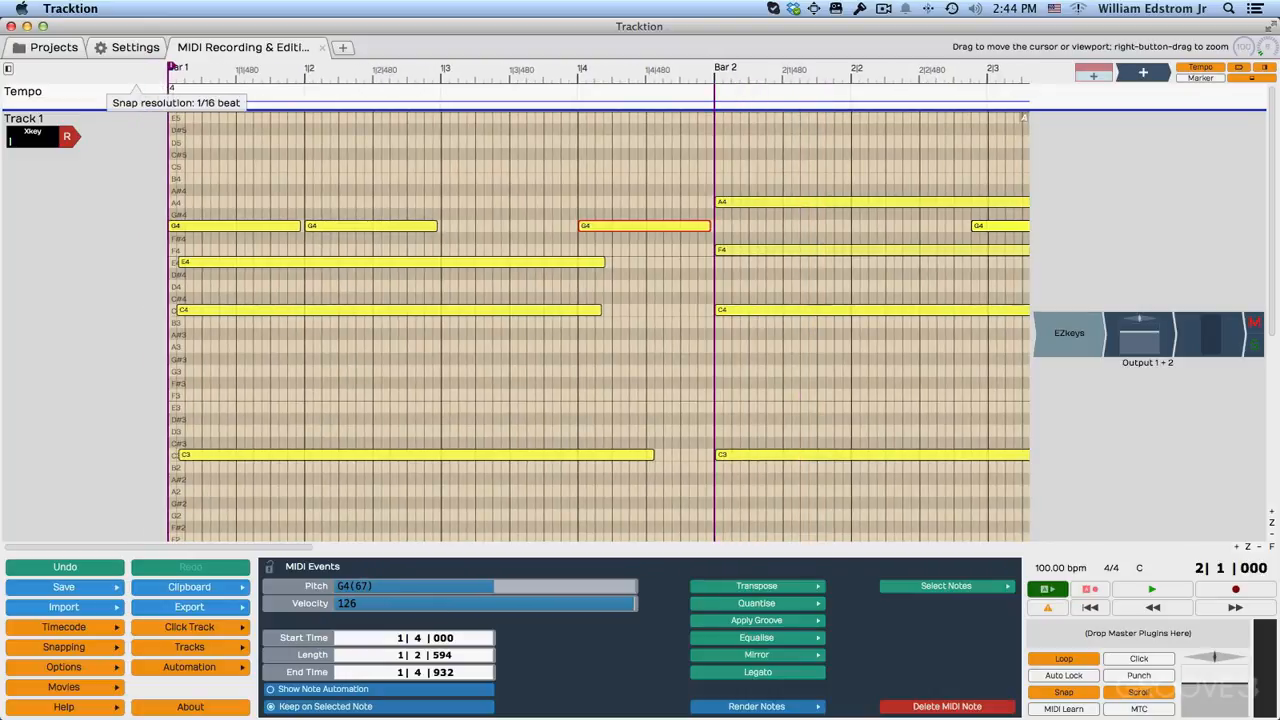
{"action": "key", "text": "super+d"}
Undo the duplicated G4 notes, including the copy on beat 2 of bar 1
{"action": "left_click_drag", "start_coordinate": [766, 84], "coordinate": [734, 77]}
{"action": "key", "text": "super+z"}
{"action": "key", "text": "super+z"}
{"action": "key", "text": "super+z"}
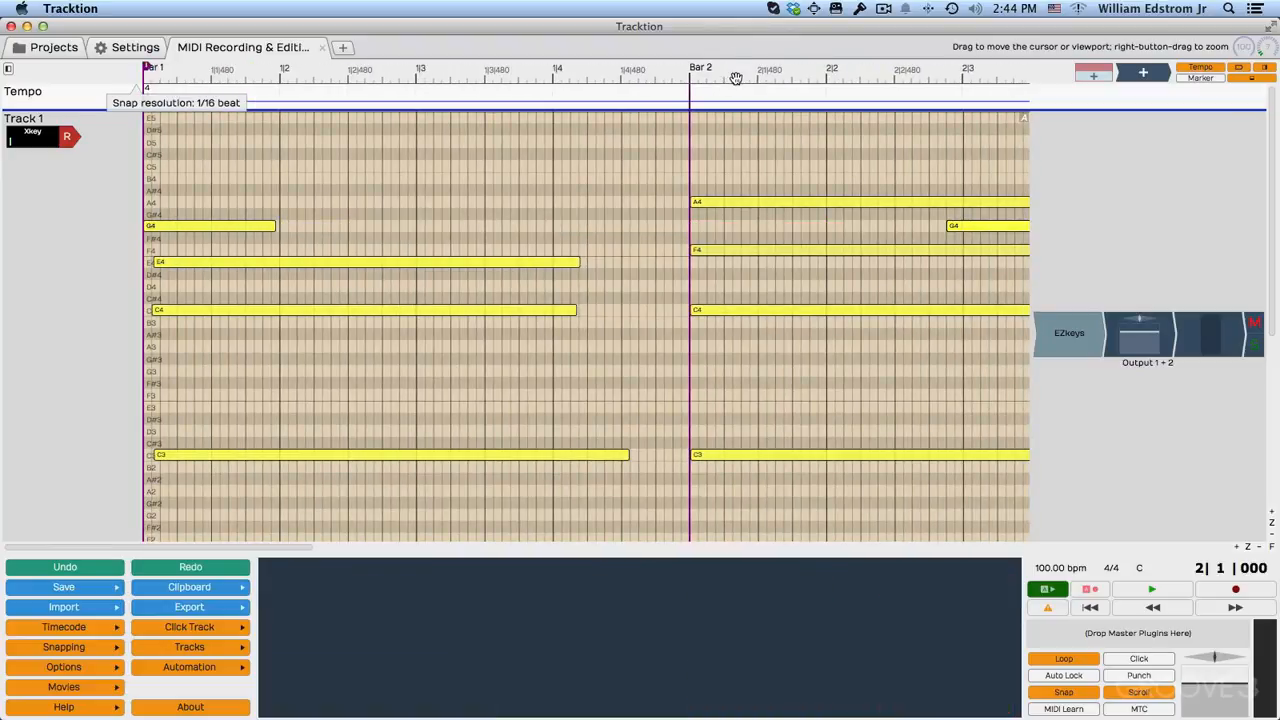
Set the bar 1 G4 note's velocity to 100 and select the C3 note in bar 1
{"action": "left_click", "coordinate": [290, 226]}
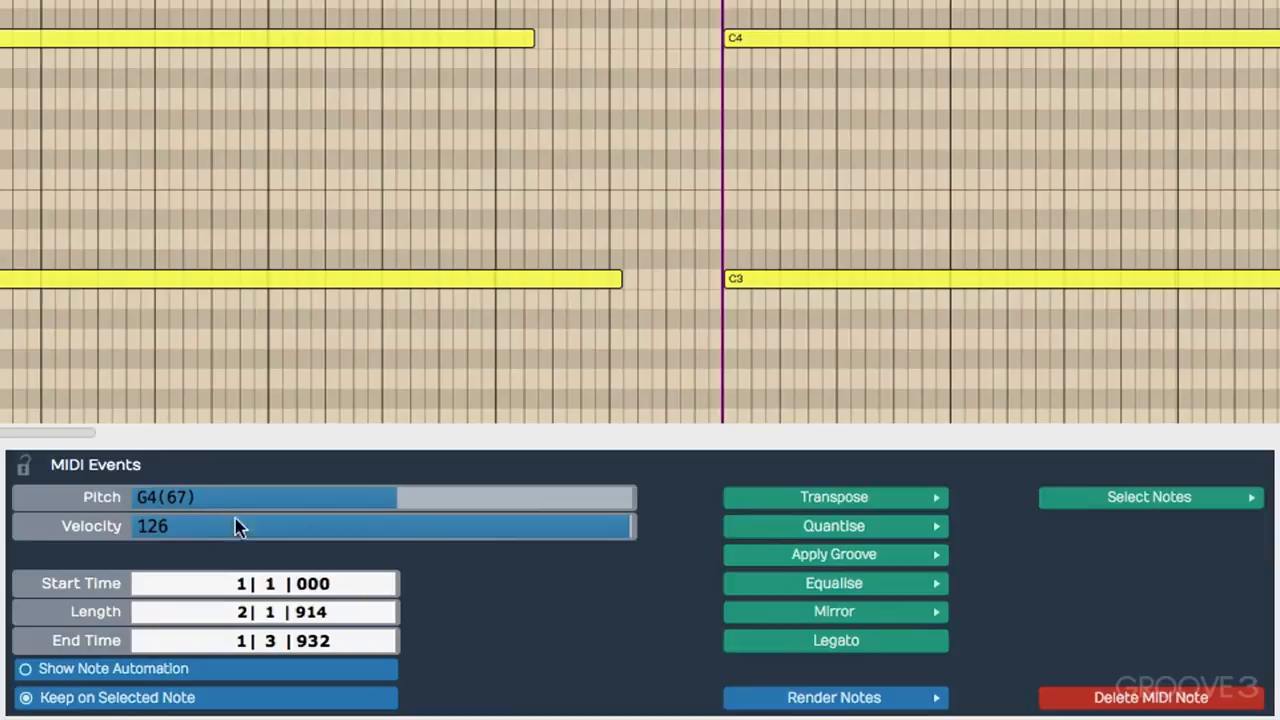
{"action": "left_click_drag", "start_coordinate": [626, 534], "coordinate": [528, 536]}
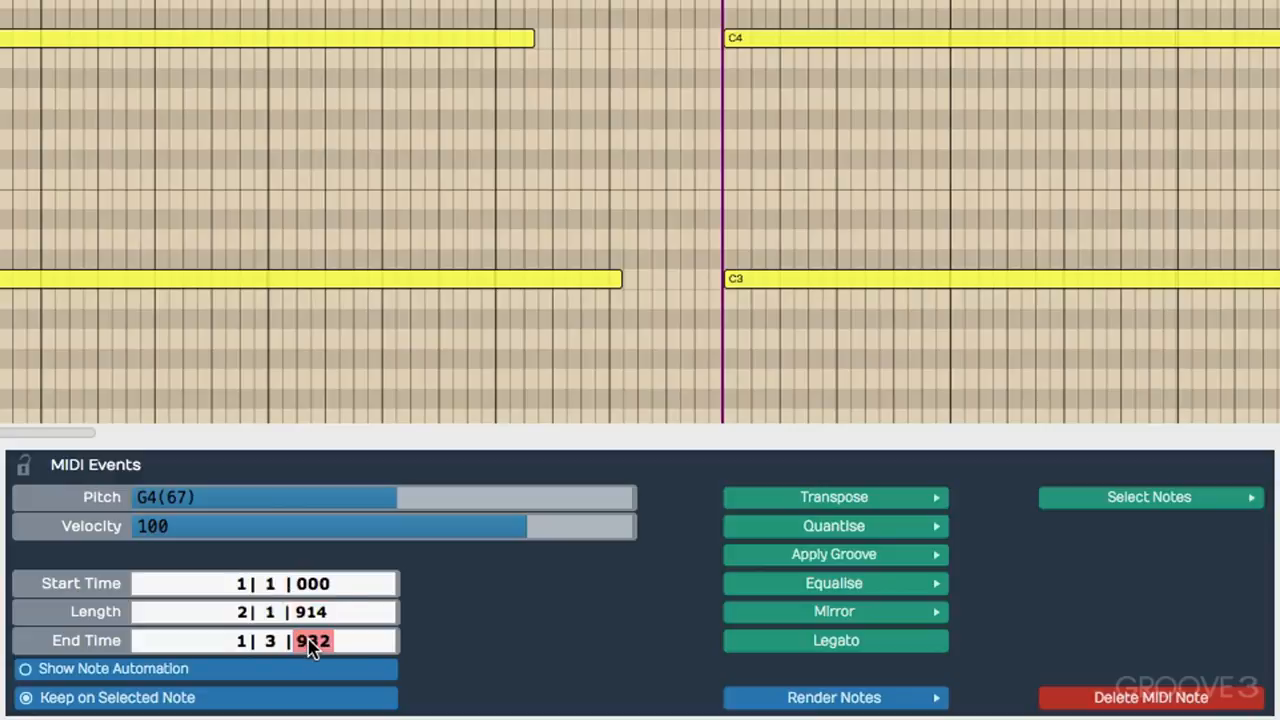
{"action": "left_click", "coordinate": [373, 279]}
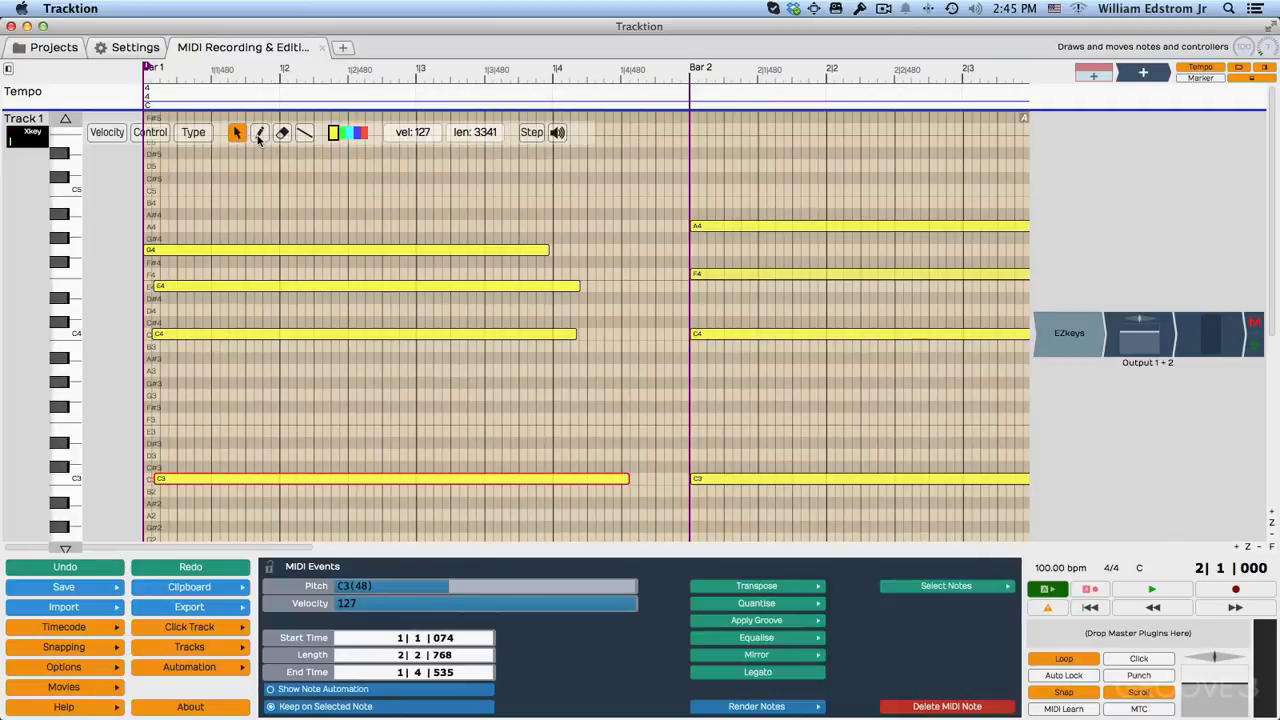
Try drawing a note around C5 just before beat 2 of bar 1 with the pencil tool
{"action": "left_click", "coordinate": [258, 133]}
{"action": "left_click_drag", "start_coordinate": [270, 191], "coordinate": [133, 198]}
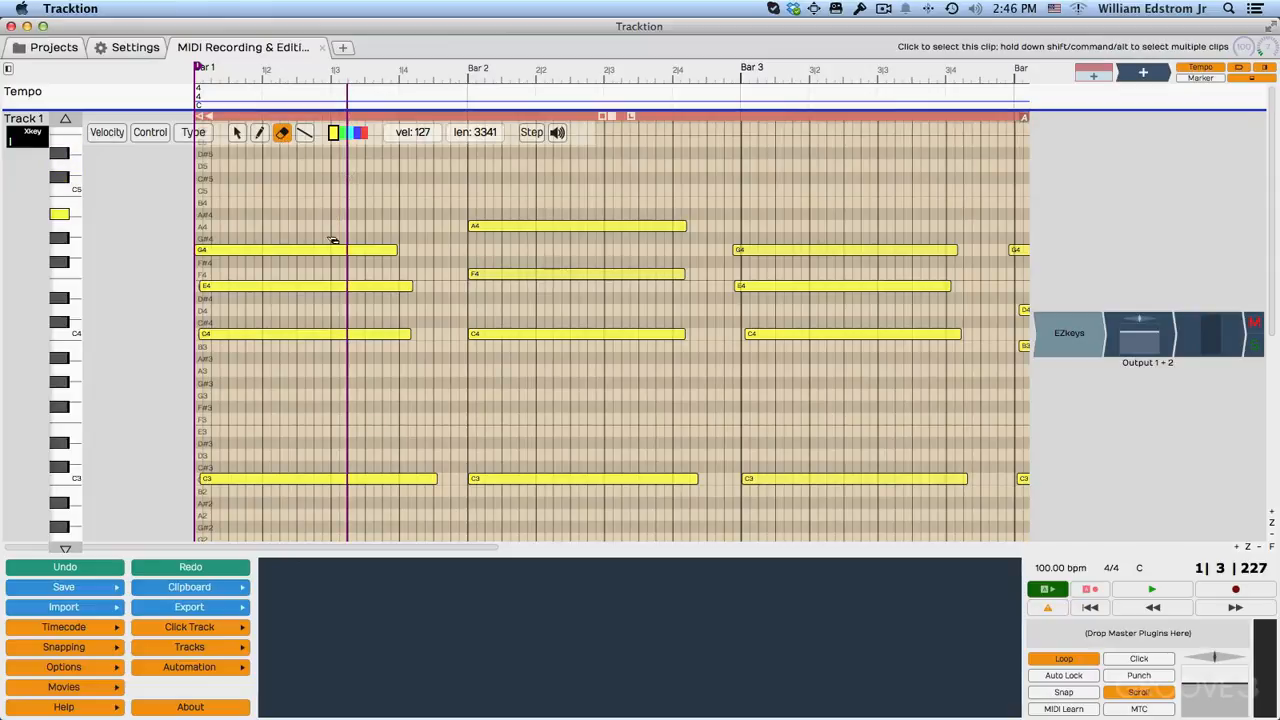
Erase the G4, E4 and C4 notes in bar 1 and the whole bar 2 chord with the eraser tool
{"action": "left_click_drag", "start_coordinate": [334, 240], "coordinate": [338, 360]}
{"action": "left_click_drag", "start_coordinate": [426, 521], "coordinate": [540, 389]}
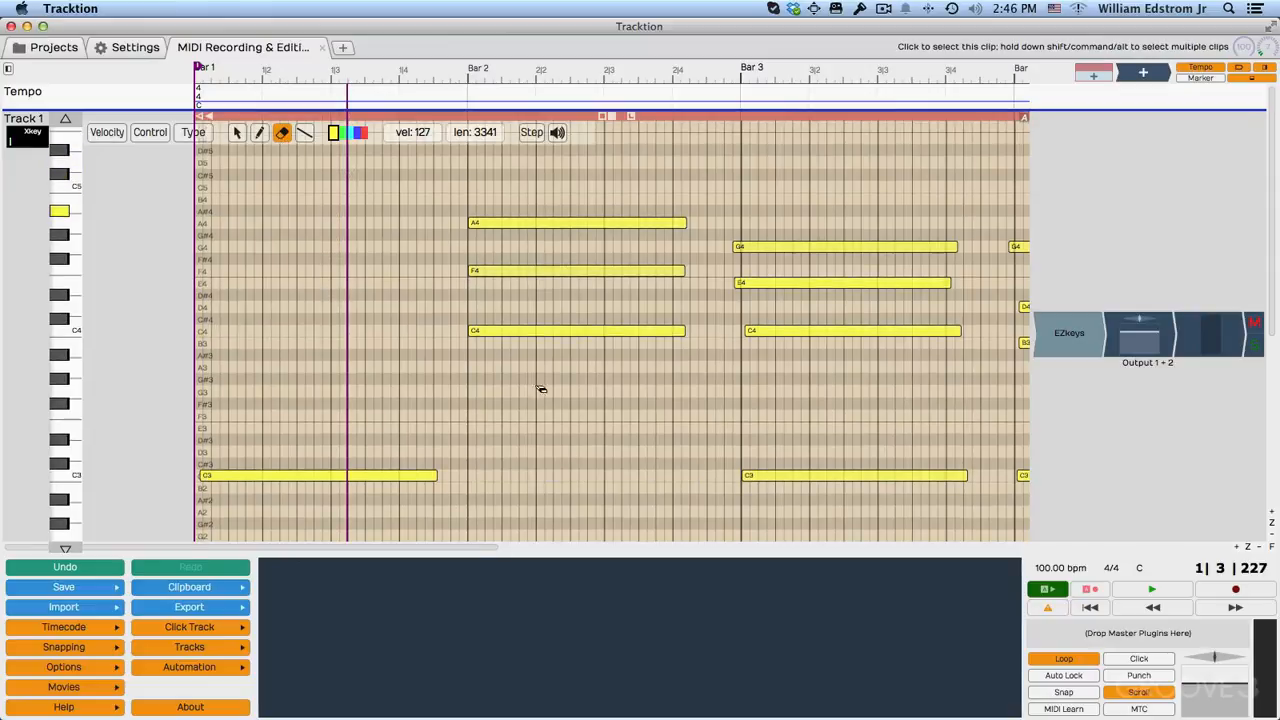
{"action": "left_click_drag", "start_coordinate": [503, 202], "coordinate": [500, 348]}
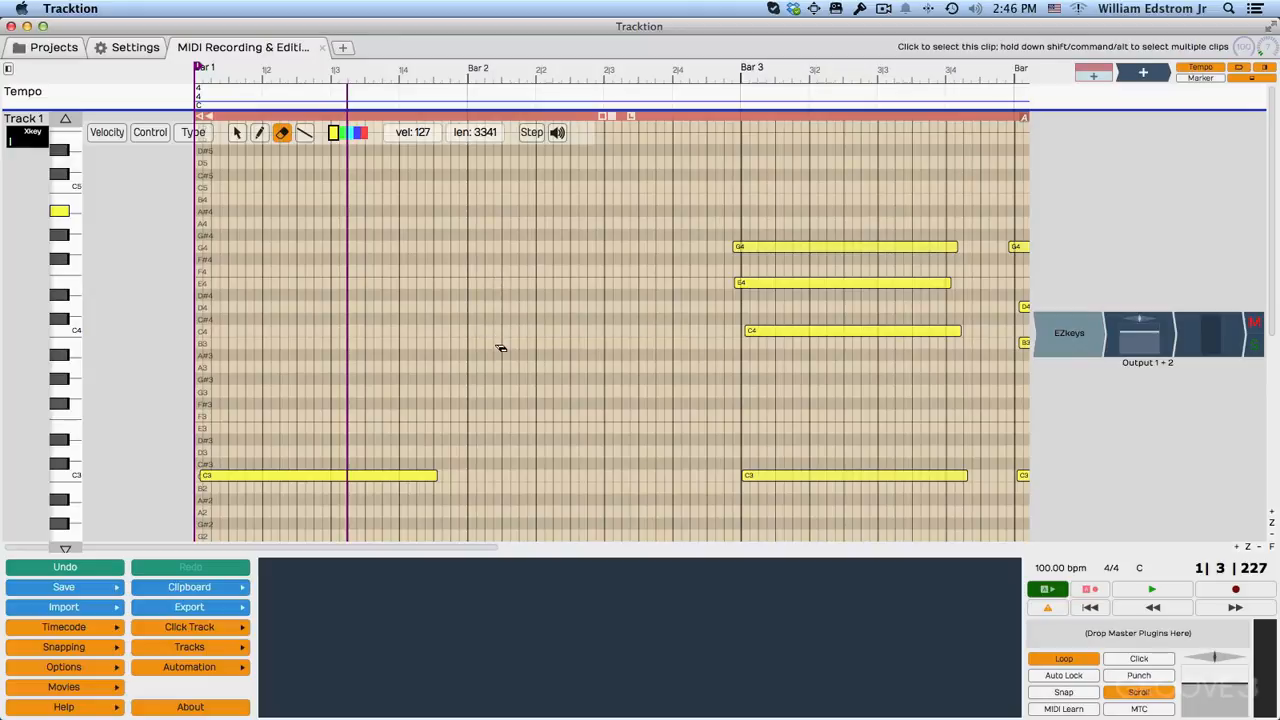
Undo the erasing of the bar 1 and bar 2 chord notes
{"action": "key", "text": "super+z"}
{"action": "key", "text": "super+z"}
{"action": "key", "text": "super+z"}
{"action": "key", "text": "super+z"}
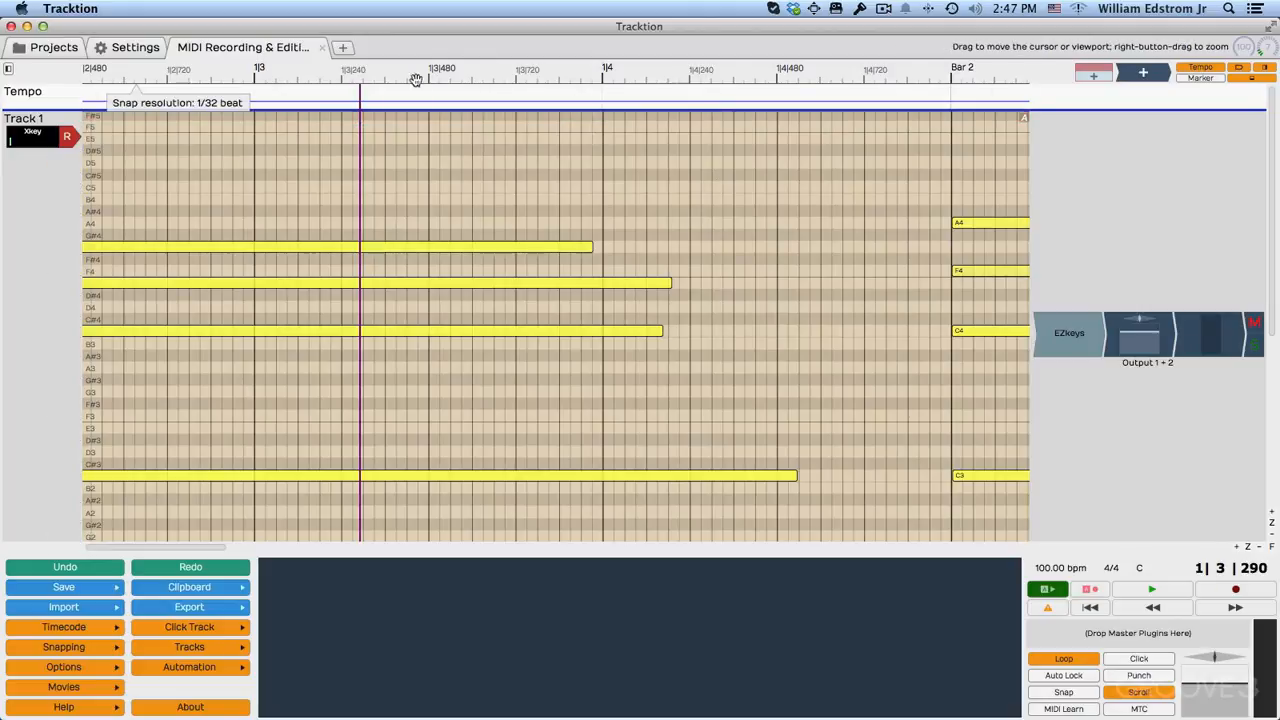
Draw a rising diagonal run of notes from F3 to C#6 in beat 4 of bar 1 with the line tool, and undo it
{"action": "left_click_drag", "start_coordinate": [363, 78], "coordinate": [559, 84]}
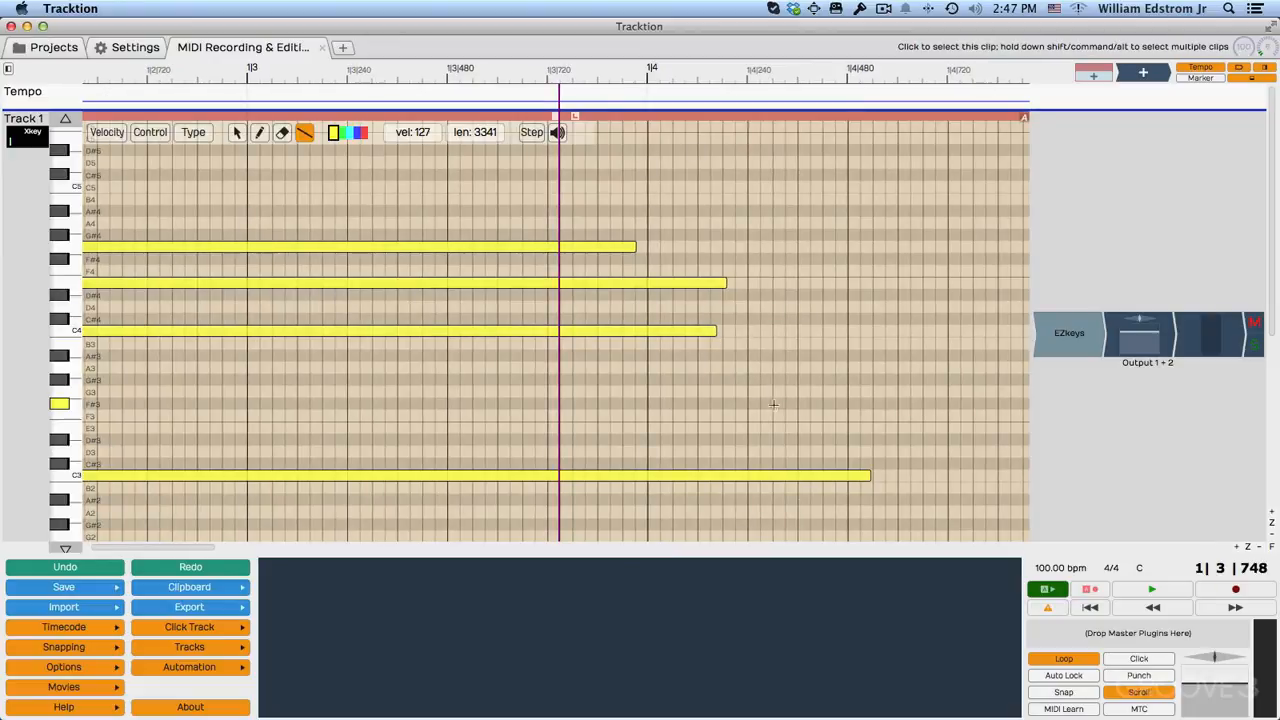
{"action": "mouse_move", "coordinate": [754, 420]}
{"action": "left_mouse_down"}
{"action": "mouse_move", "coordinate": [760, 394]}
{"action": "mouse_move", "coordinate": [977, 174]}
{"action": "mouse_move", "coordinate": [993, 205]}
{"action": "left_mouse_up"}
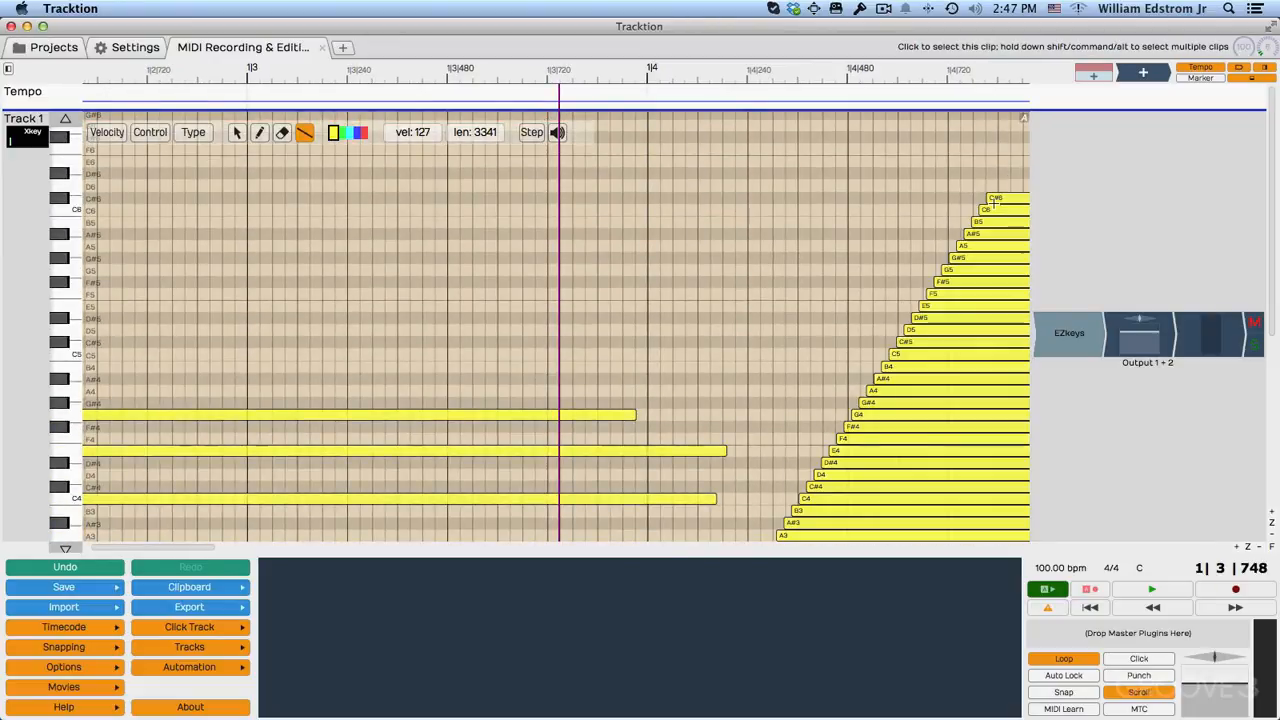
{"action": "scroll", "coordinate": [916, 232], "scroll_direction": "down", "scroll_amount": 3}
{"action": "scroll", "coordinate": [917, 234], "scroll_direction": "down", "scroll_amount": 1}
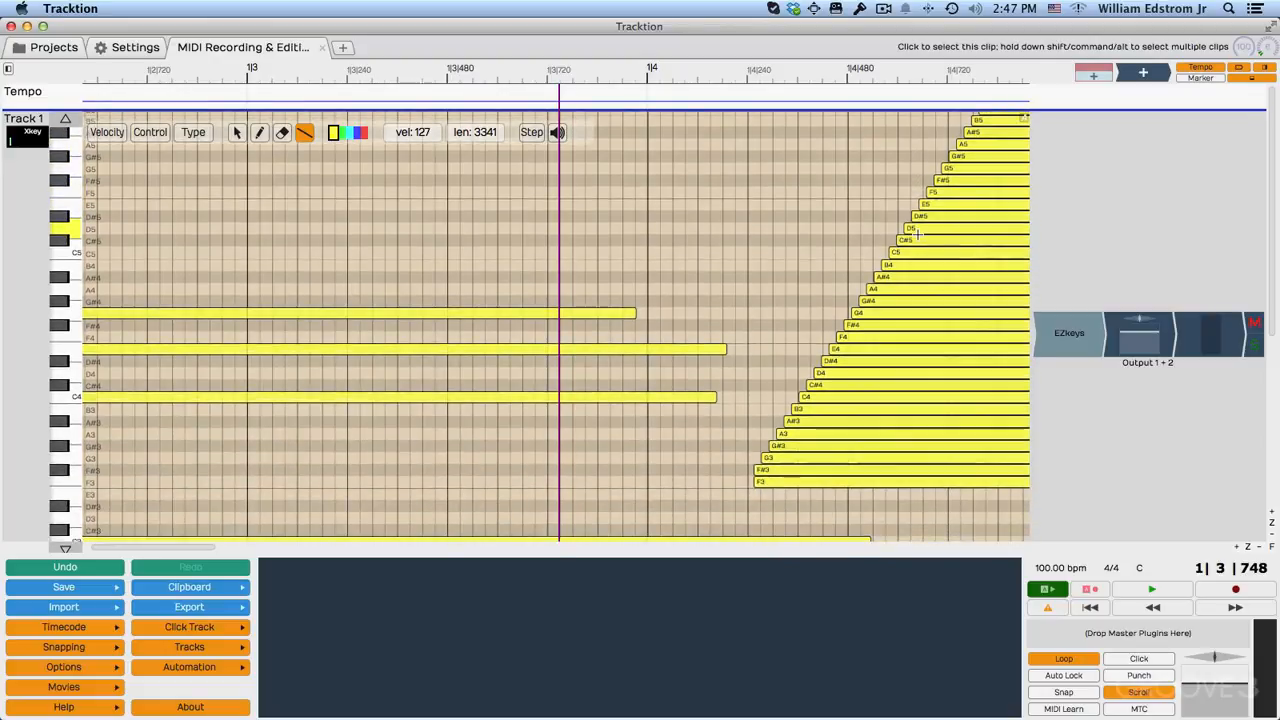
{"action": "key", "text": "super+z"}
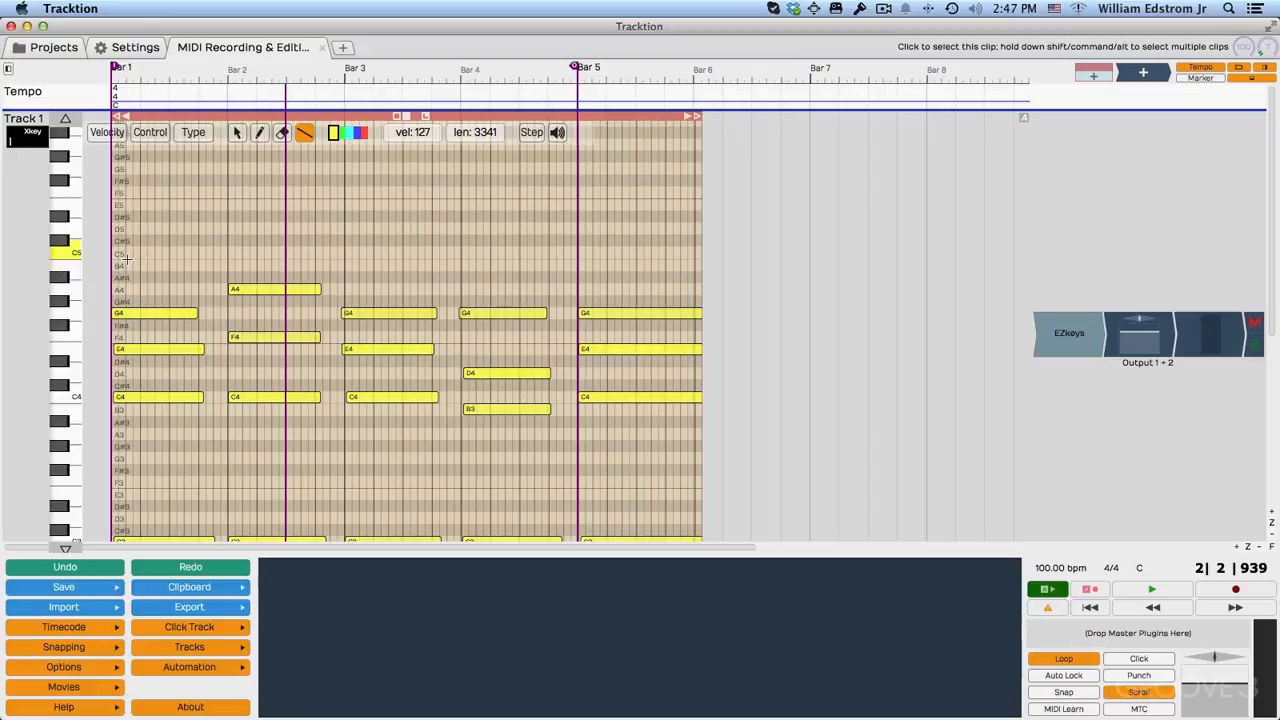
Select the top note of every chord, the G4 and A4 notes, and colour them cyan
{"action": "left_click", "coordinate": [236, 135]}
{"action": "left_click_drag", "start_coordinate": [128, 274], "coordinate": [647, 325]}
{"action": "left_click", "coordinate": [349, 136]}
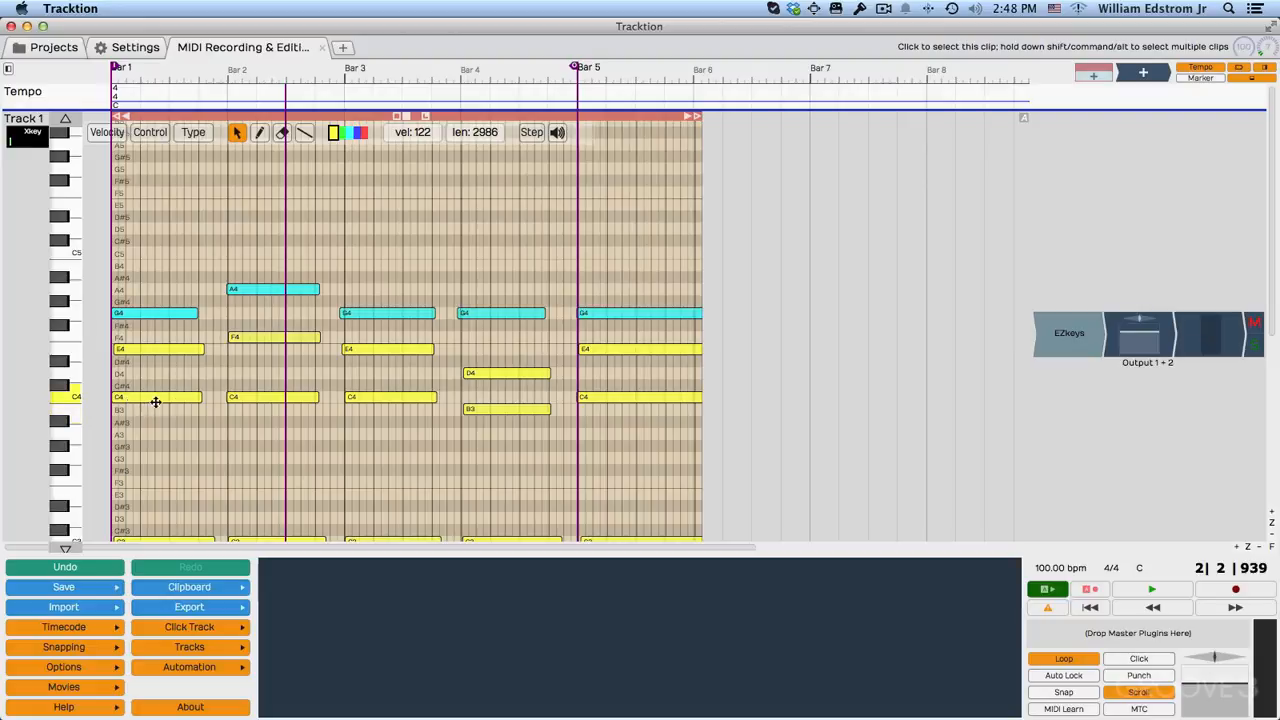
Set the velocity of all C4 notes to 113, try shifting them slightly earlier together, and undo that move
{"action": "left_click", "coordinate": [73, 398]}
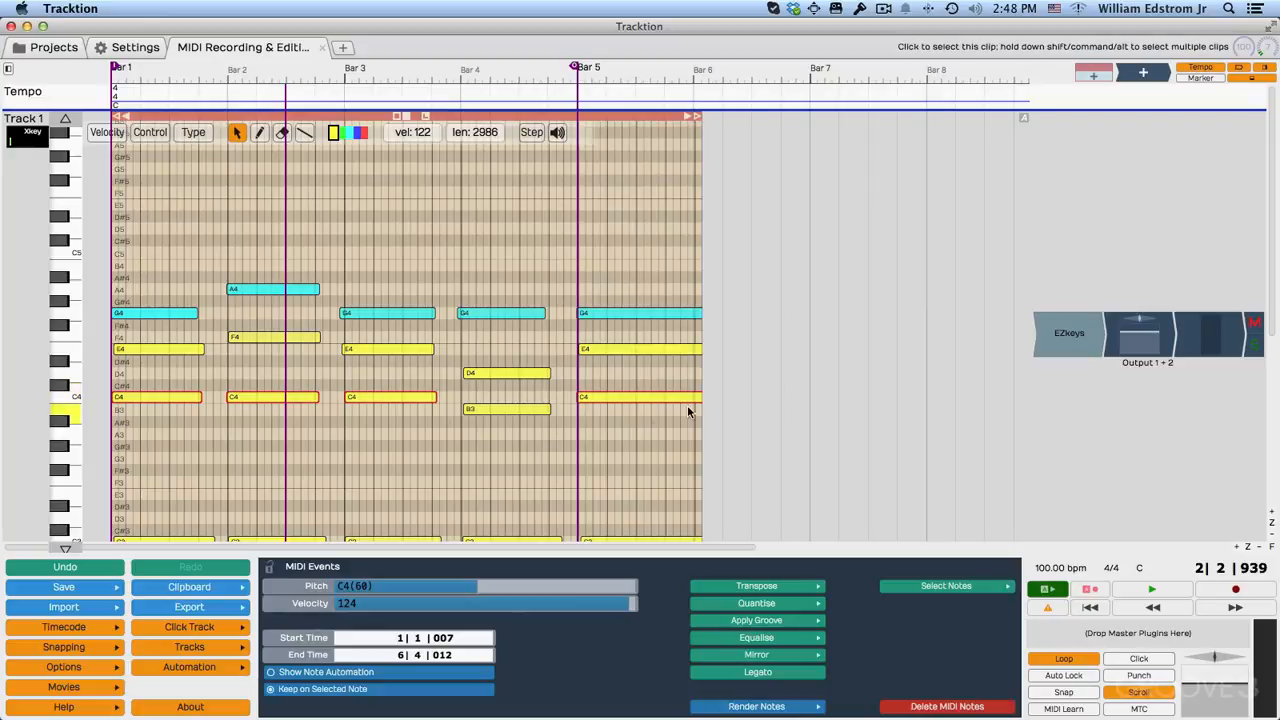
{"action": "left_click", "coordinate": [608, 610]}
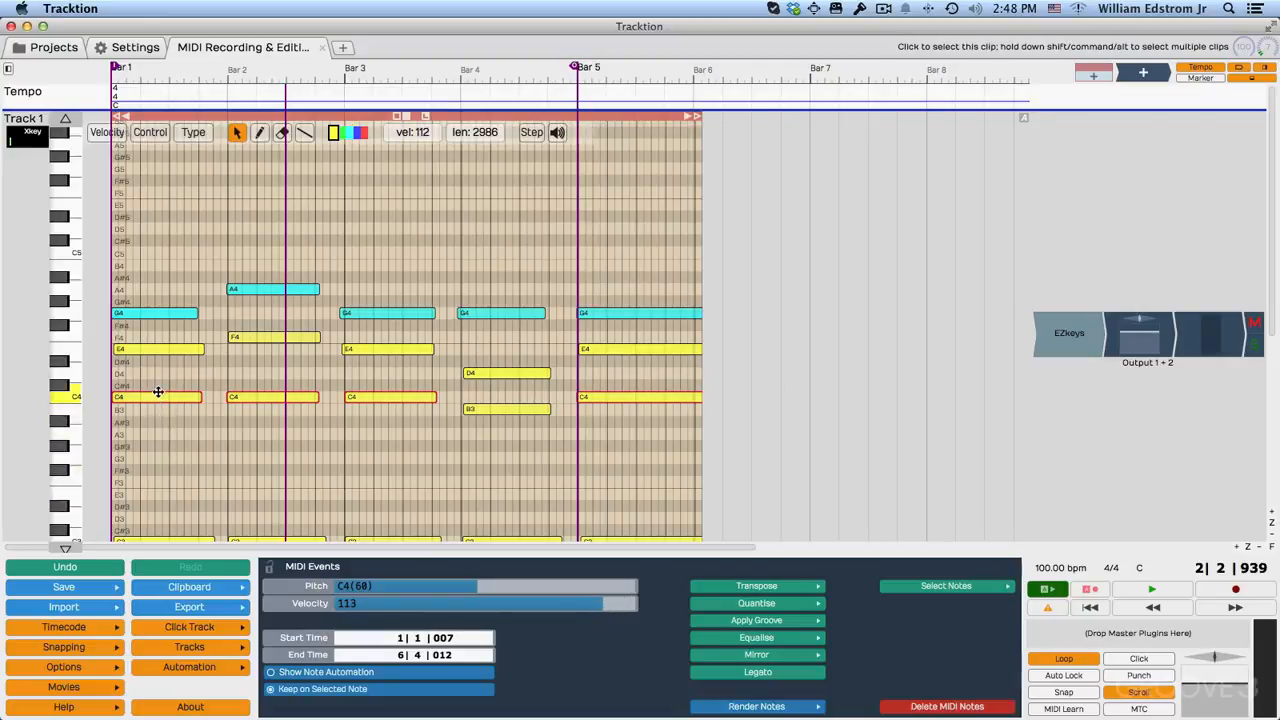
{"action": "mouse_move", "coordinate": [157, 394]}
{"action": "left_mouse_down"}
{"action": "mouse_move", "coordinate": [157, 406]}
{"action": "mouse_move", "coordinate": [153, 396]}
{"action": "left_mouse_up"}
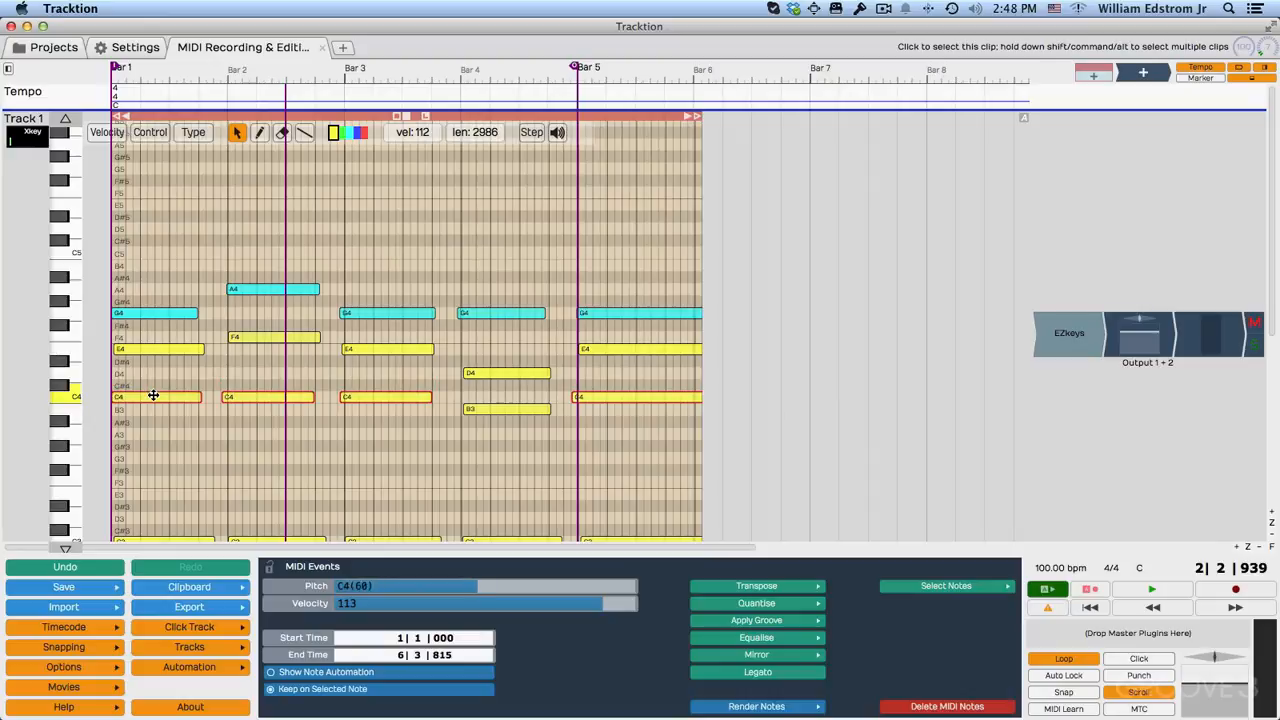
{"action": "key", "text": "super+z"}
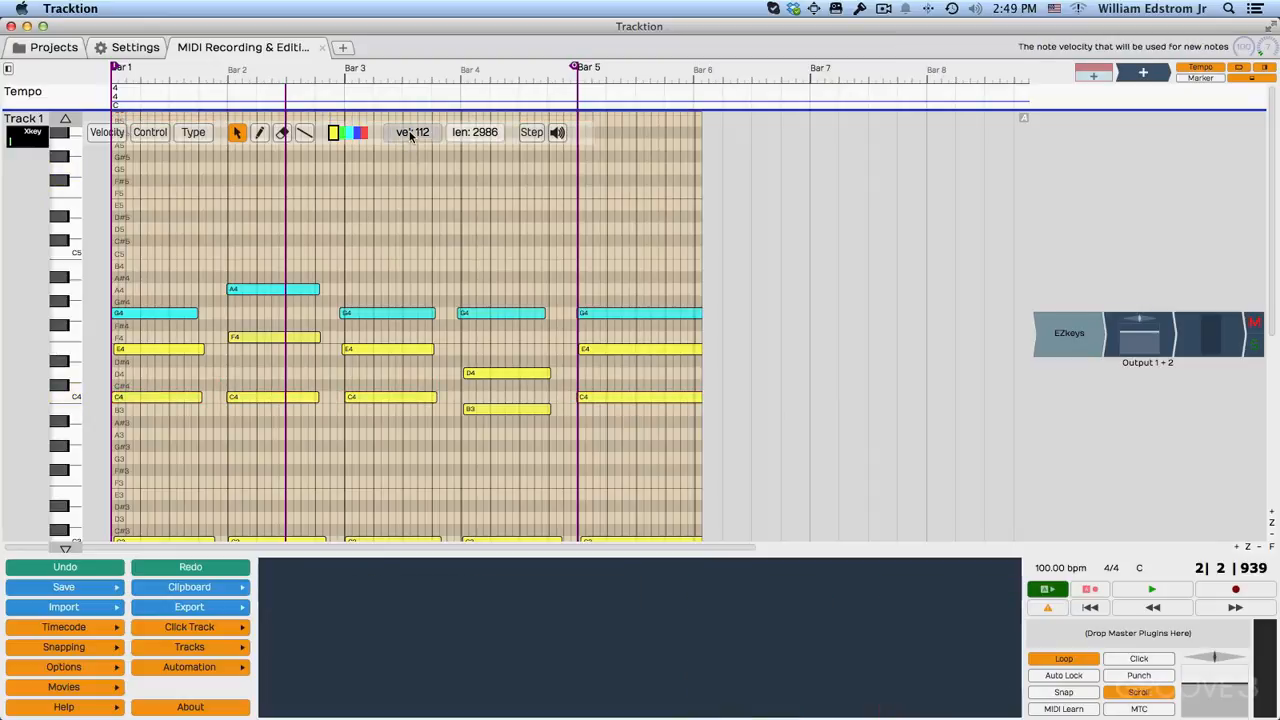
Select the bar 1 C4 note and choose 112 as its velocity preset
{"action": "left_click", "coordinate": [410, 136]}
{"action": "left_click", "coordinate": [274, 262]}
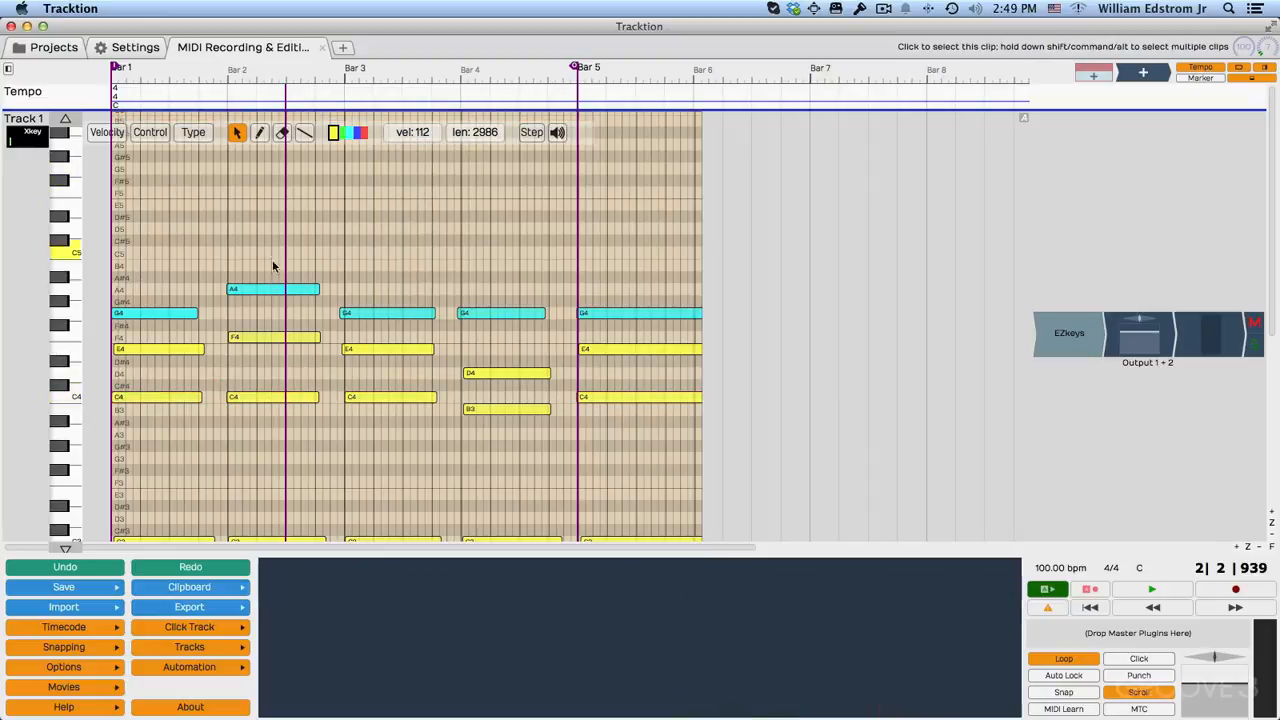
{"action": "left_click", "coordinate": [160, 400]}
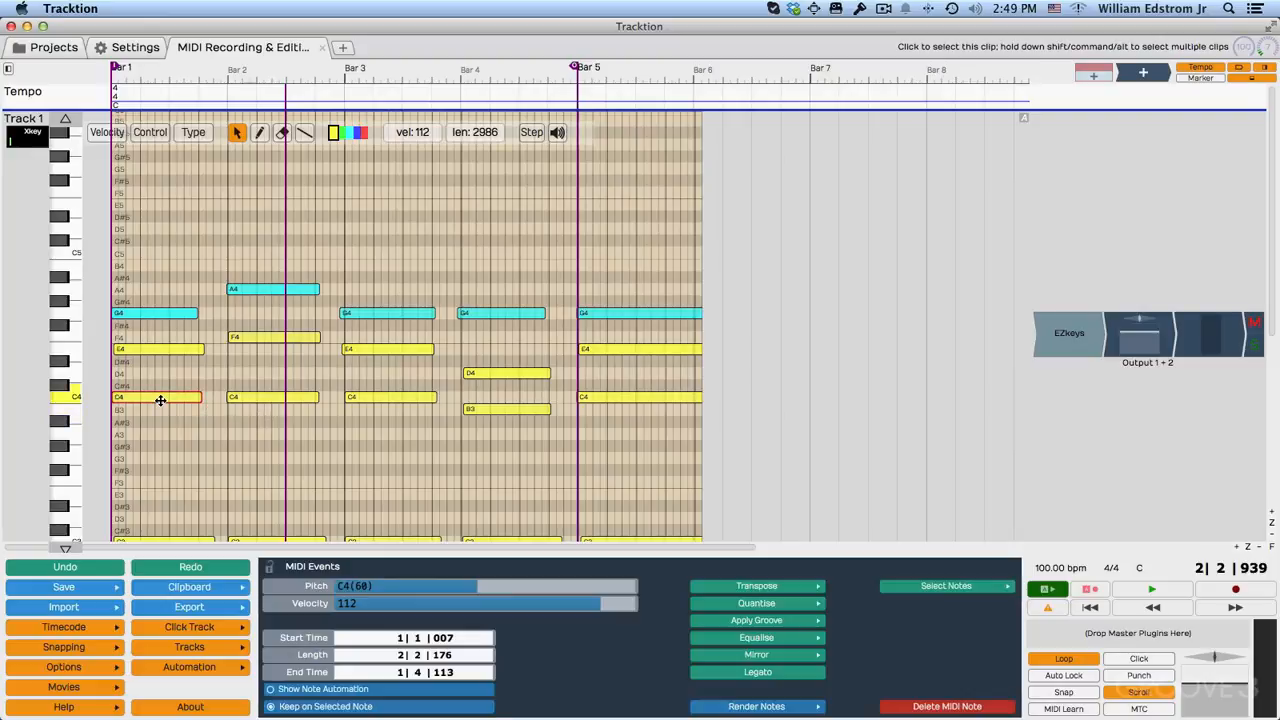
{"action": "left_click", "coordinate": [411, 133]}
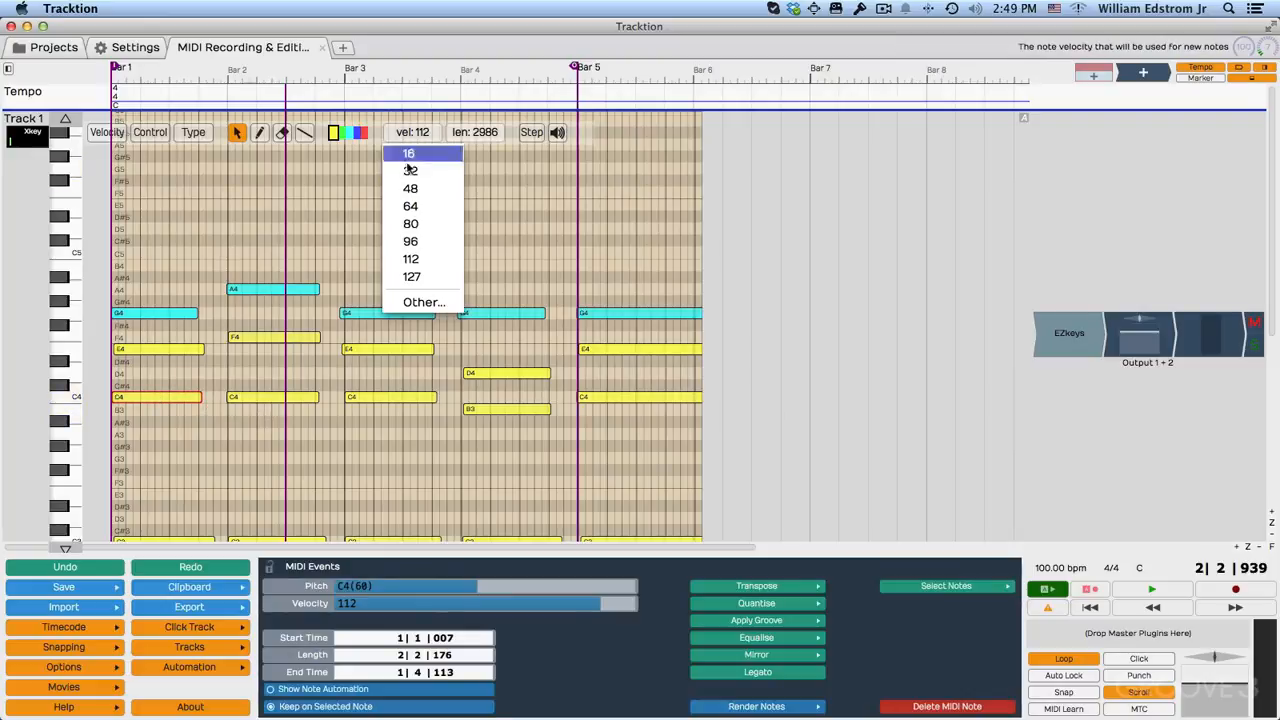
{"action": "left_click", "coordinate": [408, 262]}
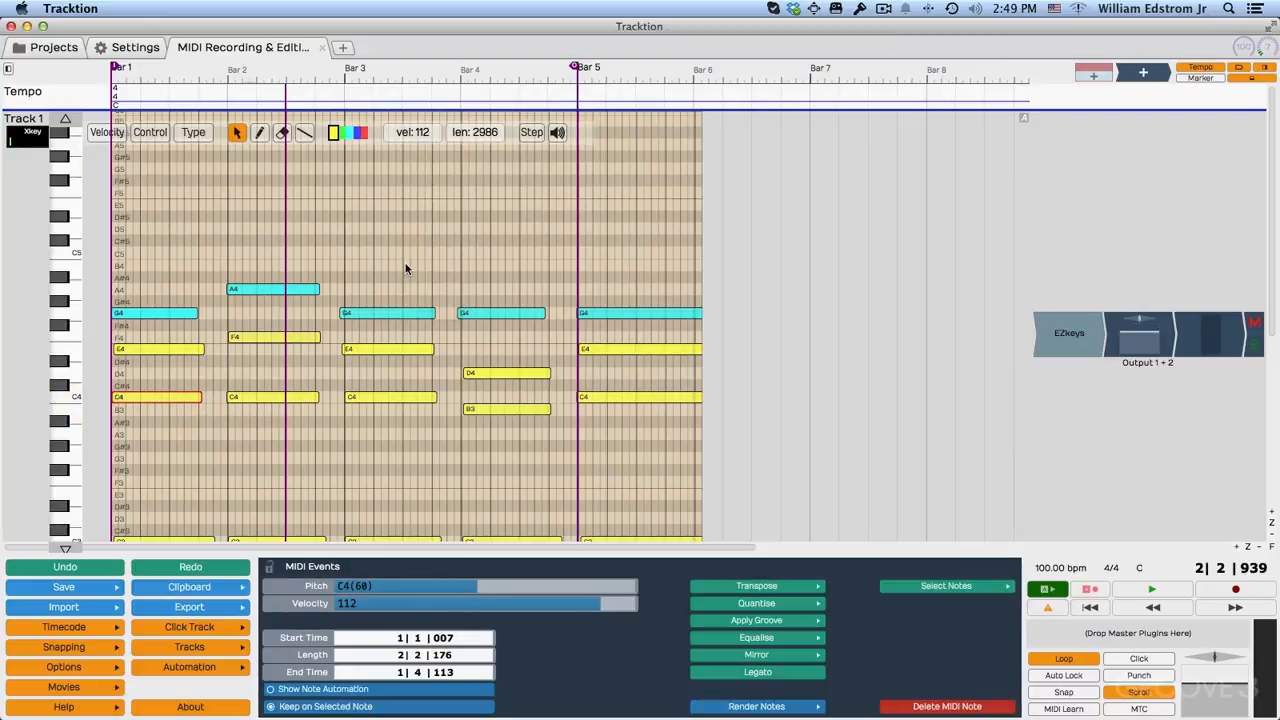
Set the bar 1 C4 note's length to 1 beat
{"action": "mouse_move", "coordinate": [263, 280]}
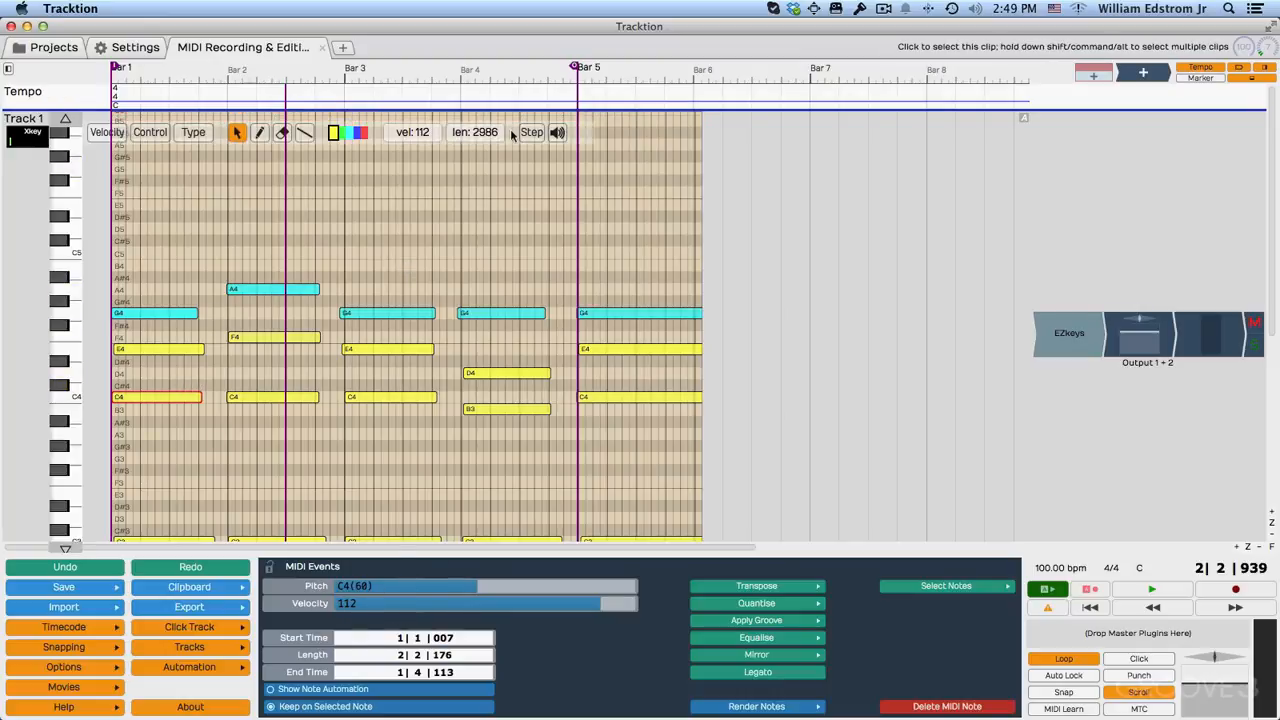
{"action": "left_click", "coordinate": [480, 132]}
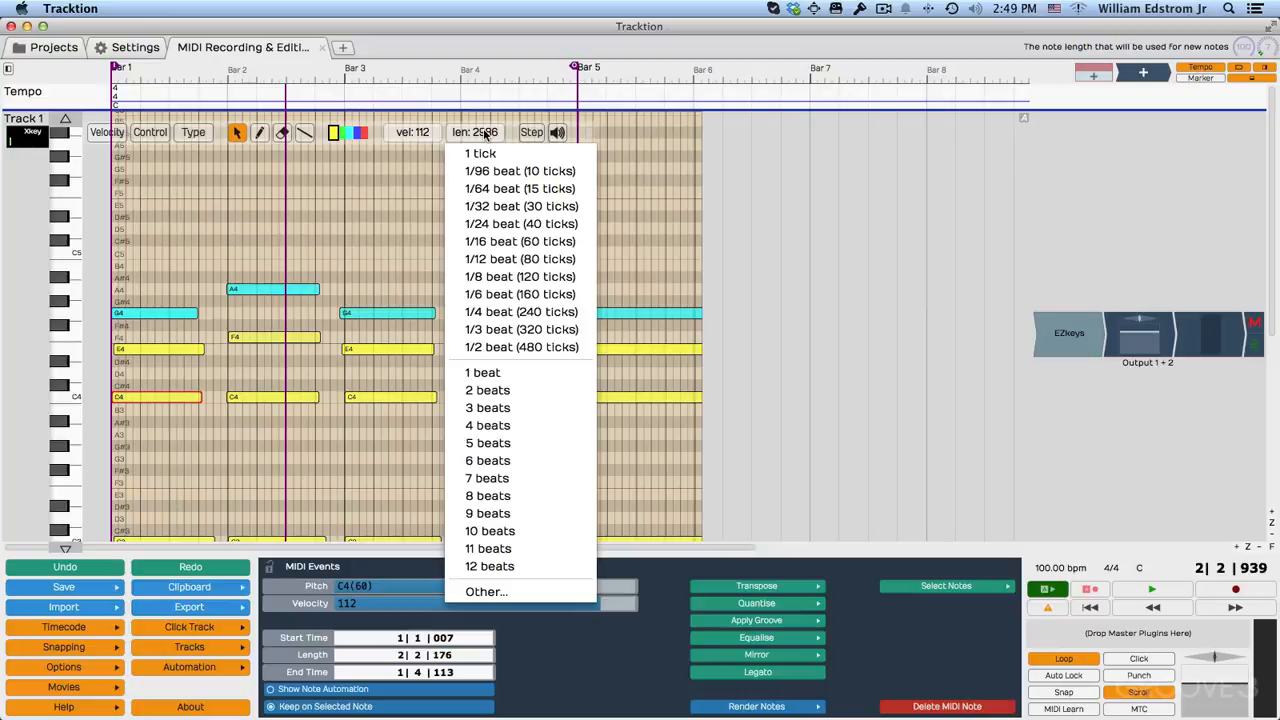
{"action": "left_click", "coordinate": [493, 374]}
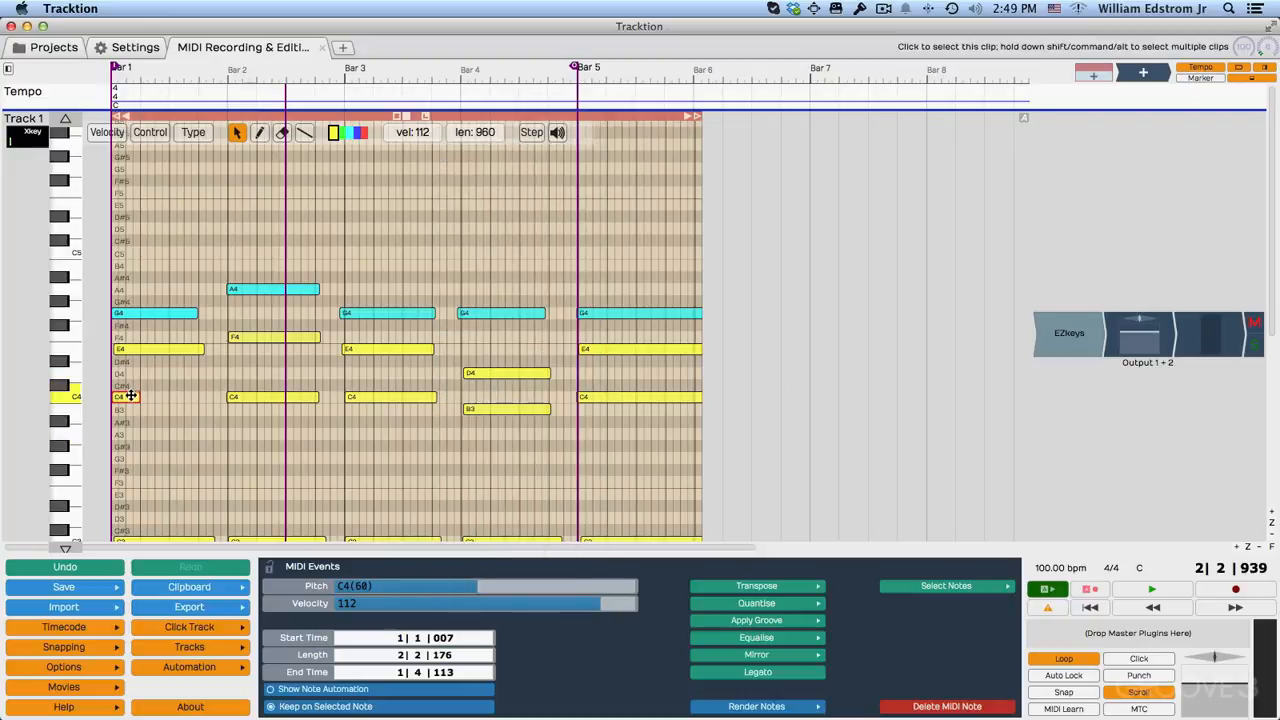
Set the bar 1 C4 note's length to 4 beats and trim its end back to 1|4|730
{"action": "left_click", "coordinate": [474, 133]}
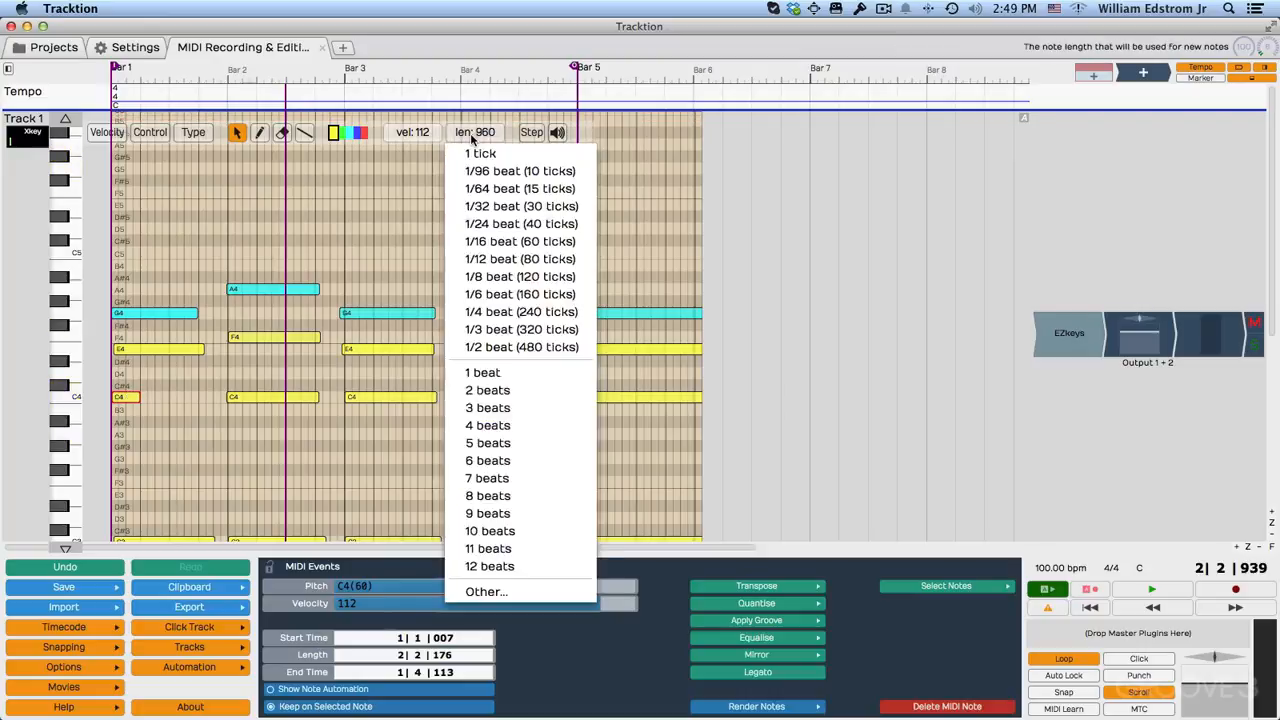
{"action": "left_click", "coordinate": [487, 425]}
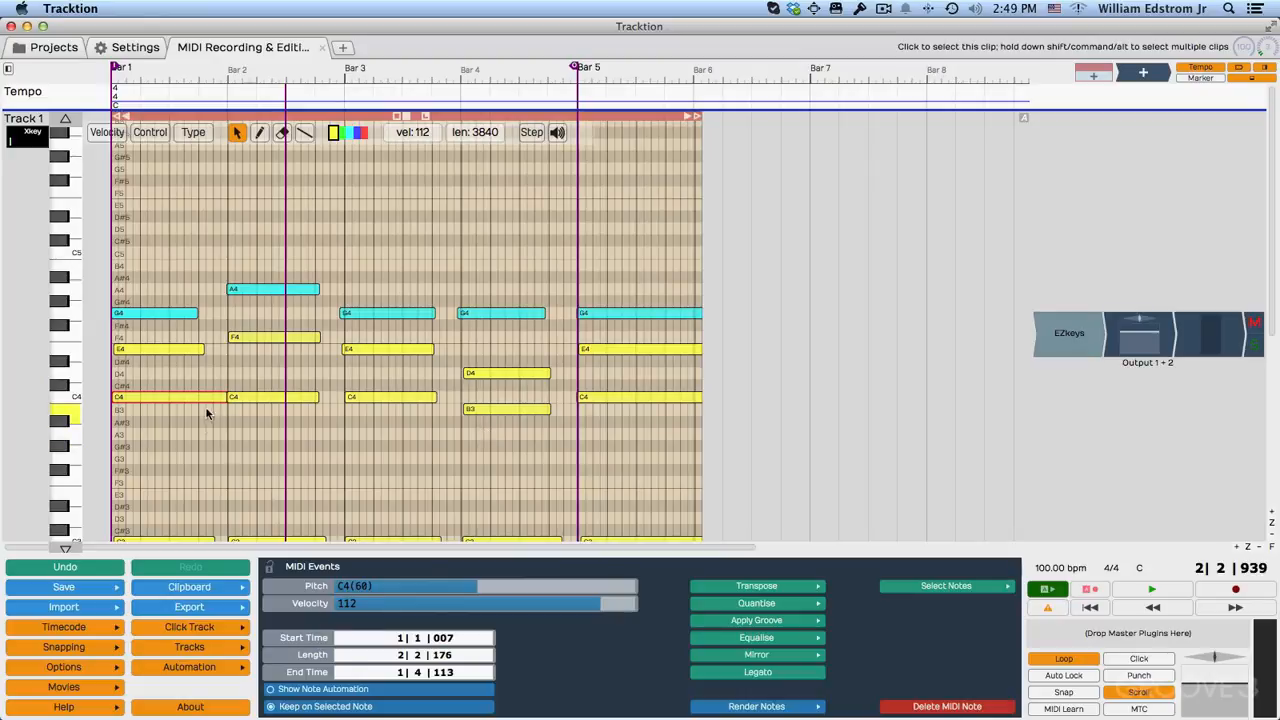
{"action": "mouse_move", "coordinate": [222, 397]}
{"action": "left_mouse_down"}
{"action": "mouse_move", "coordinate": [210, 397]}
{"action": "mouse_move", "coordinate": [221, 397]}
{"action": "left_mouse_up"}
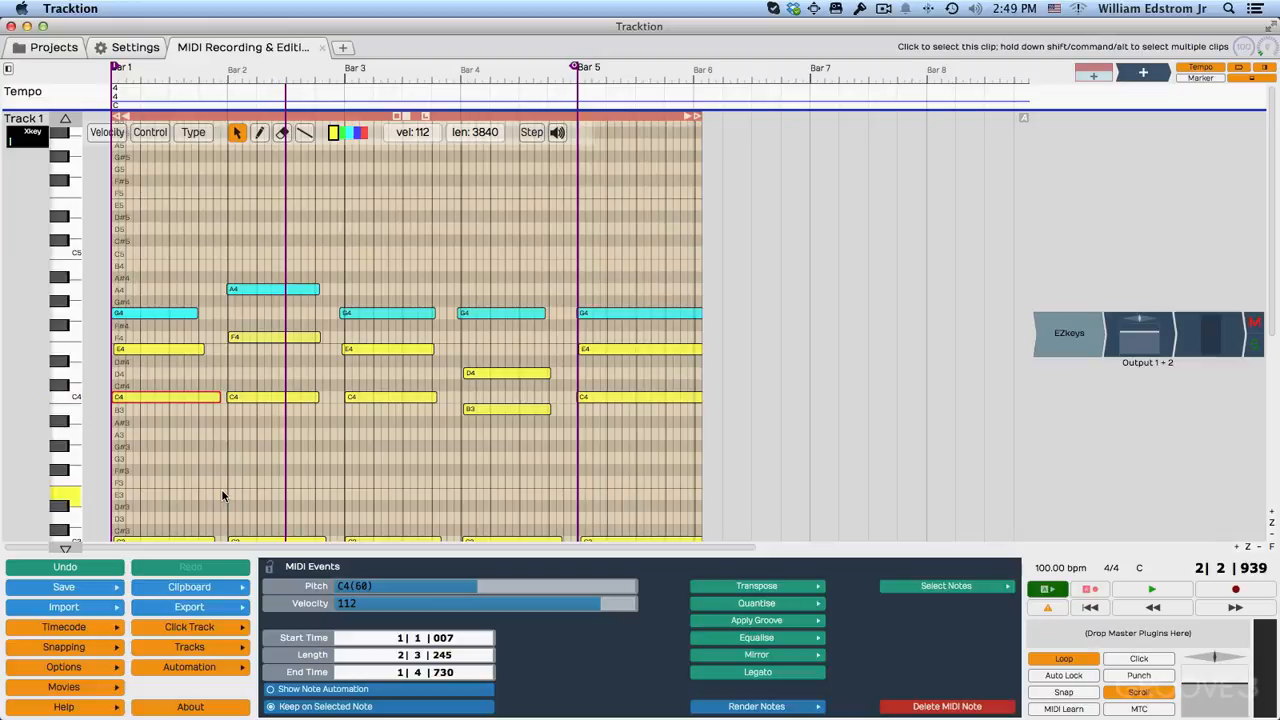
Turn on note audition and listen to the bar 4 G4 and bar 2 A4 notes
{"action": "left_click", "coordinate": [557, 134]}
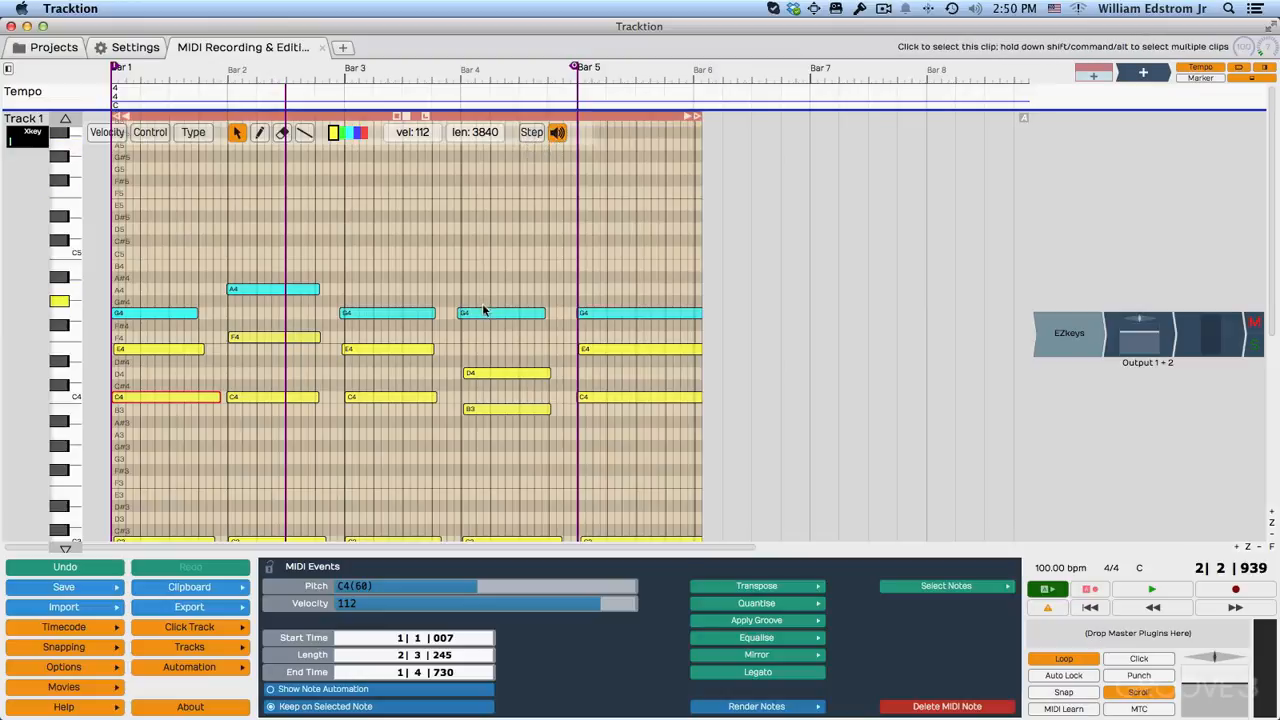
{"action": "left_click", "coordinate": [481, 314]}
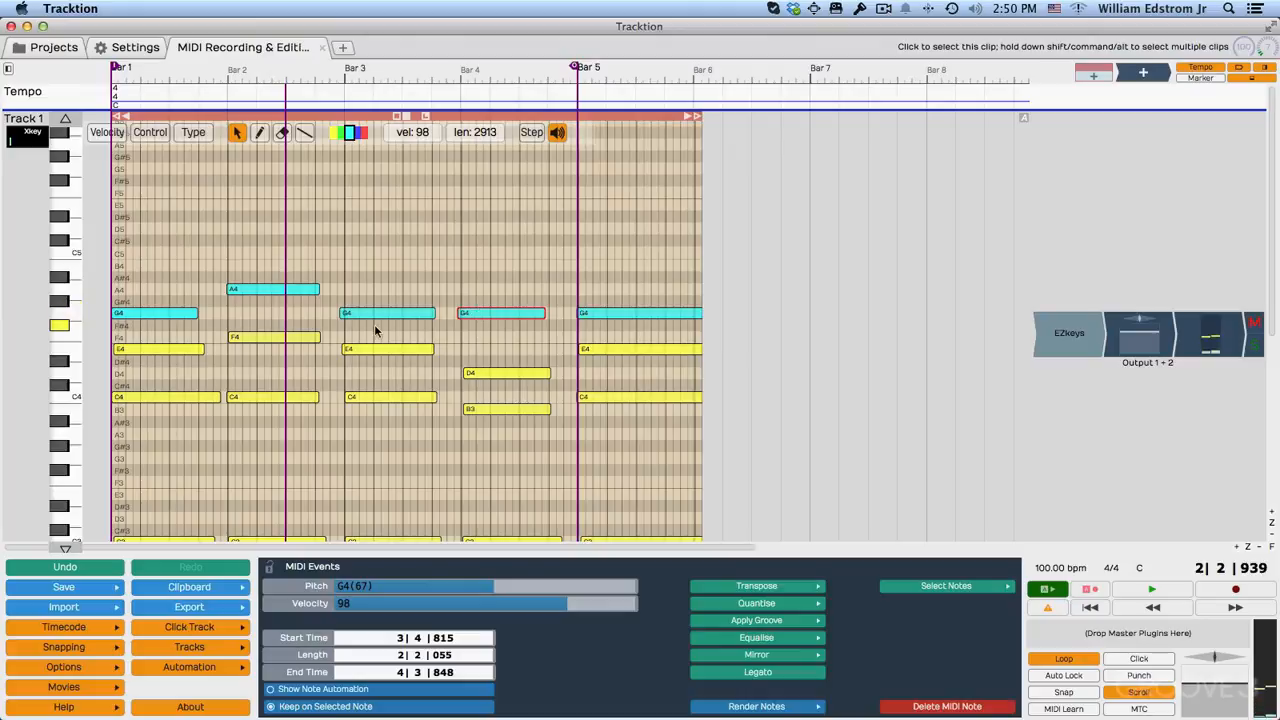
{"action": "left_click", "coordinate": [278, 291]}
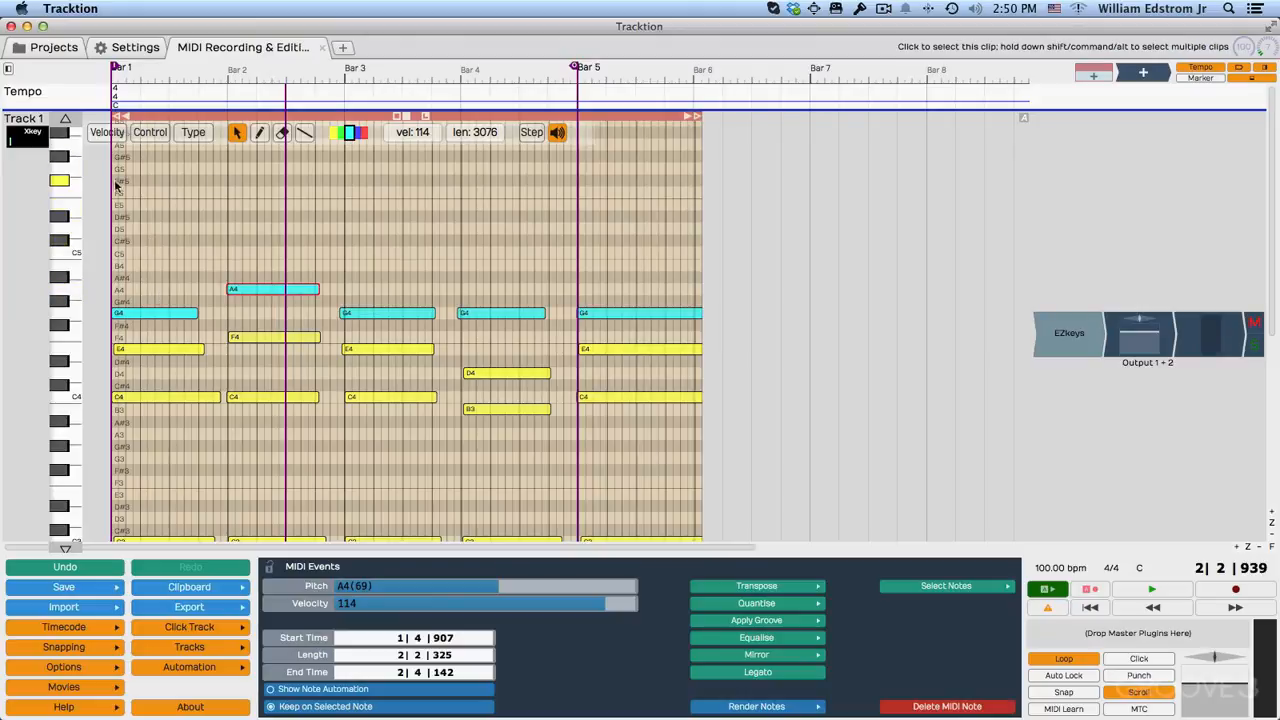
Show the velocity lane and lower the bar 2 A4 note's velocity slightly there
{"action": "left_click", "coordinate": [104, 133]}
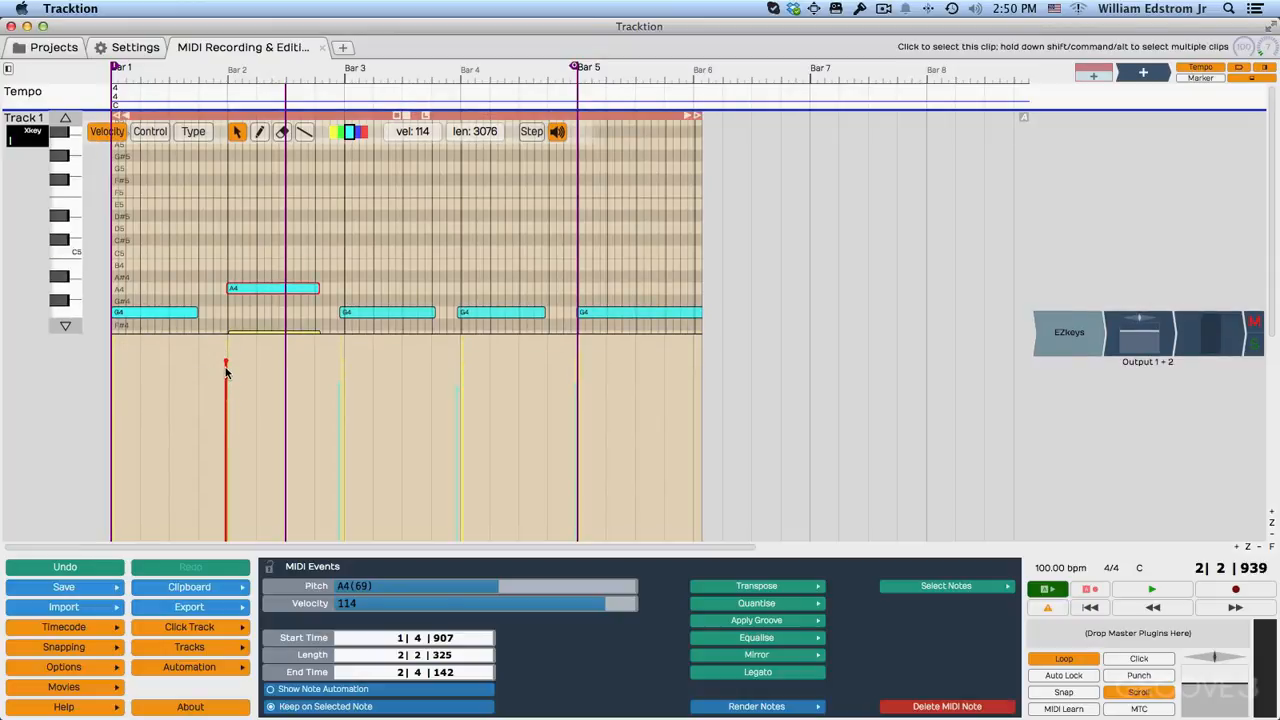
{"action": "mouse_move", "coordinate": [226, 365]}
{"action": "left_mouse_down"}
{"action": "mouse_move", "coordinate": [226, 420]}
{"action": "mouse_move", "coordinate": [227, 383]}
{"action": "left_mouse_up"}
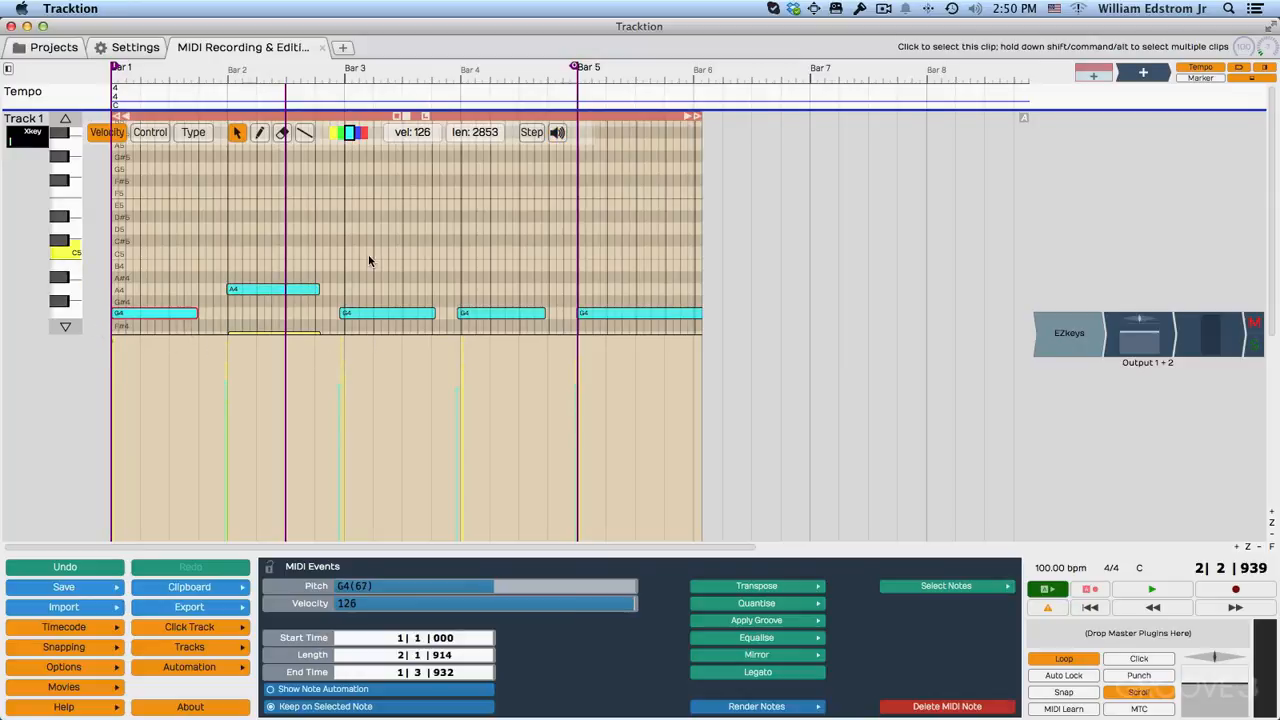
Select all the C4 notes in the clip and lower their velocities together in the velocity lane to about 102
{"action": "left_click_drag", "start_coordinate": [369, 257], "coordinate": [560, 146]}
{"action": "left_click", "coordinate": [326, 231]}
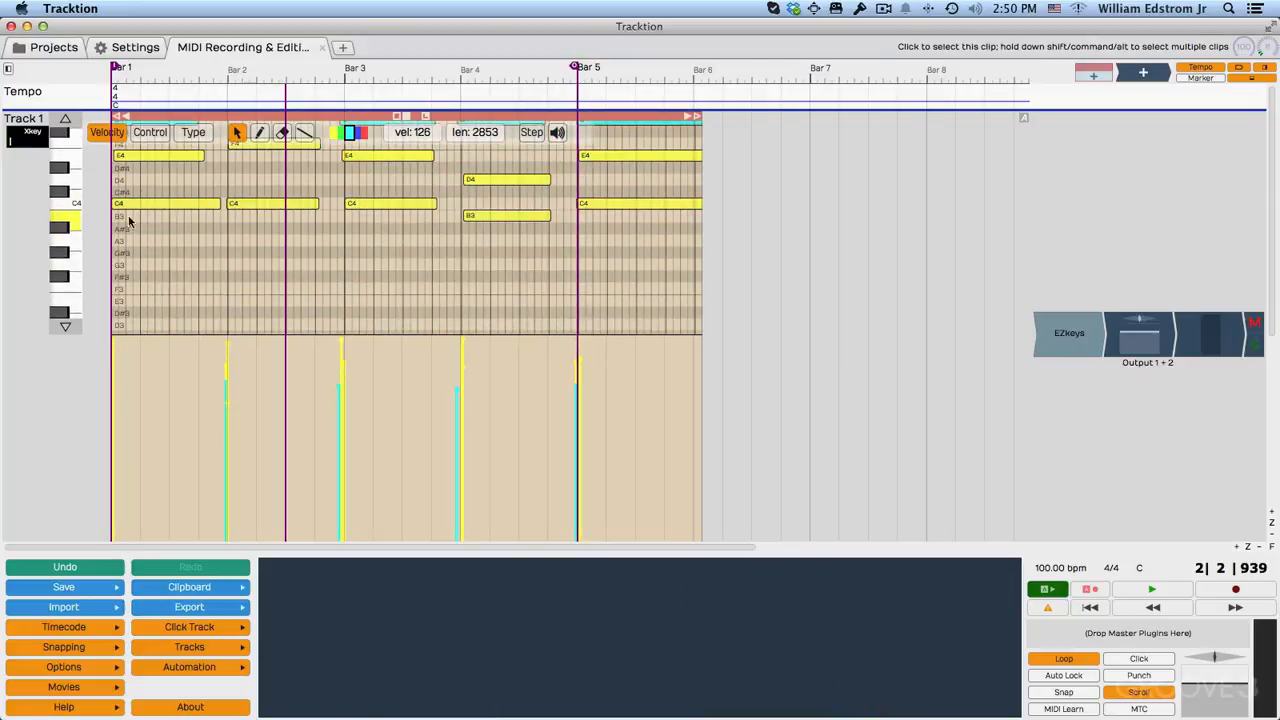
{"action": "left_click", "coordinate": [76, 204]}
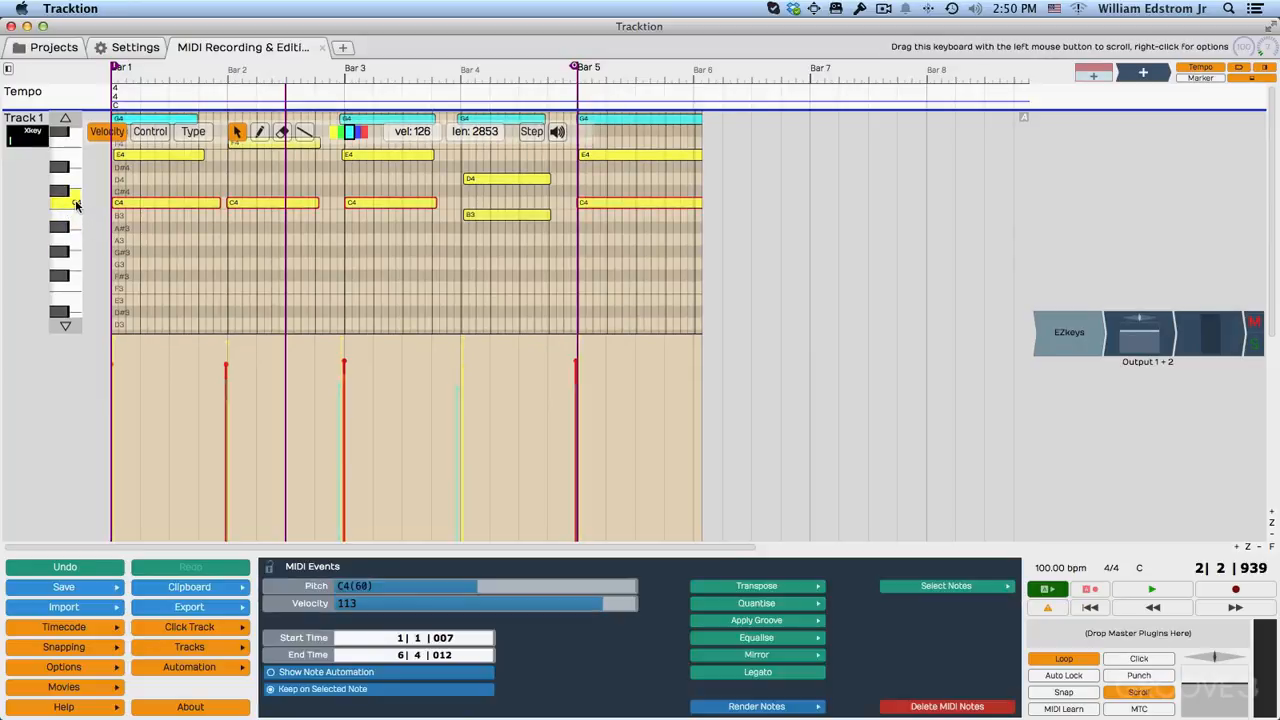
{"action": "mouse_move", "coordinate": [345, 367]}
{"action": "left_mouse_down"}
{"action": "mouse_move", "coordinate": [351, 437]}
{"action": "mouse_move", "coordinate": [350, 374]}
{"action": "left_mouse_up"}
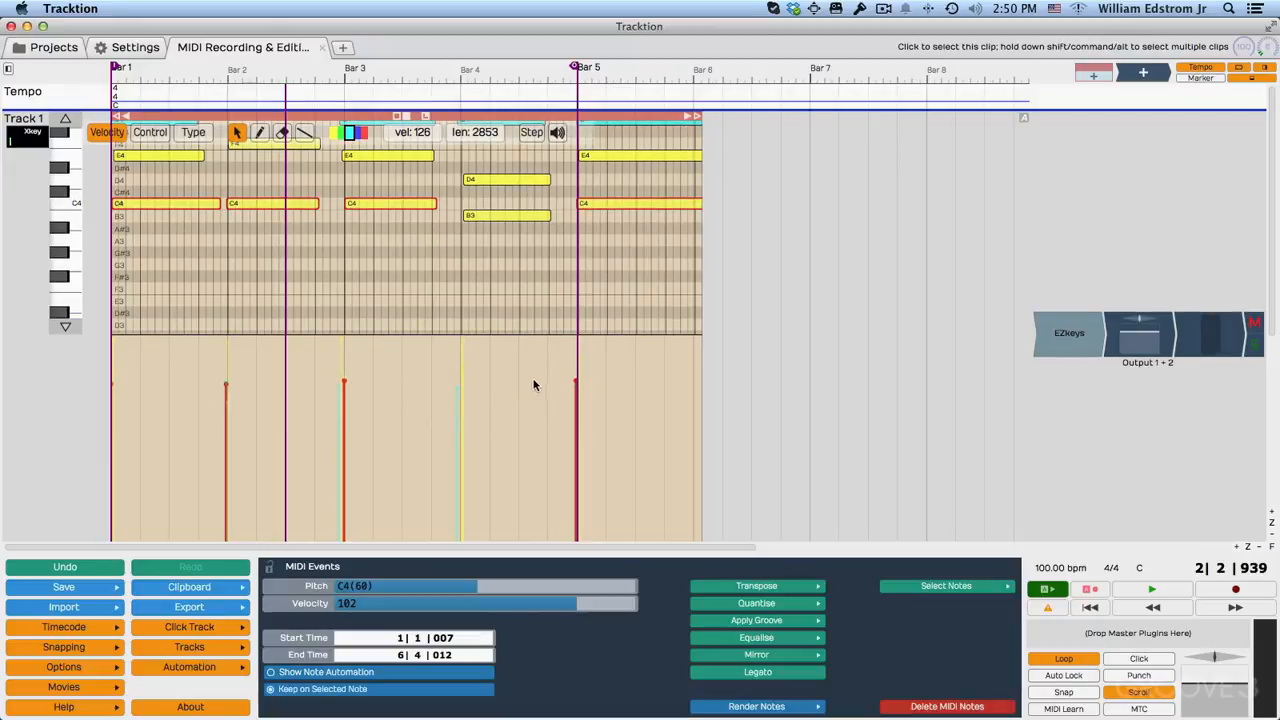
Switch the velocity lane to the controller lane to examine the available controller types, and hide the lane again
{"action": "left_click", "coordinate": [152, 133]}
{"action": "left_click", "coordinate": [195, 138]}
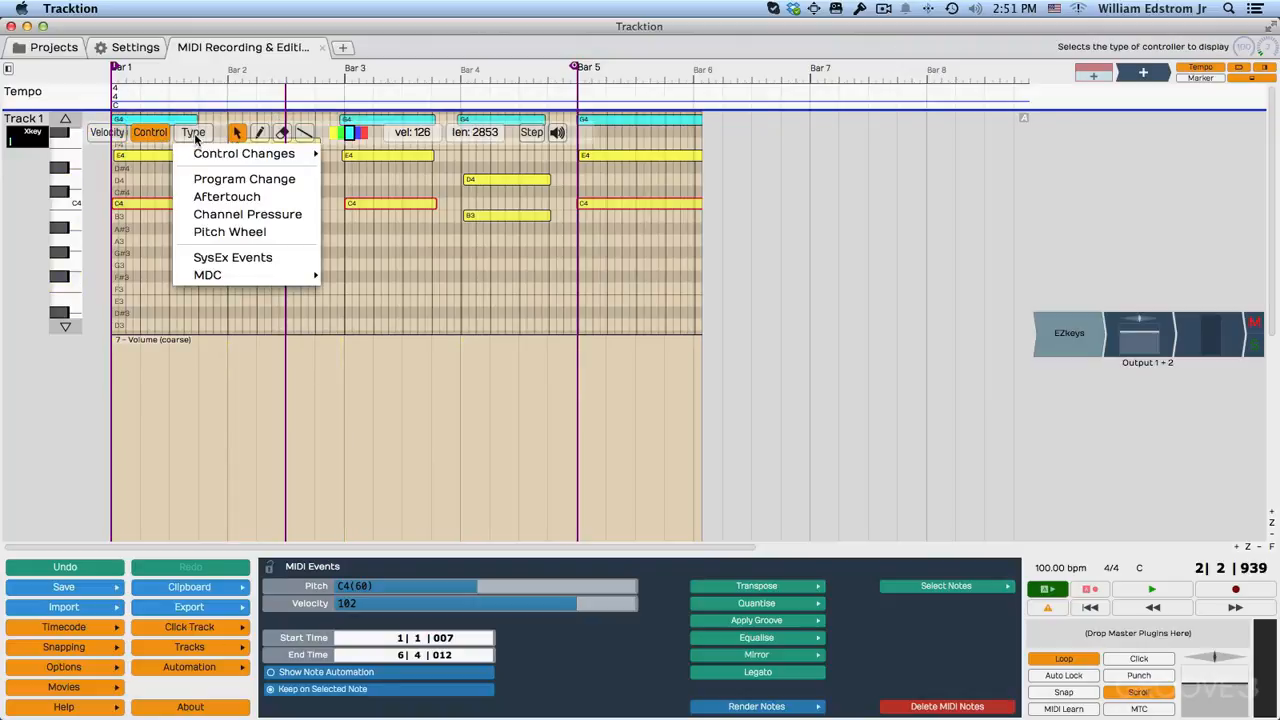
{"action": "mouse_move", "coordinate": [205, 155]}
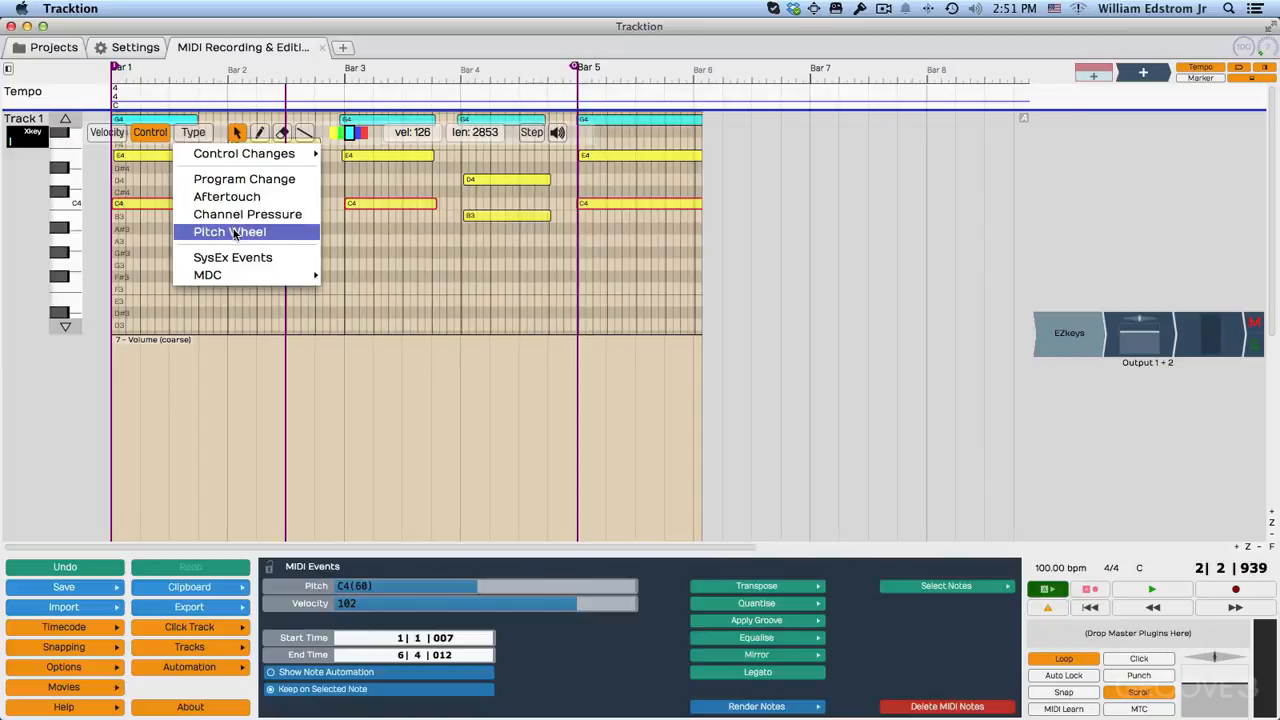
{"action": "left_click", "coordinate": [151, 134]}
{"action": "left_click", "coordinate": [150, 133]}
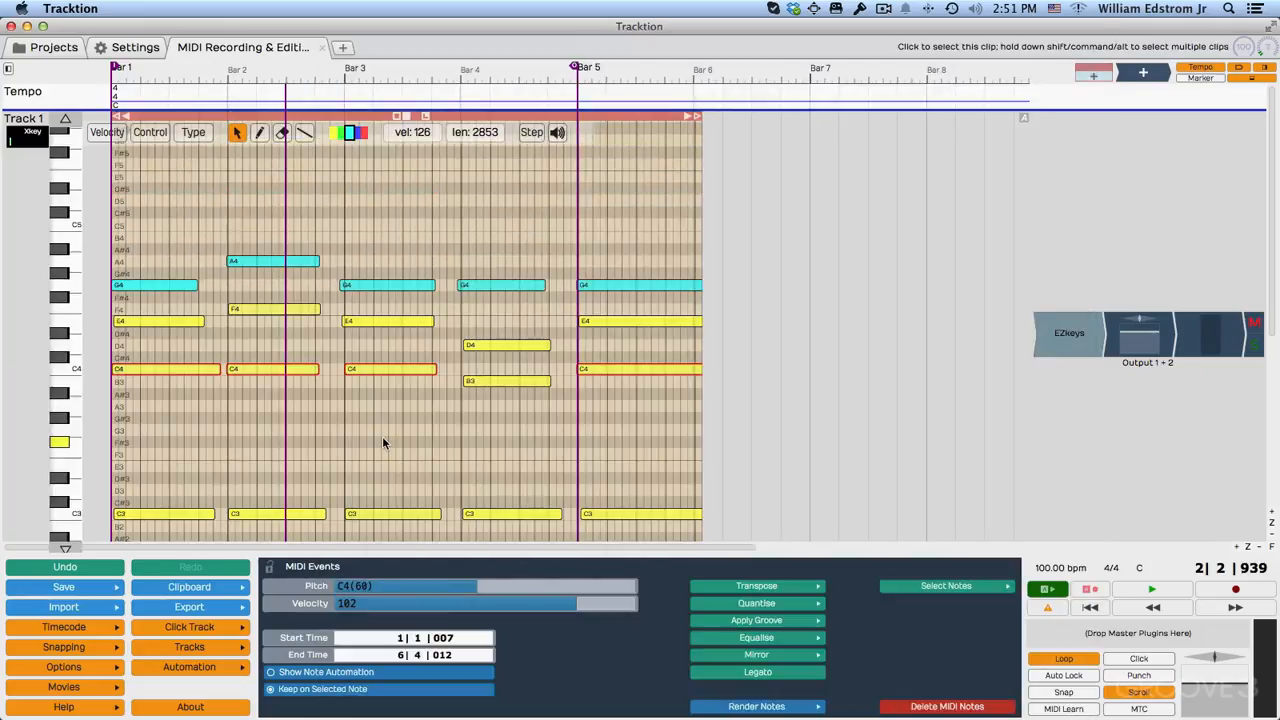